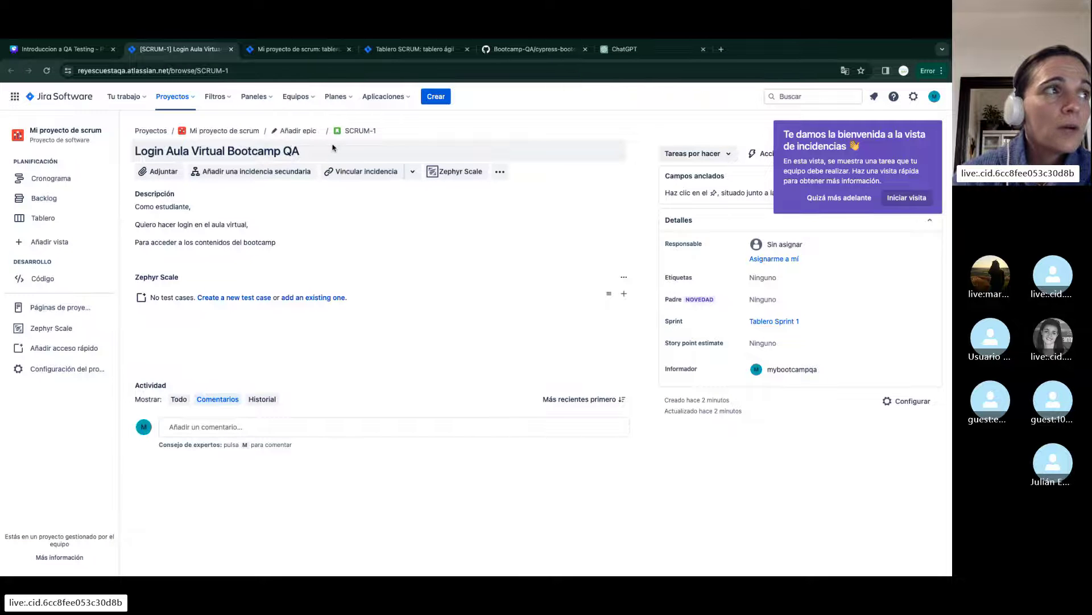
Reopen SCRUM-1 in a single tab, dismiss the announcement, and launch 'Create a new test case'
{"action": "left_click", "coordinate": [361, 132]}
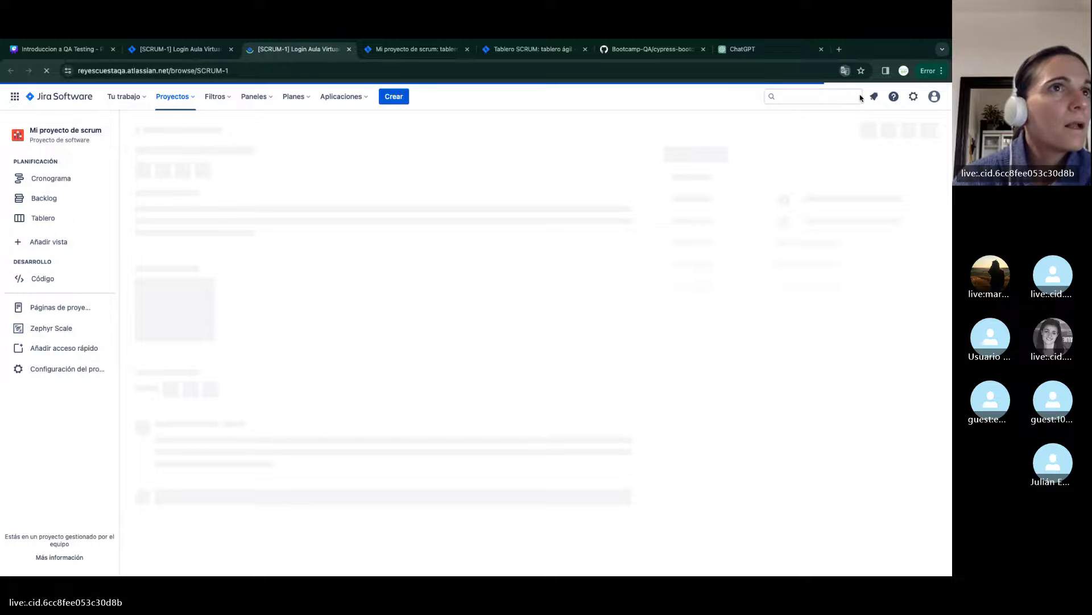
{"action": "left_click", "coordinate": [231, 49]}
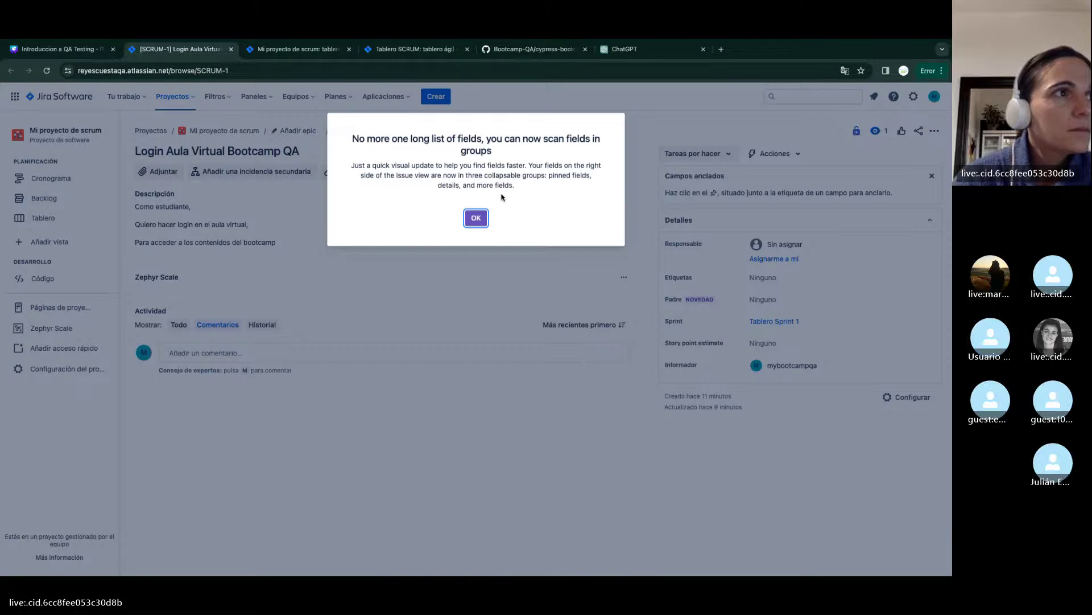
{"action": "left_click", "coordinate": [476, 354]}
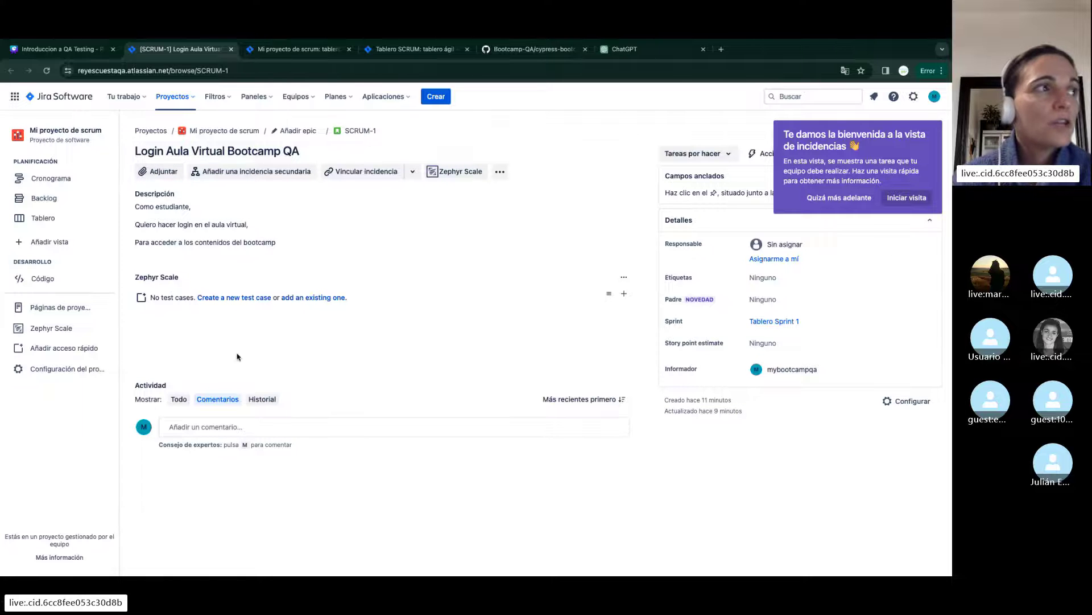
{"action": "left_click", "coordinate": [227, 298]}
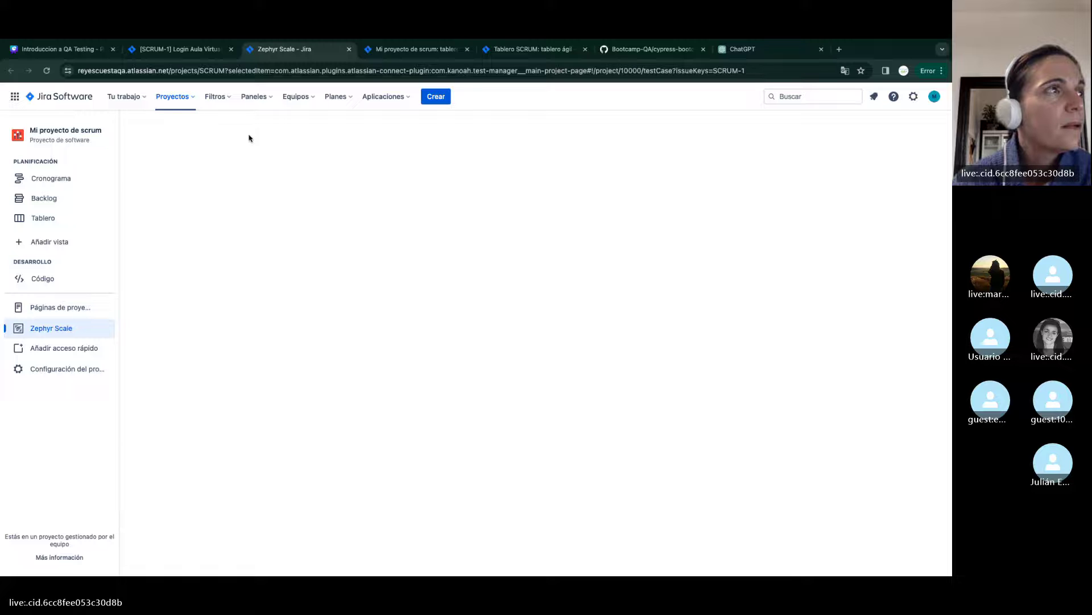
Name the new test case 'Login con usuario y contraseña correctos'
{"action": "left_click", "coordinate": [198, 48]}
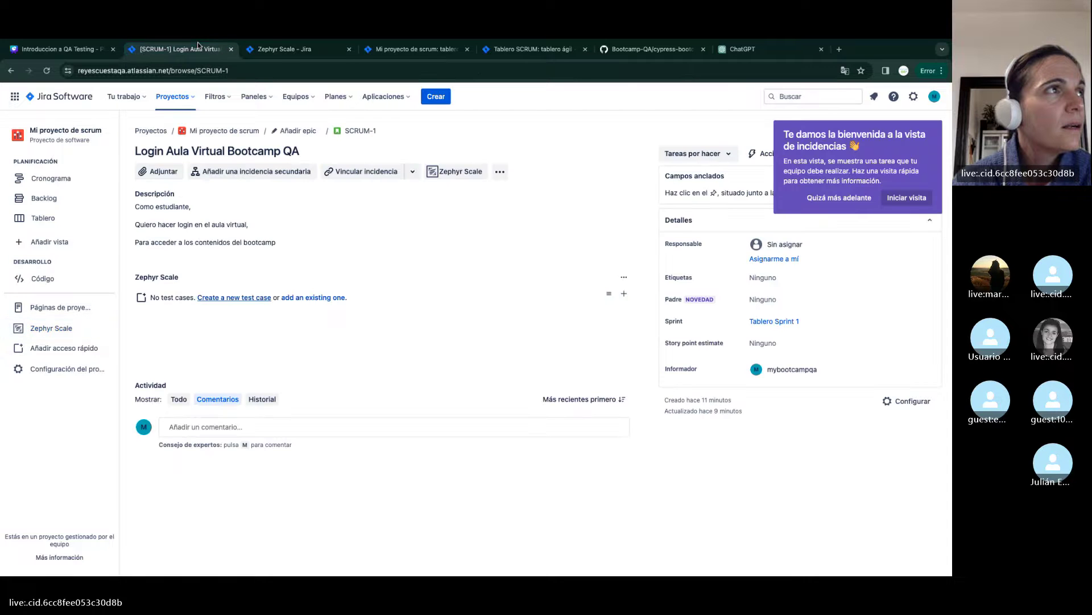
{"action": "left_click", "coordinate": [291, 48]}
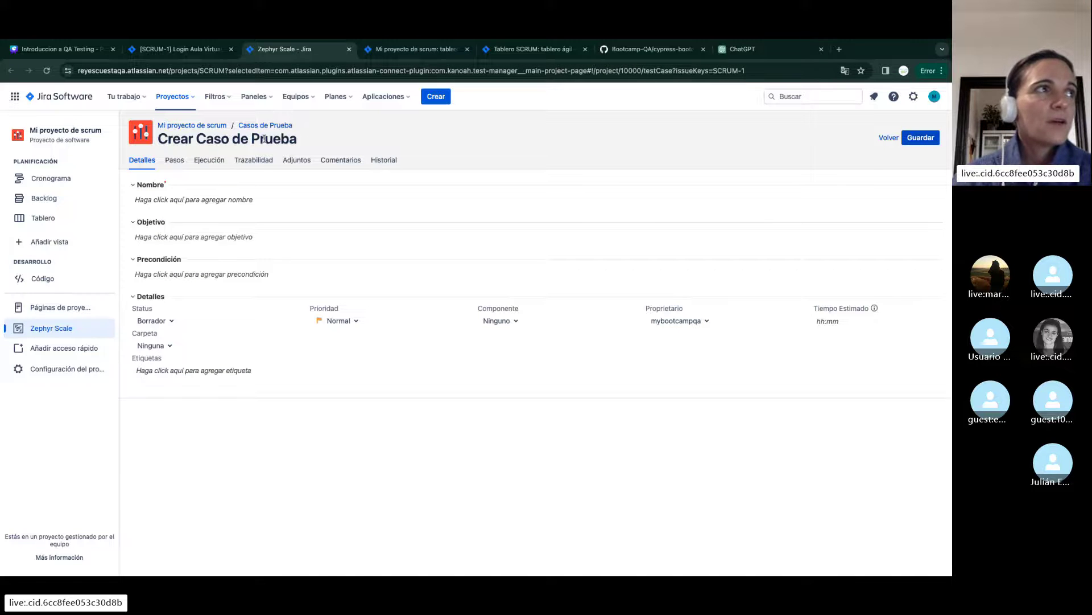
{"action": "left_click", "coordinate": [221, 203]}
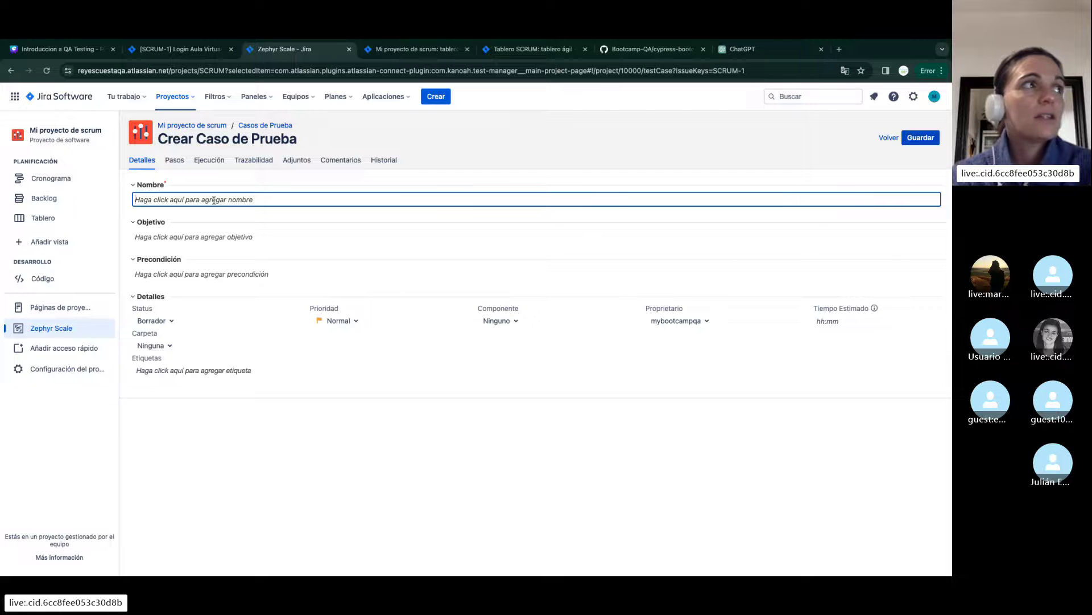
{"action": "type", "text": "Log"}
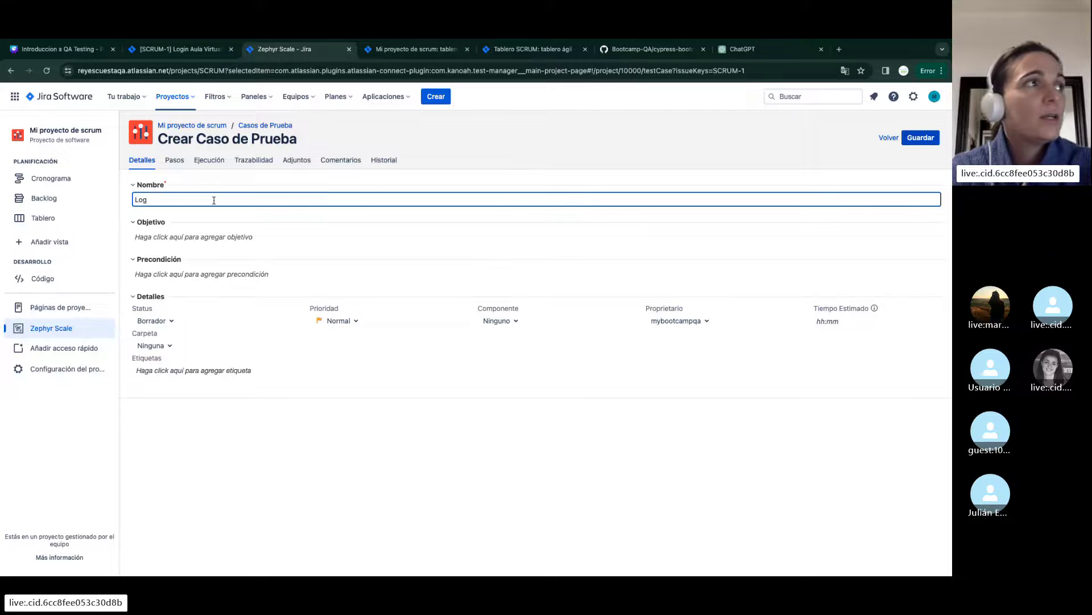
{"action": "type", "text": "in"}
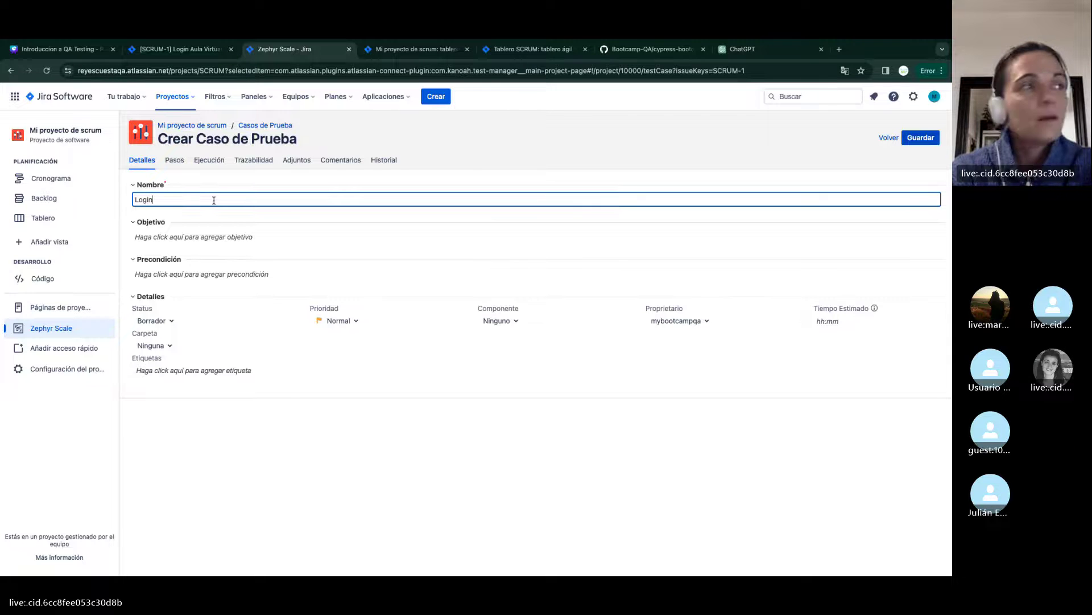
{"action": "type", "text": " con"}
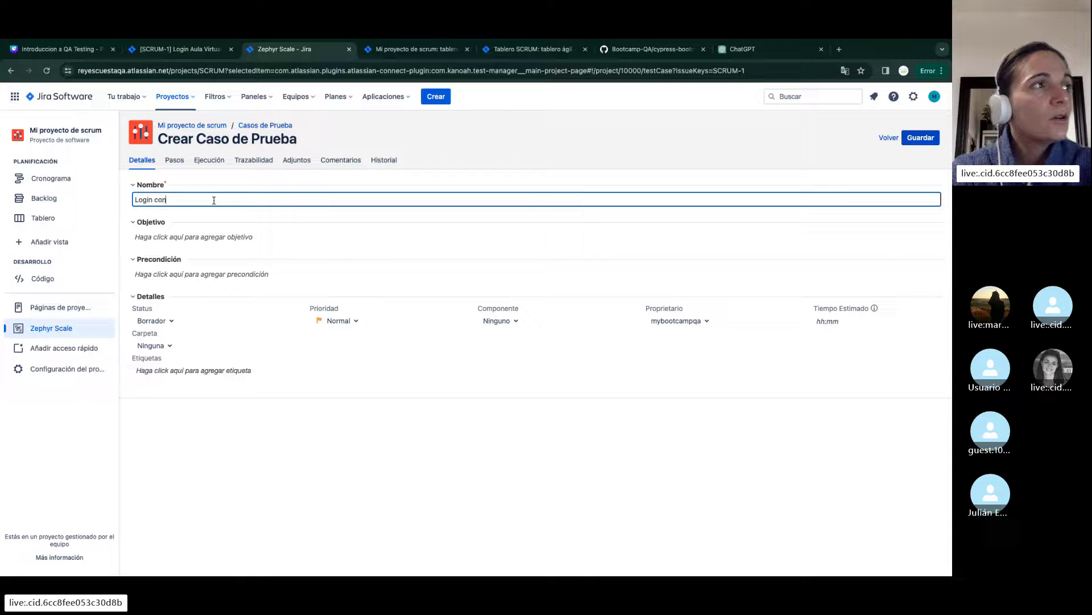
{"action": "type", "text": " usuario y contras"}
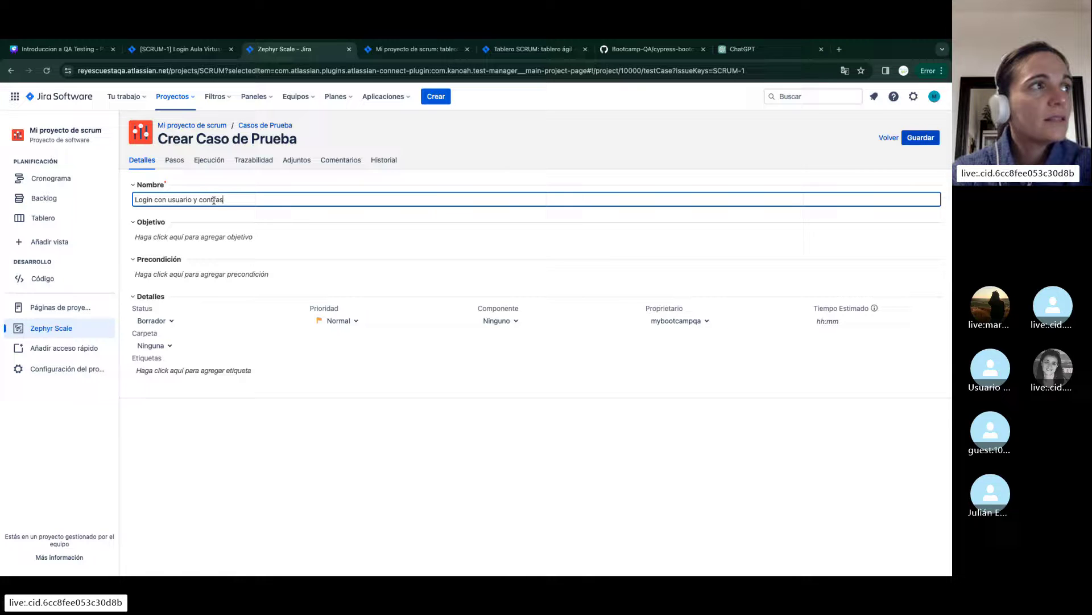
{"action": "type", "text": "eña correctos"}
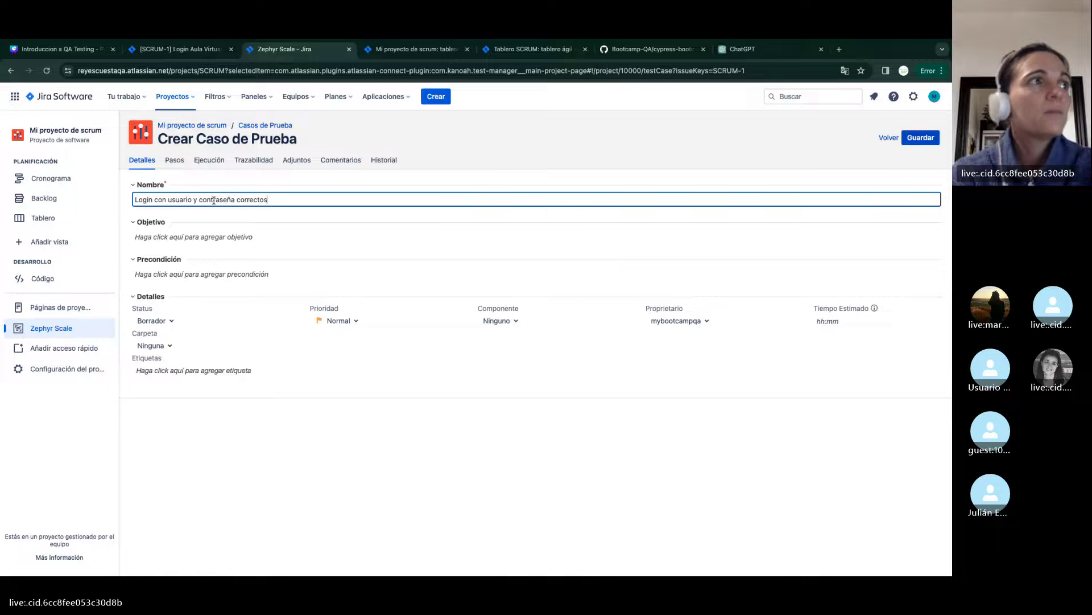
Set the test case priority to Alta and status to Aprobado
{"action": "left_click", "coordinate": [340, 325]}
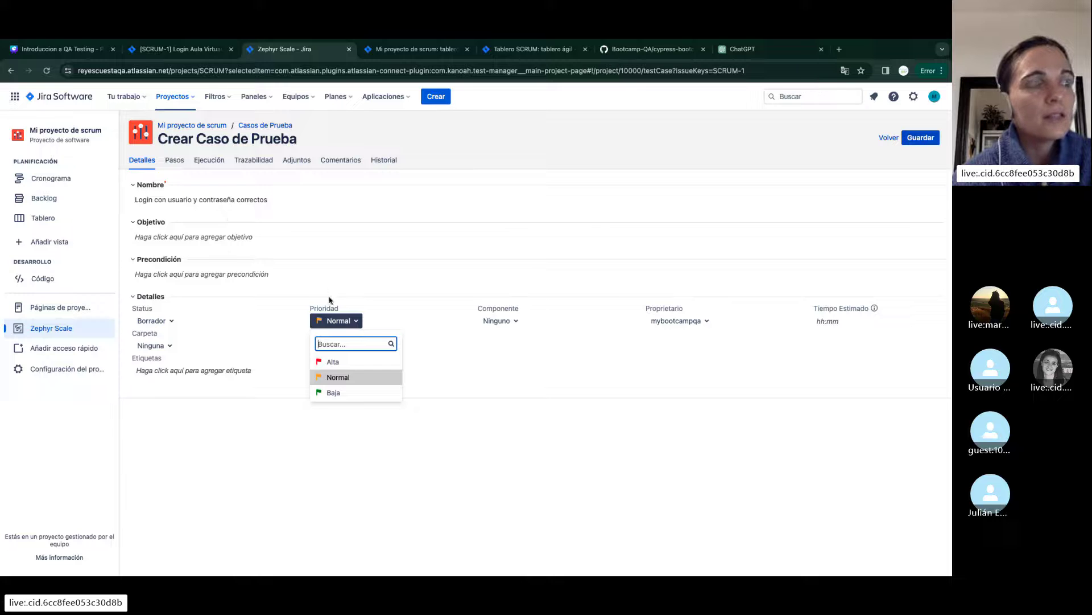
{"action": "left_click", "coordinate": [337, 366]}
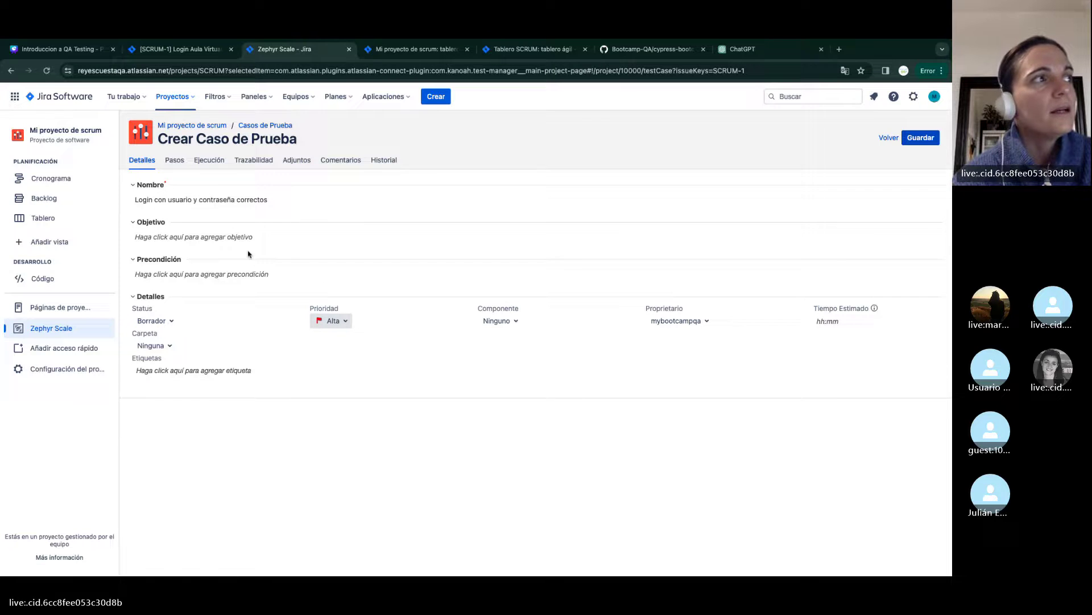
{"action": "left_click", "coordinate": [152, 320]}
{"action": "left_click", "coordinate": [187, 392]}
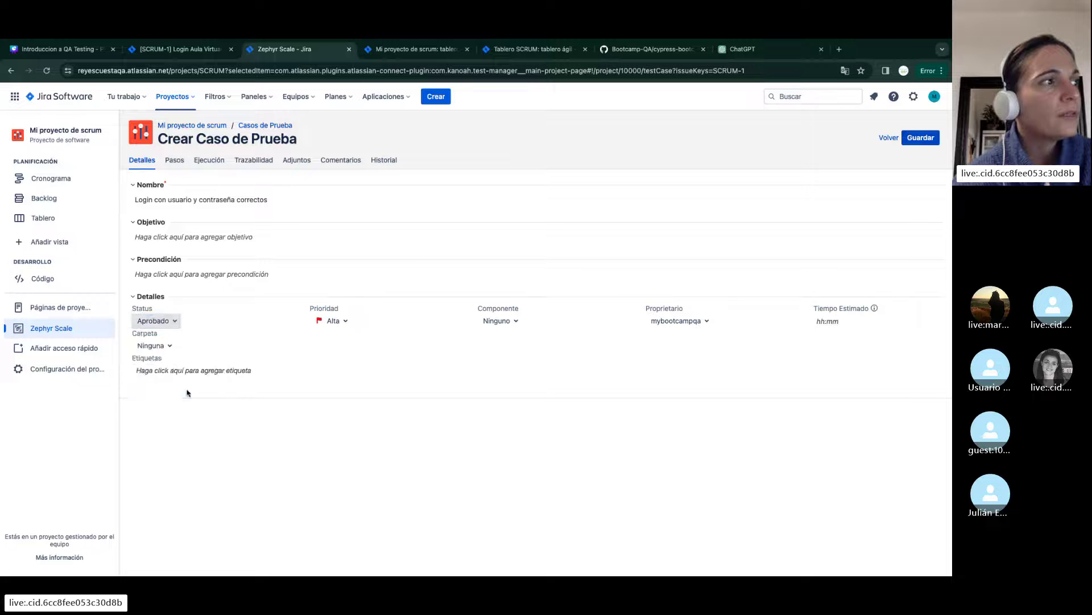
Switch the steps to a BDD - Gherkin script and lay out the Given, When and Then keywords
{"action": "left_click", "coordinate": [176, 161]}
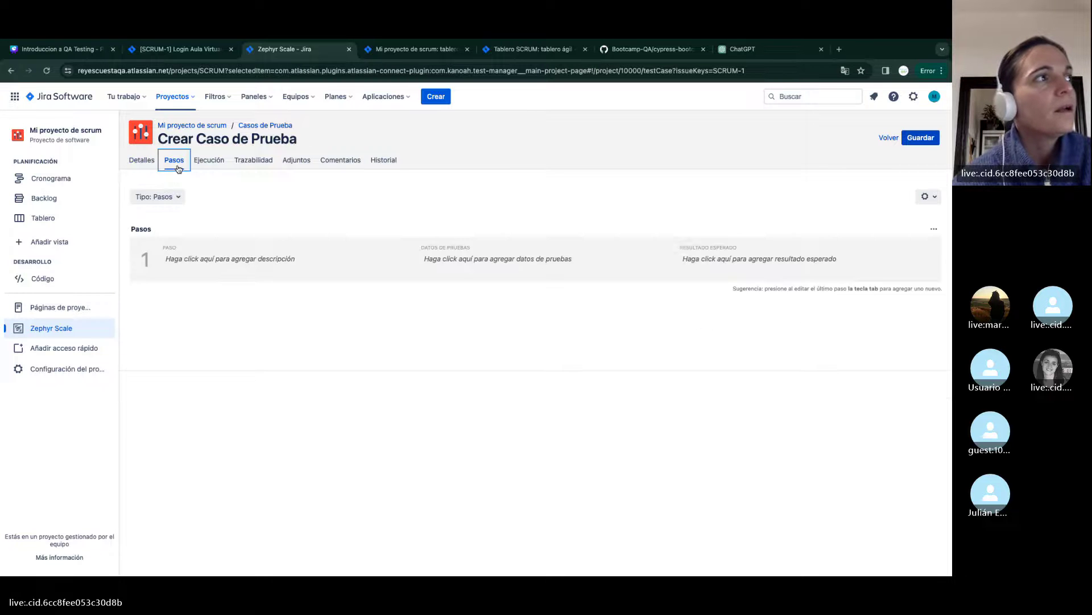
{"action": "left_click", "coordinate": [162, 197]}
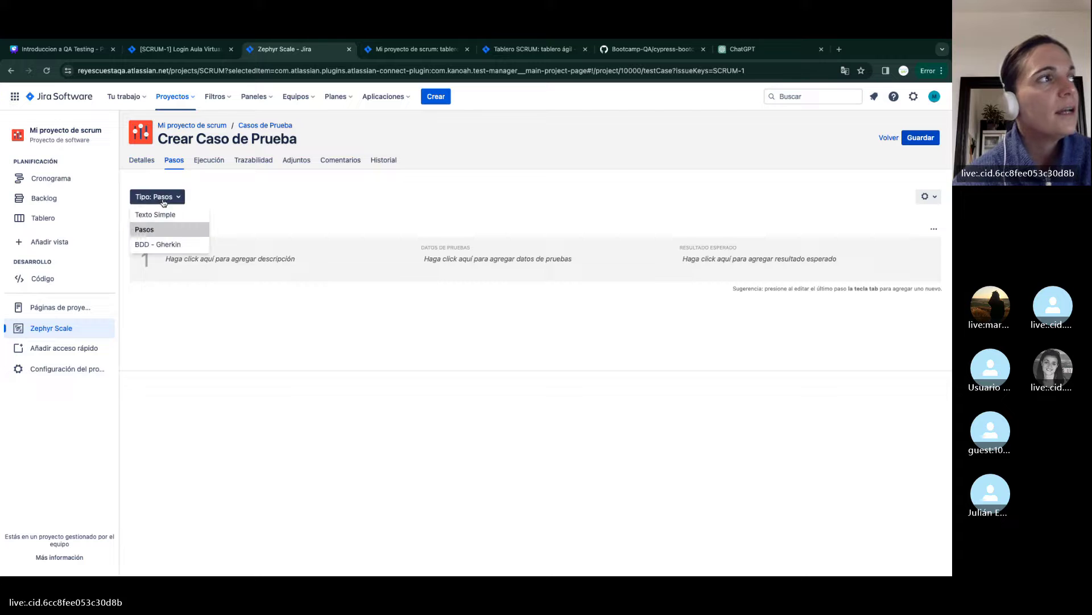
{"action": "left_click", "coordinate": [160, 245]}
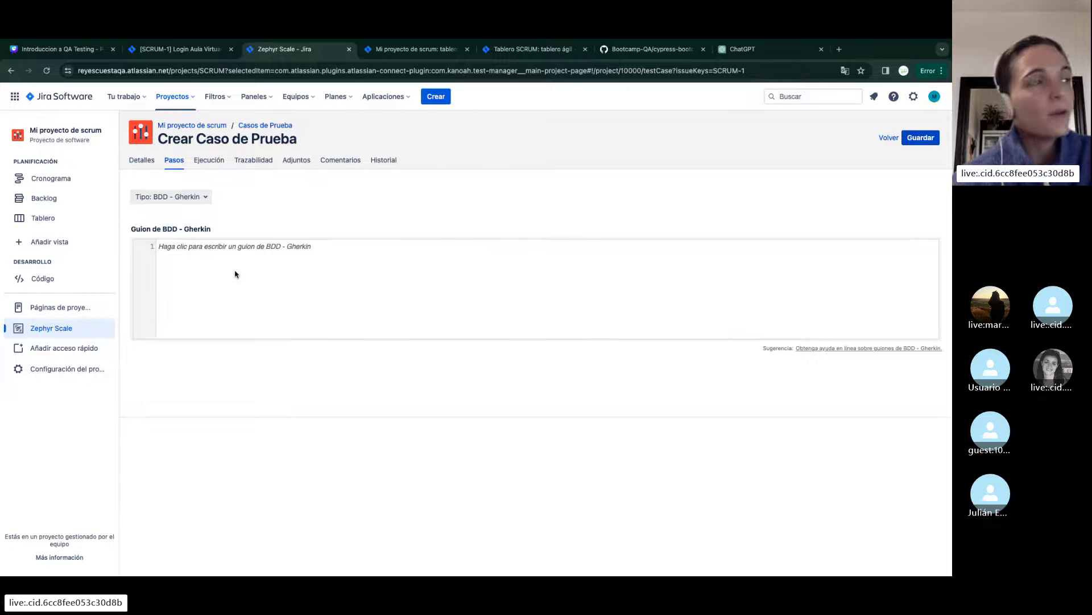
{"action": "left_click", "coordinate": [235, 274]}
{"action": "type", "text": "Given "}
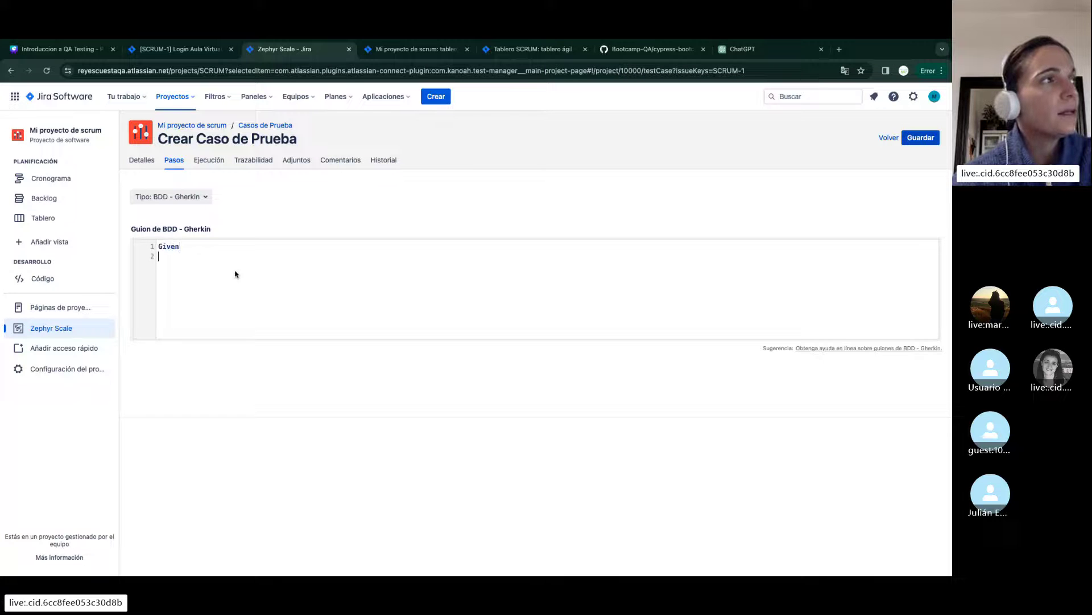
{"action": "type", "text": "When"}
{"action": "key", "text": "Return"}
{"action": "type", "text": "Then"}
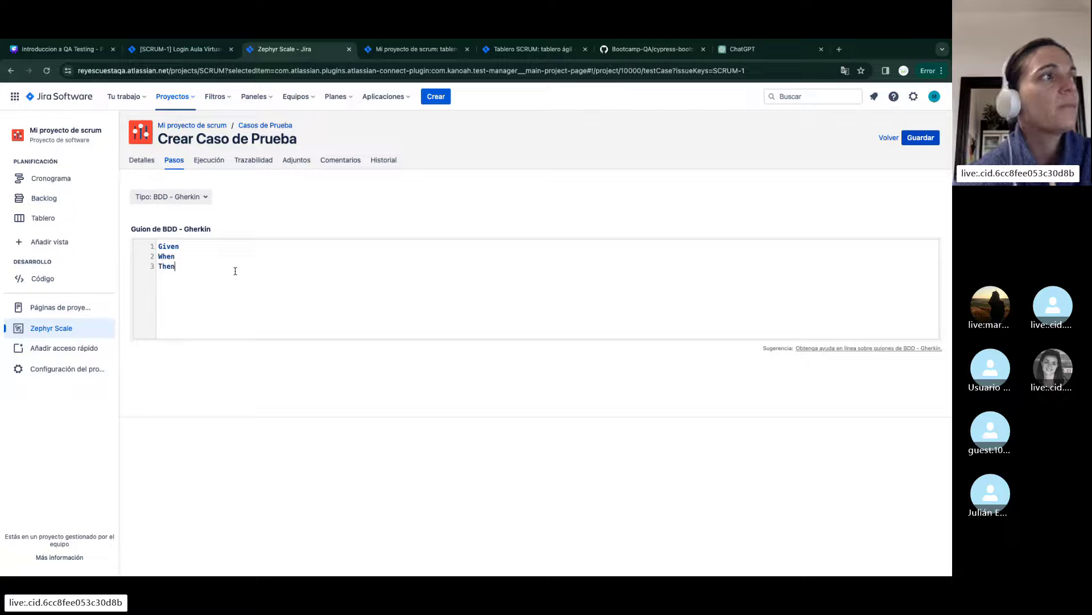
Write the Given line stating that user TestQA is registered
{"action": "left_click", "coordinate": [213, 244]}
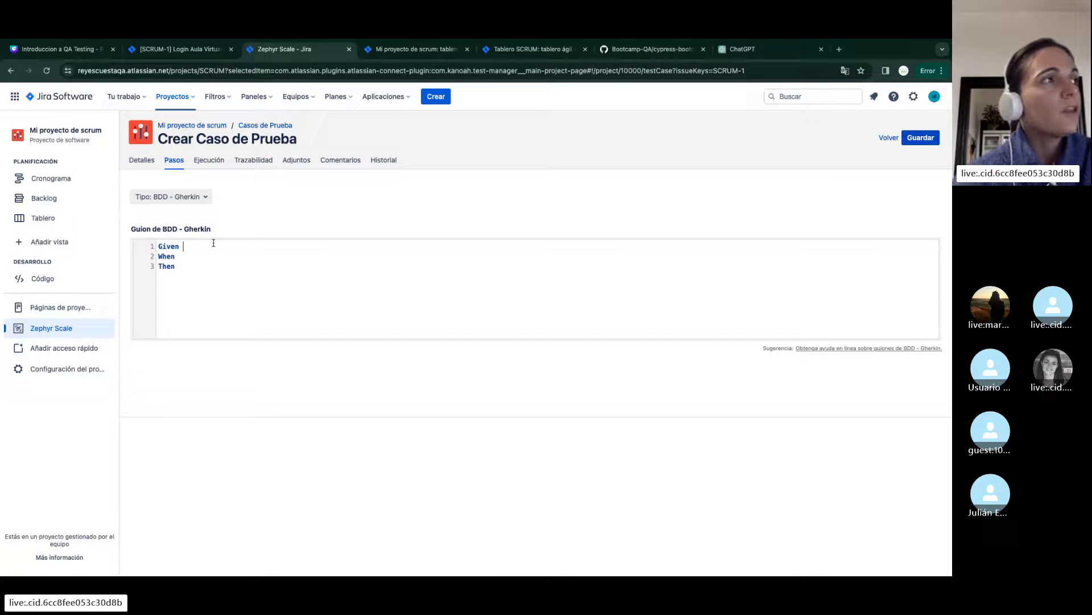
{"action": "type", "text": "El usuario "}
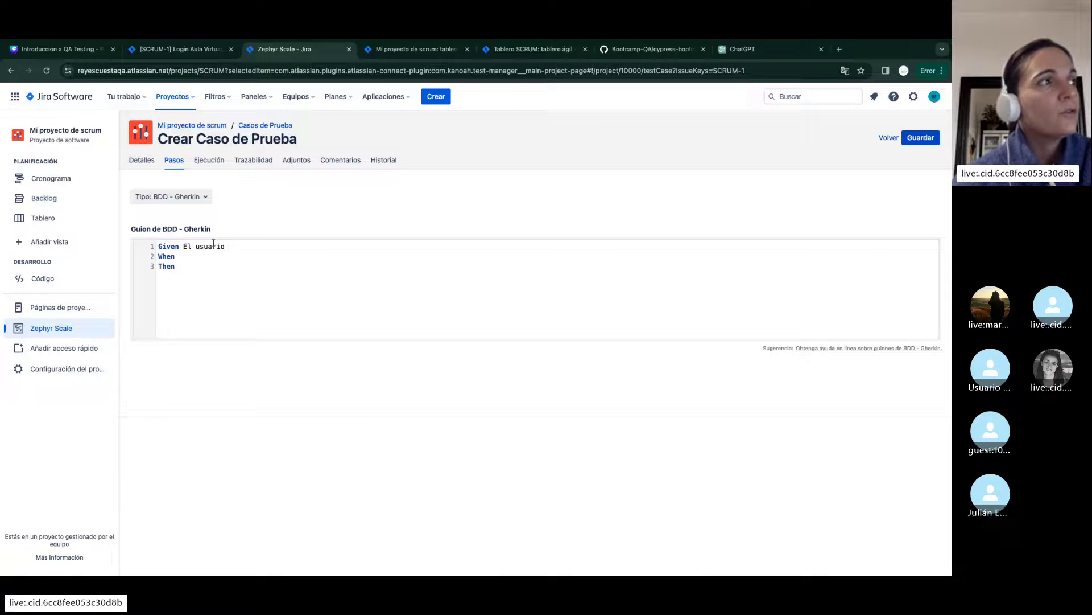
{"action": "type", "text": "esta registrad"}
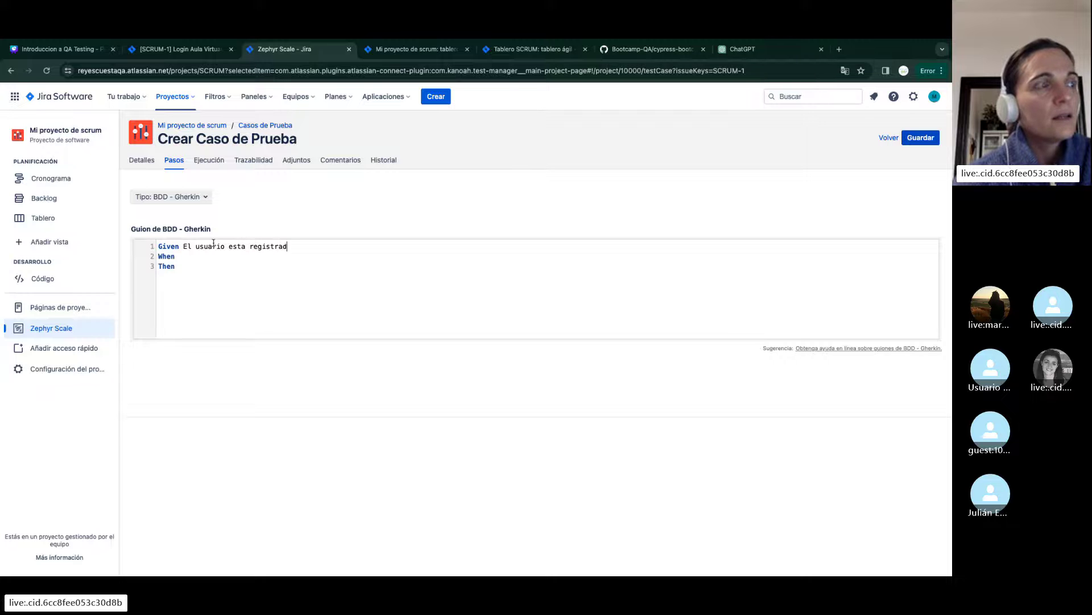
{"action": "type", "text": "o"}
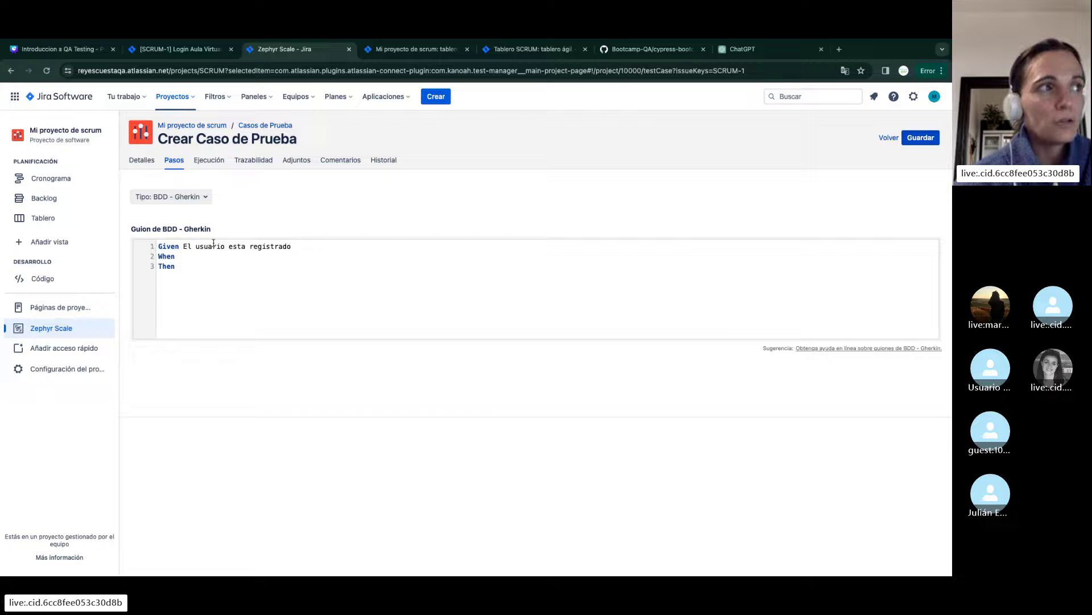
{"action": "type", "text": " con "}
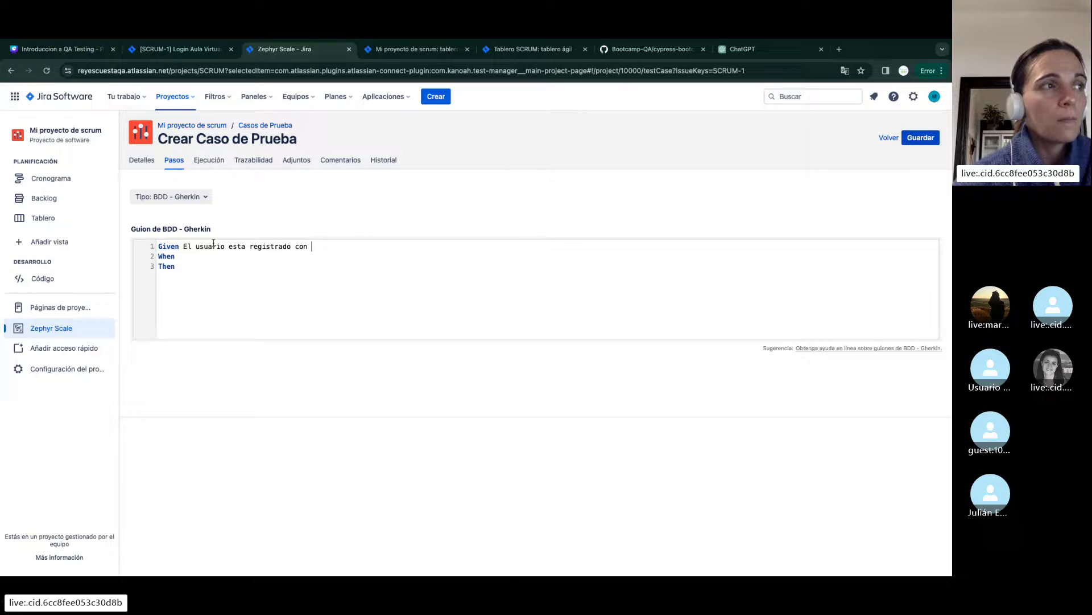
{"action": "type", "text": "usuario"}
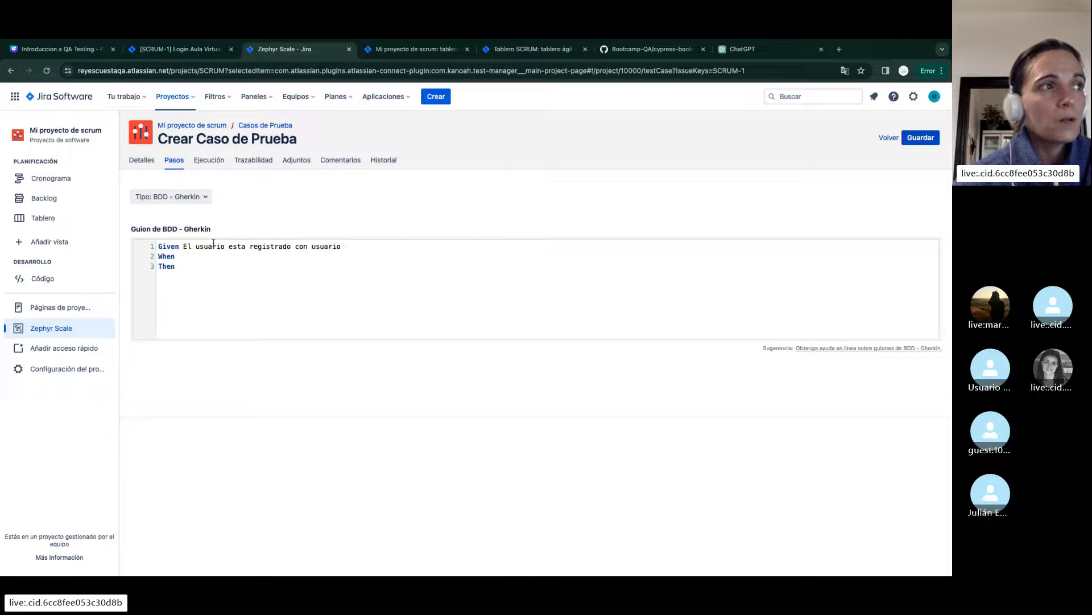
{"action": "key", "text": "BackSpace"}
{"action": "key", "text": "BackSpace"}
{"action": "key", "text": "BackSpace"}
{"action": "key", "text": "BackSpace"}
{"action": "key", "text": "BackSpace"}
{"action": "key", "text": "BackSpace"}
{"action": "key", "text": "BackSpace"}
{"action": "key", "text": "BackSpace"}
{"action": "key", "text": "BackSpace"}
{"action": "key", "text": "BackSpace"}
{"action": "key", "text": "BackSpace"}
{"action": "key", "text": "BackSpace"}
{"action": "key", "text": "BackSpace"}
{"action": "key", "text": "BackSpace"}
{"action": "key", "text": "BackSpace"}
{"action": "key", "text": "BackSpace"}
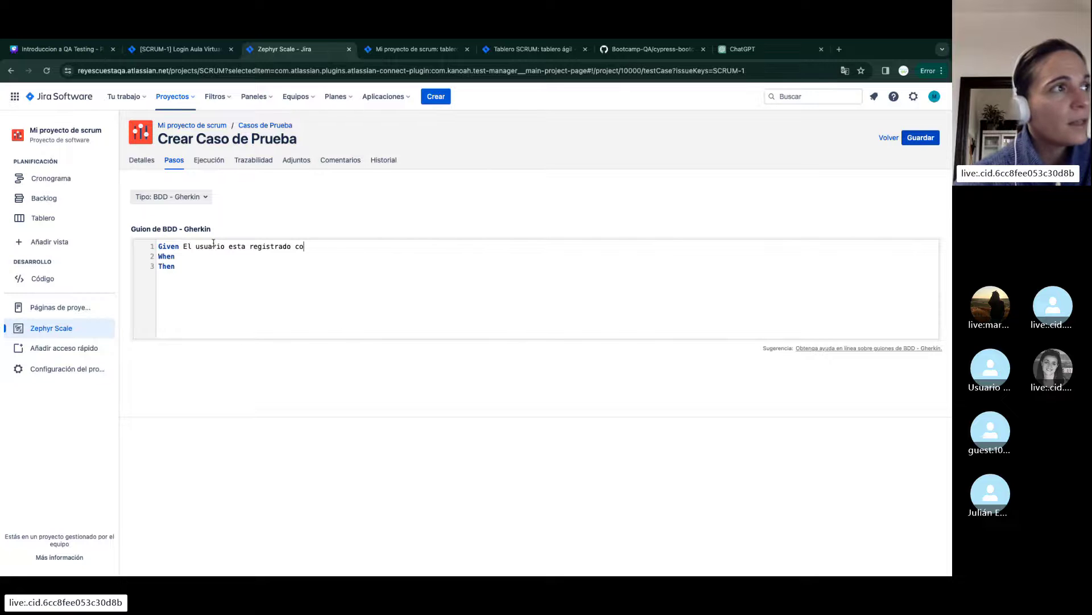
{"action": "key", "text": "BackSpace"}
{"action": "key", "text": "BackSpace"}
{"action": "key", "text": "BackSpace"}
{"action": "key", "text": "BackSpace"}
{"action": "key", "text": "BackSpace"}
{"action": "key", "text": "BackSpace"}
{"action": "key", "text": "BackSpace"}
{"action": "key", "text": "BackSpace"}
{"action": "key", "text": "BackSpace"}
{"action": "key", "text": "BackSpace"}
{"action": "key", "text": "BackSpace"}
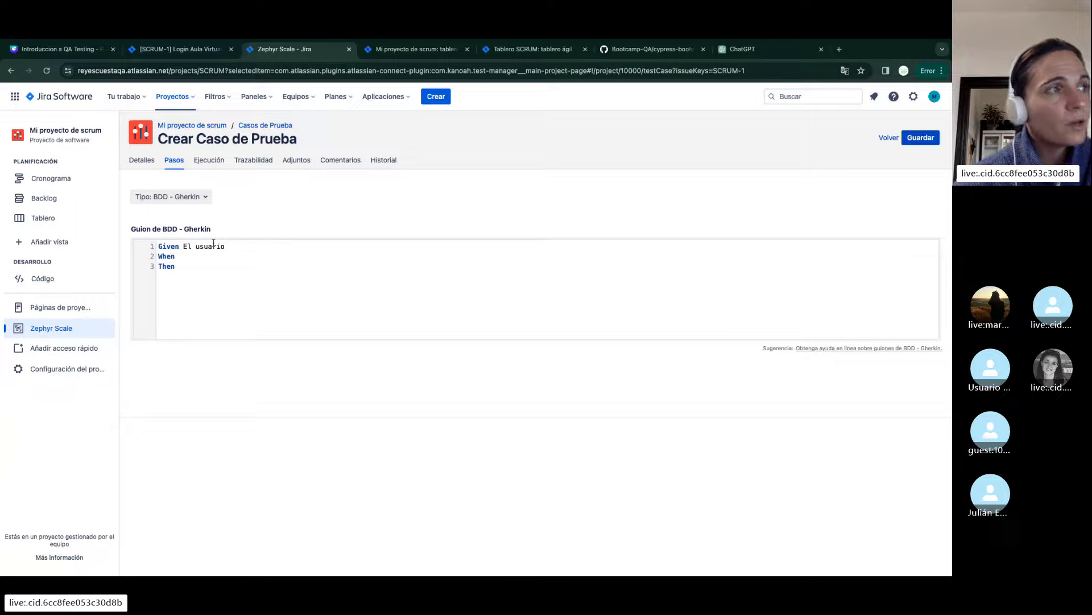
{"action": "type", "text": "Test"}
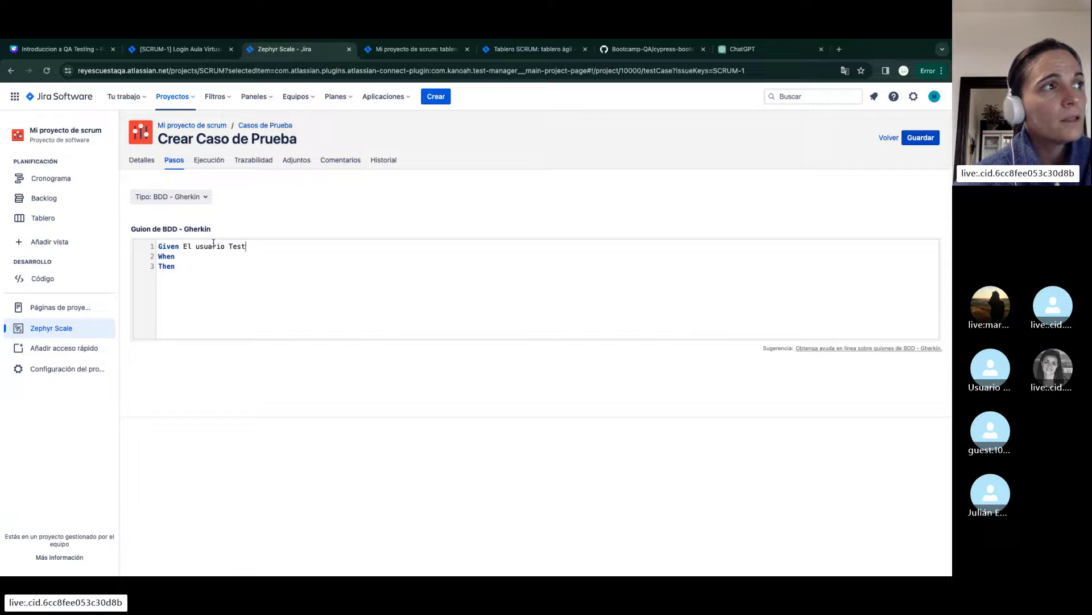
{"action": "type", "text": "QA esta registrado"}
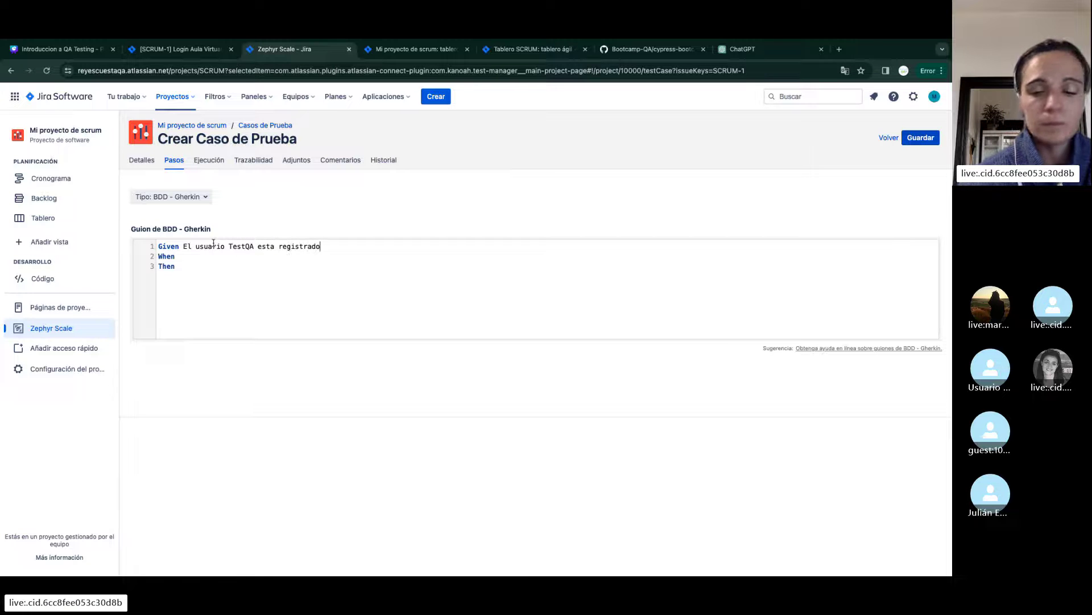
Write the When line: the user logs in with username TestQA and the test password
{"action": "key", "text": "Down"}
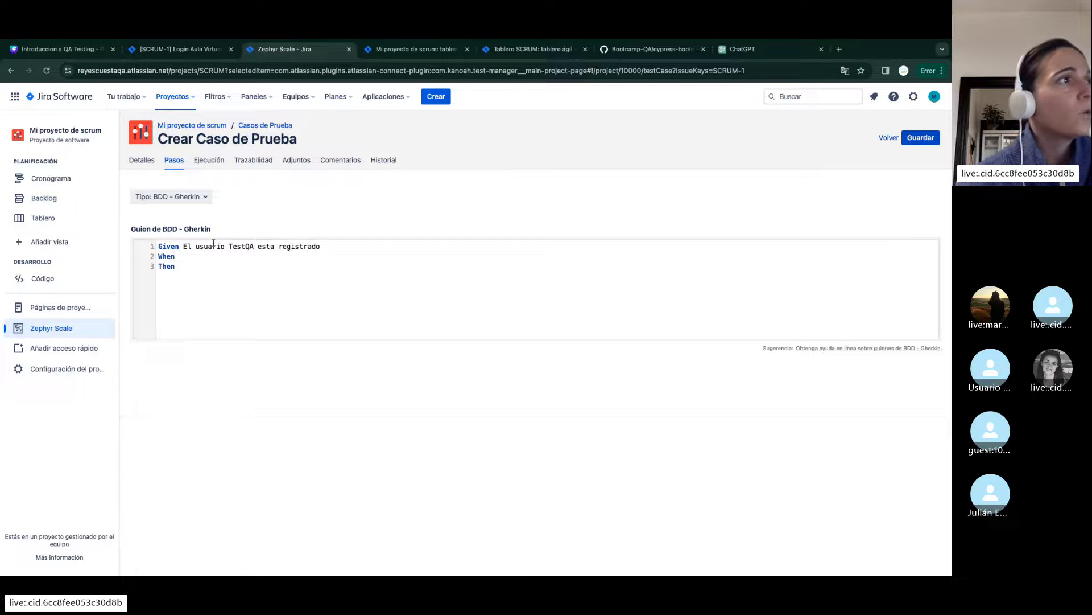
{"action": "type", "text": "El us"}
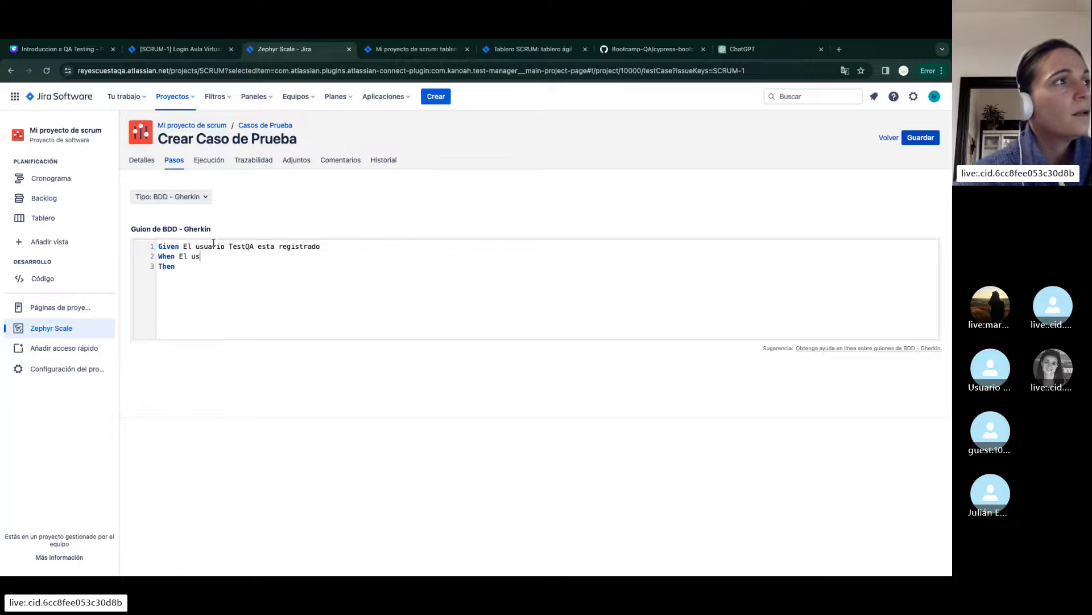
{"action": "type", "text": "uario hace login"}
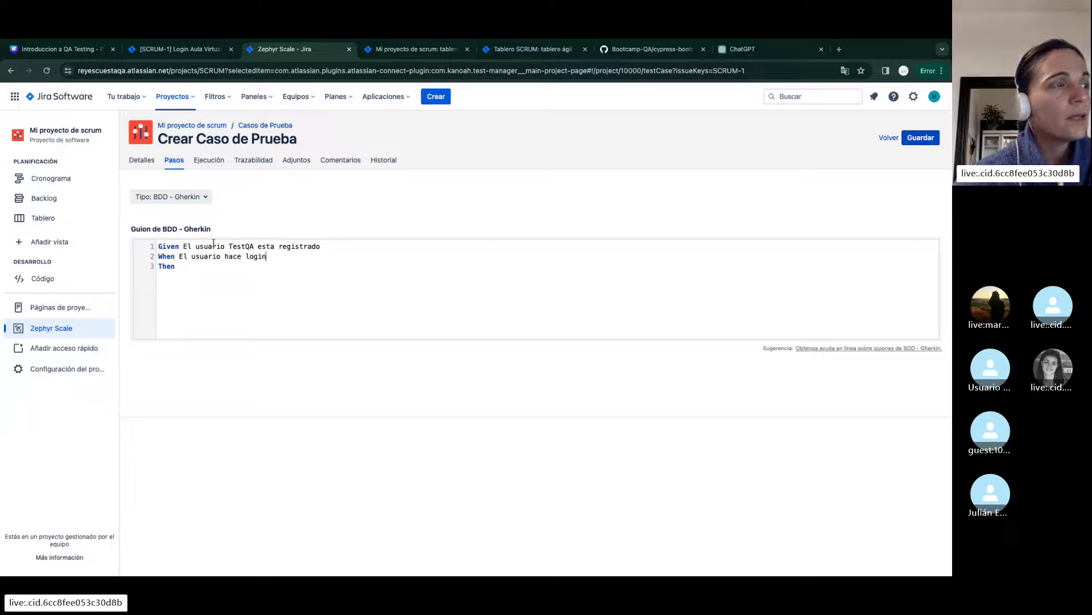
{"action": "type", "text": " con"}
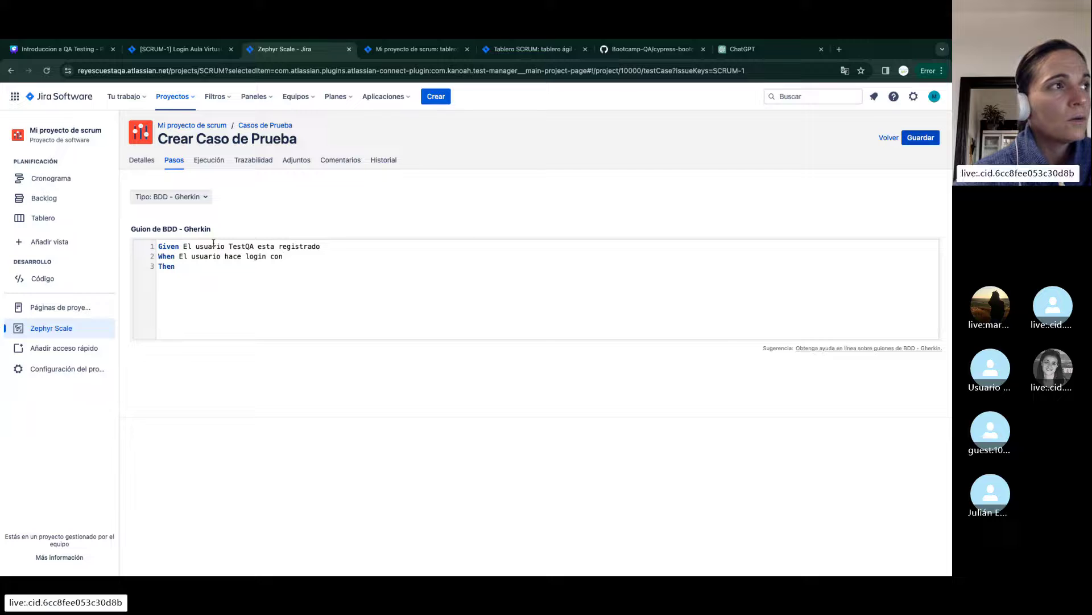
{"action": "type", "text": " u"}
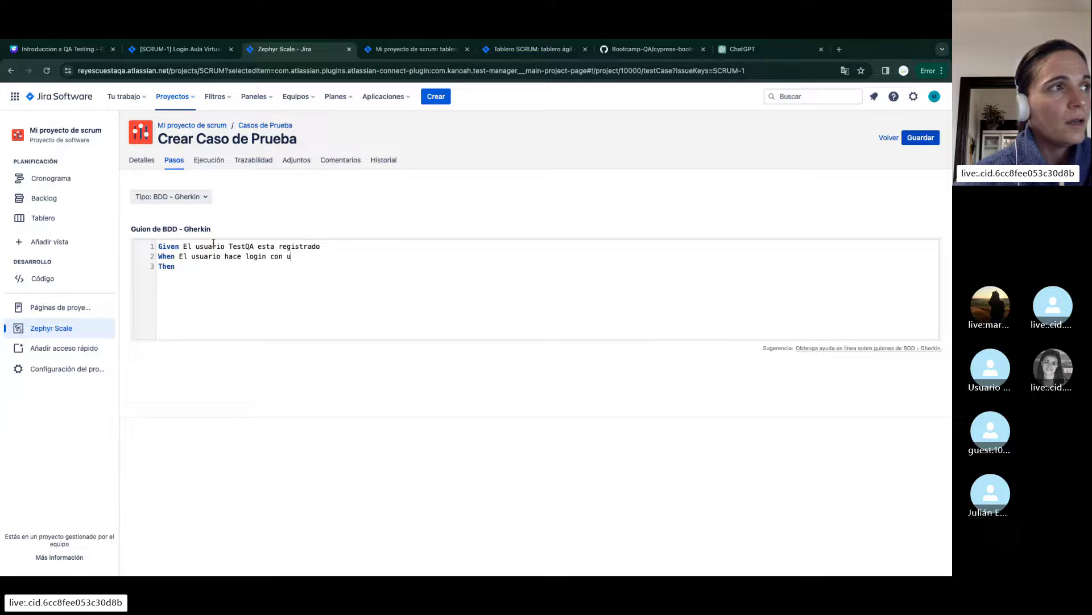
{"action": "type", "text": "suario TestQ"}
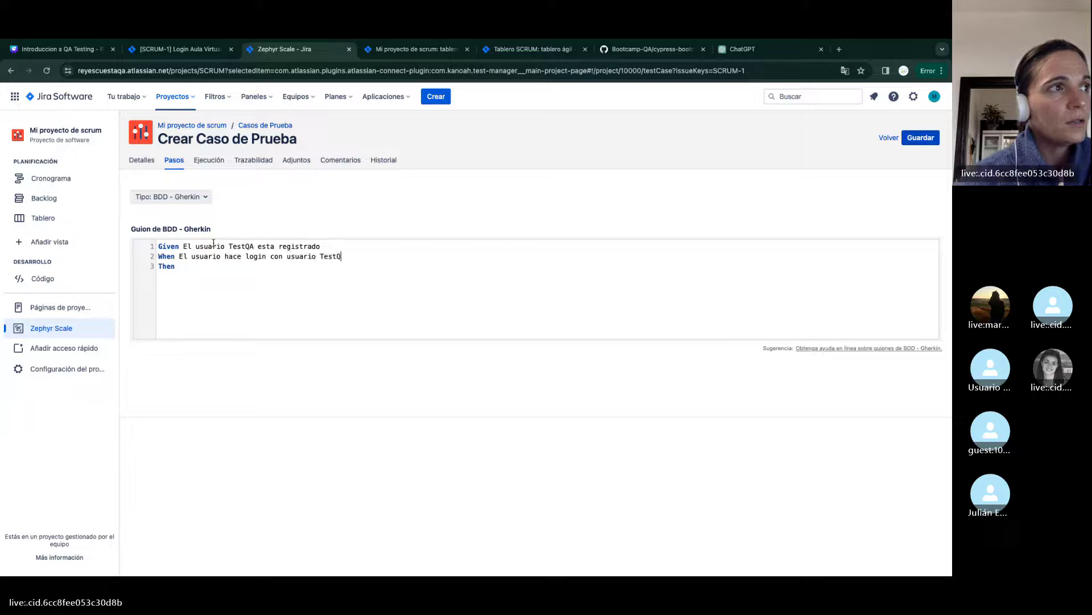
{"action": "type", "text": "A y cont"}
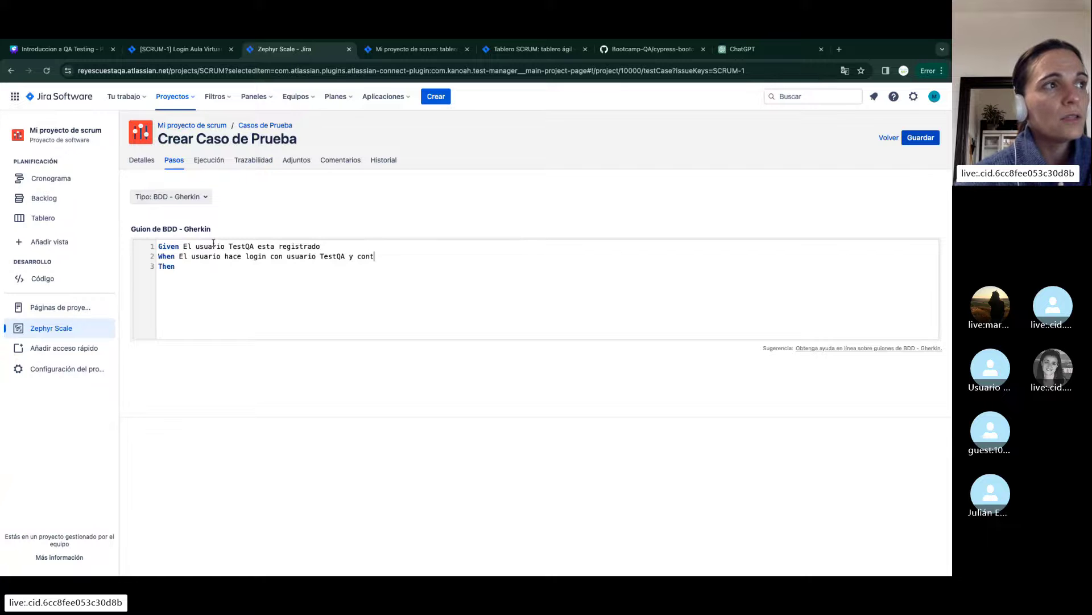
{"action": "type", "text": "raseña T"}
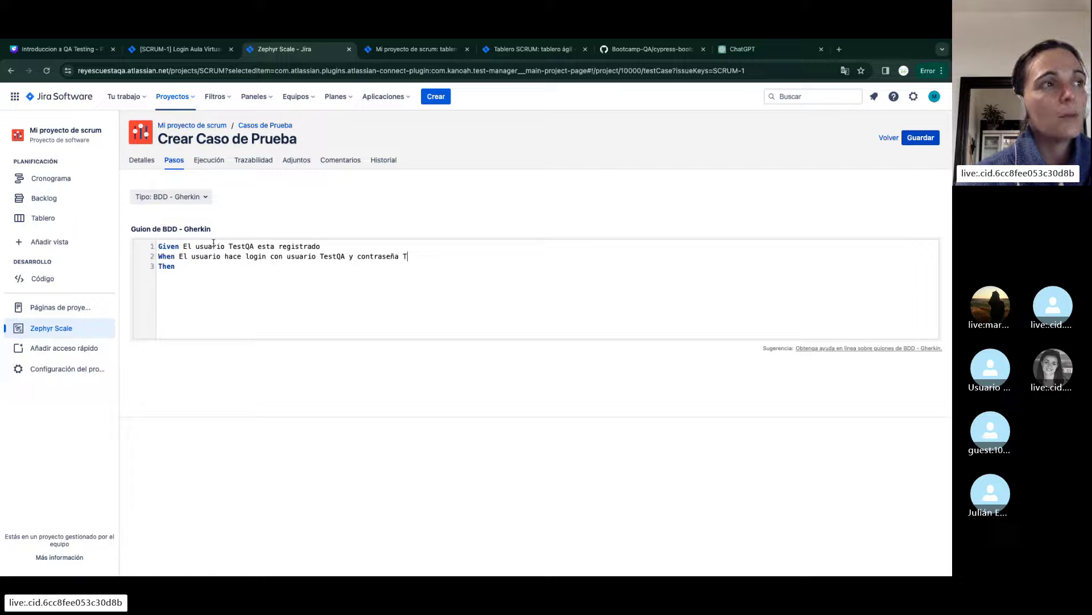
{"action": "type", "text": "estQ"}
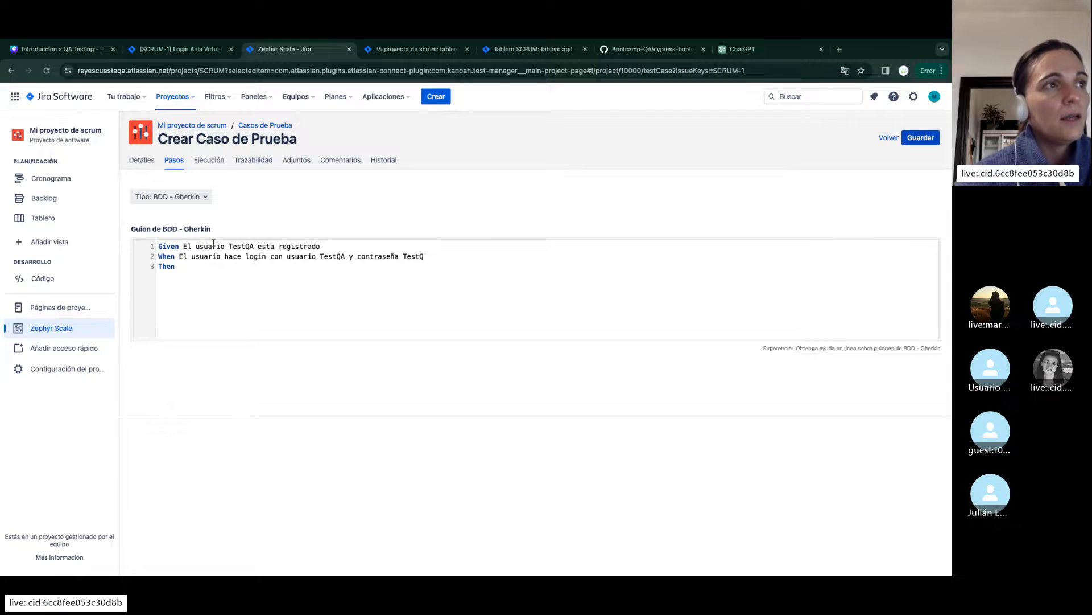
{"action": "key", "text": "BackSpace"}
{"action": "key", "text": "BackSpace"}
{"action": "key", "text": "BackSpace"}
{"action": "key", "text": "BackSpace"}
{"action": "key", "text": "BackSpace"}
{"action": "type", "text": "p"}
{"action": "key", "text": "BackSpace"}
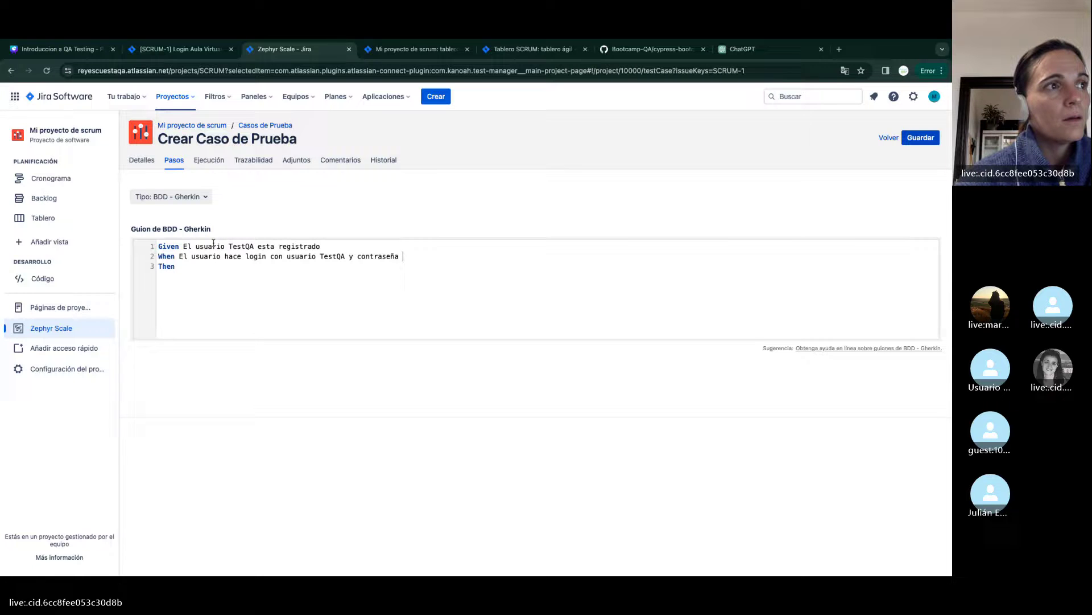
{"action": "type", "text": "Password"}
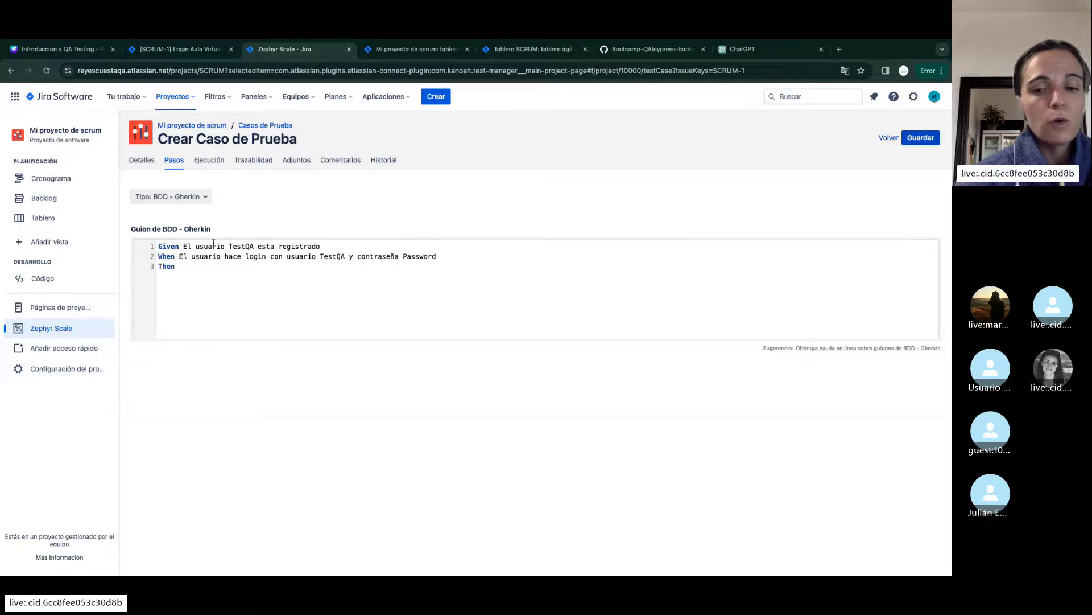
{"action": "type", "text": "qa"}
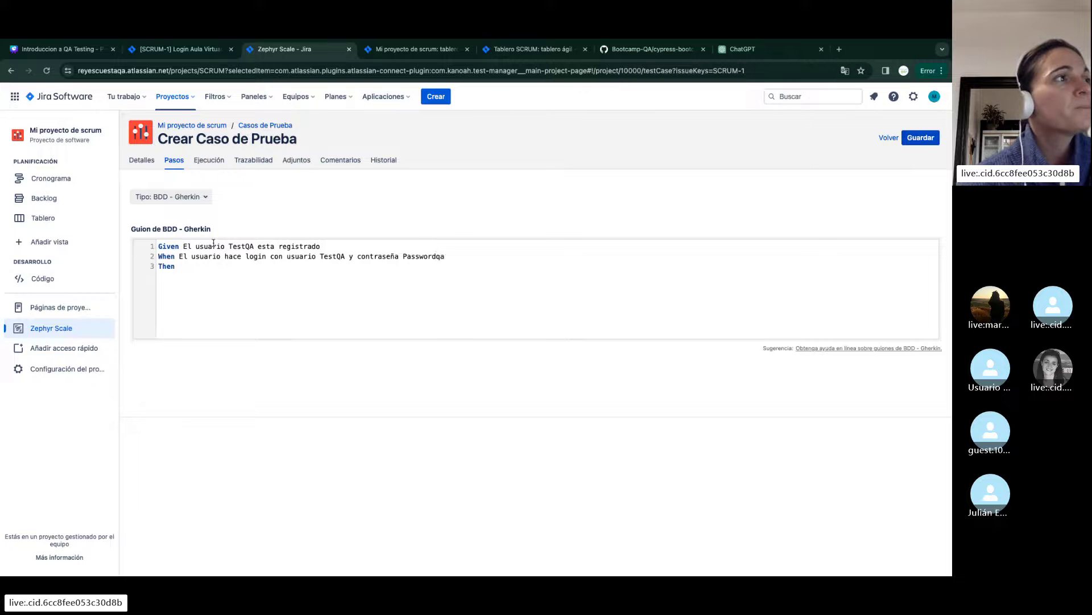
Write the Then line 'El usuario debe entrar en su aula virtual' and select the whole script
{"action": "left_click", "coordinate": [197, 266]}
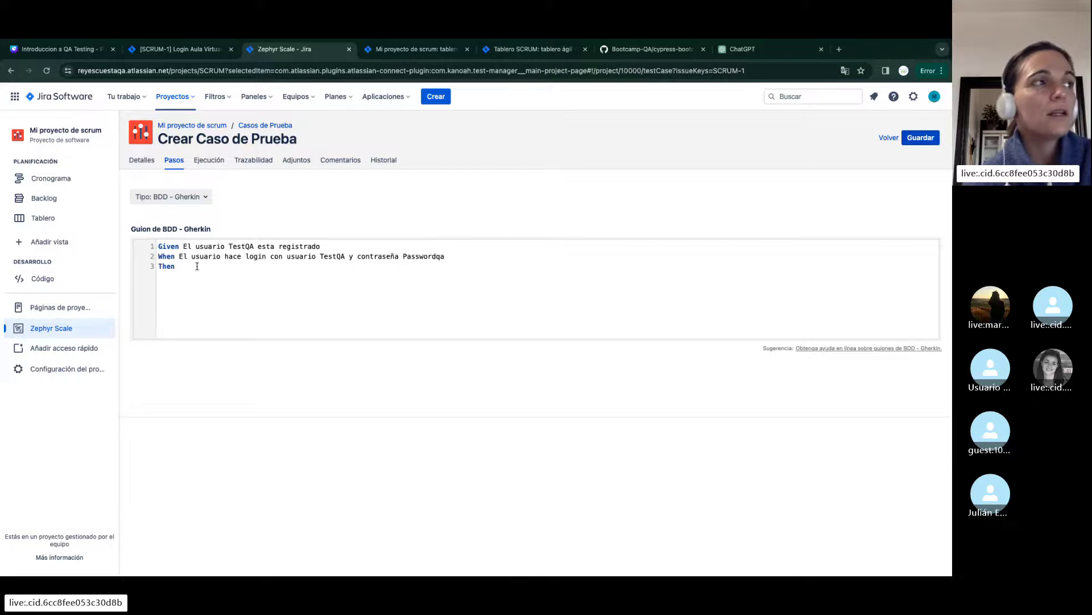
{"action": "type", "text": "El usuario "}
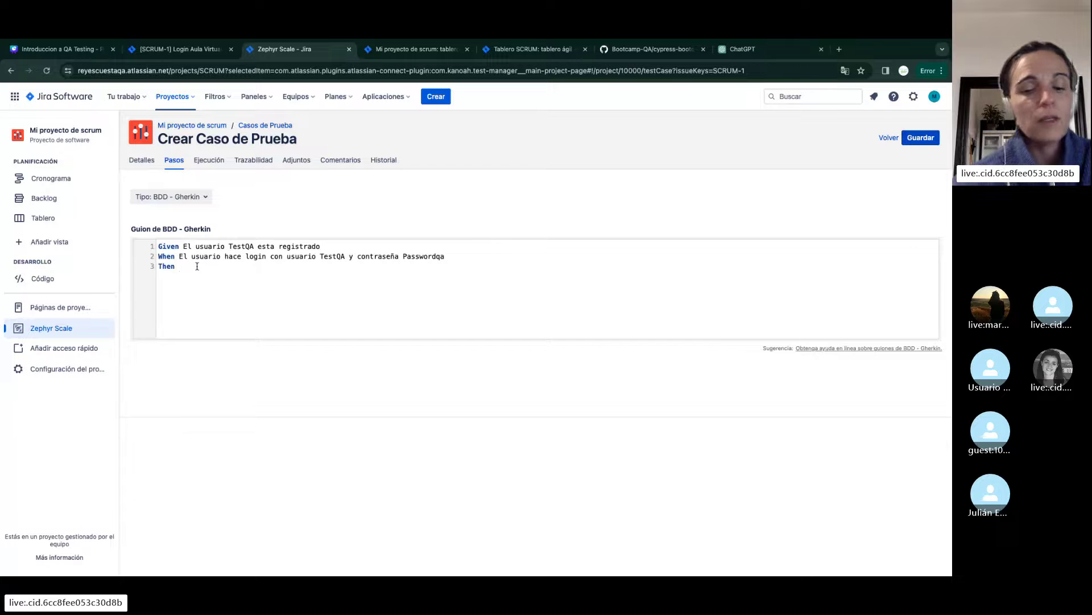
{"action": "type", "text": "debe"}
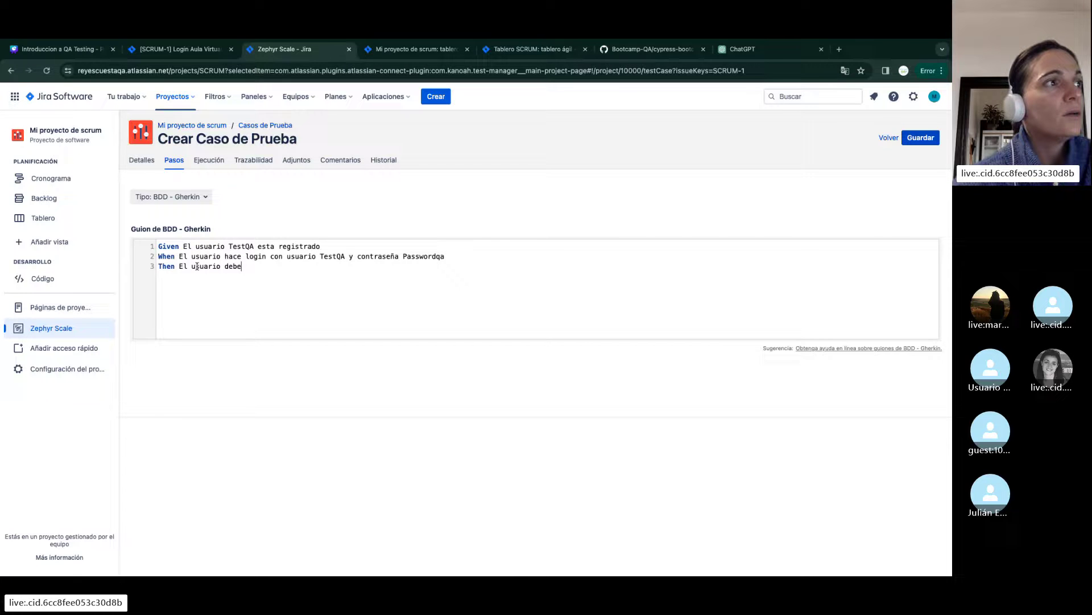
{"action": "type", "text": " entrar en su "}
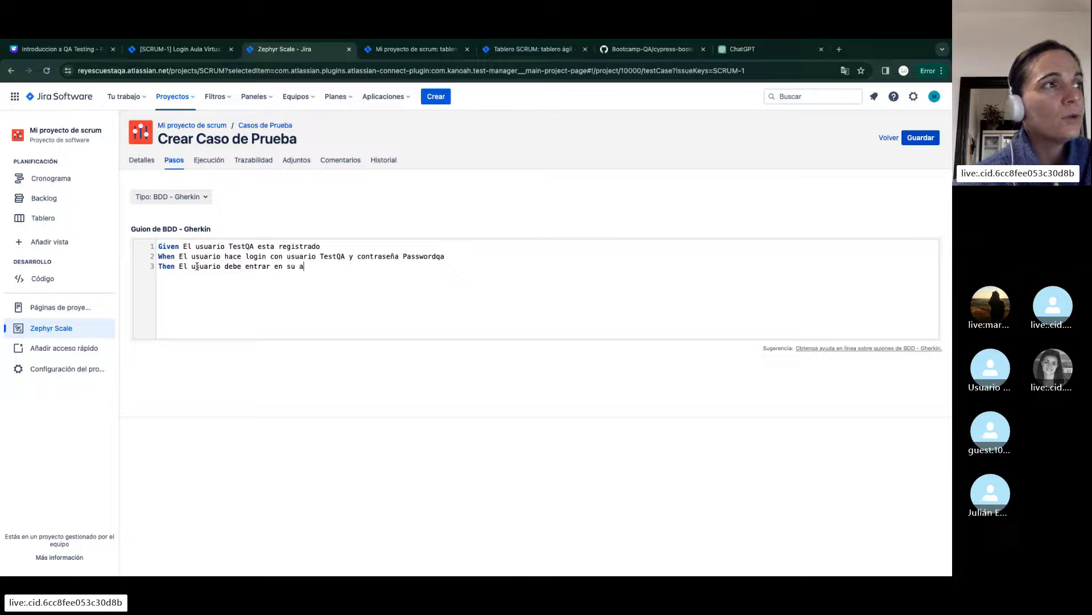
{"action": "type", "text": "aula v"}
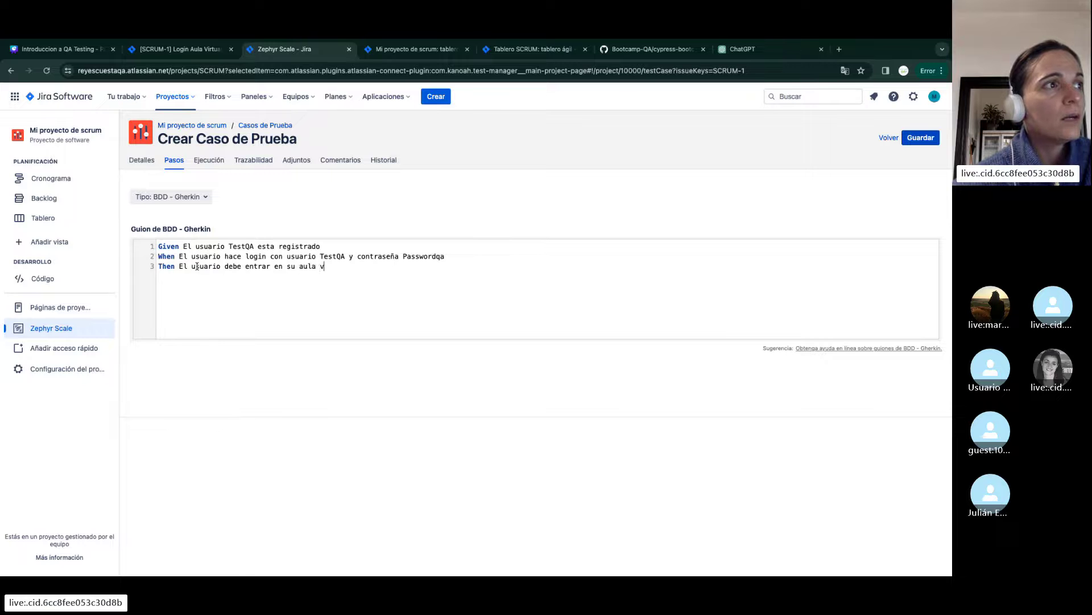
{"action": "type", "text": "irtual"}
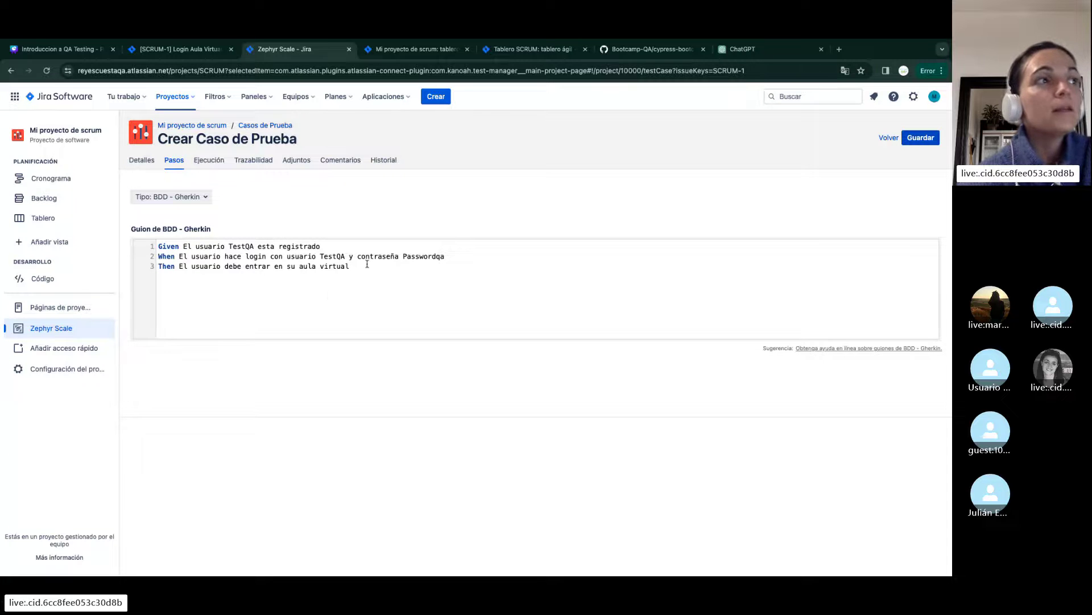
{"action": "key", "text": "super+a"}
{"action": "key", "text": "ctrl+c"}
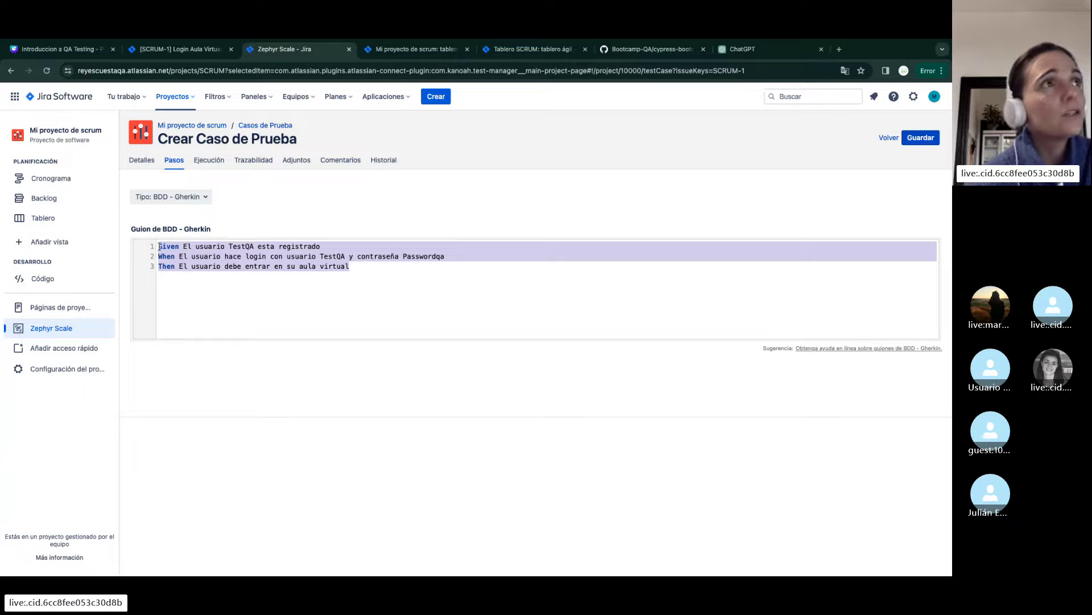
Ask ChatGPT to translate the pasted Gherkin scenario into English and select the translated result
{"action": "left_click", "coordinate": [732, 50]}
{"action": "left_click", "coordinate": [461, 548]}
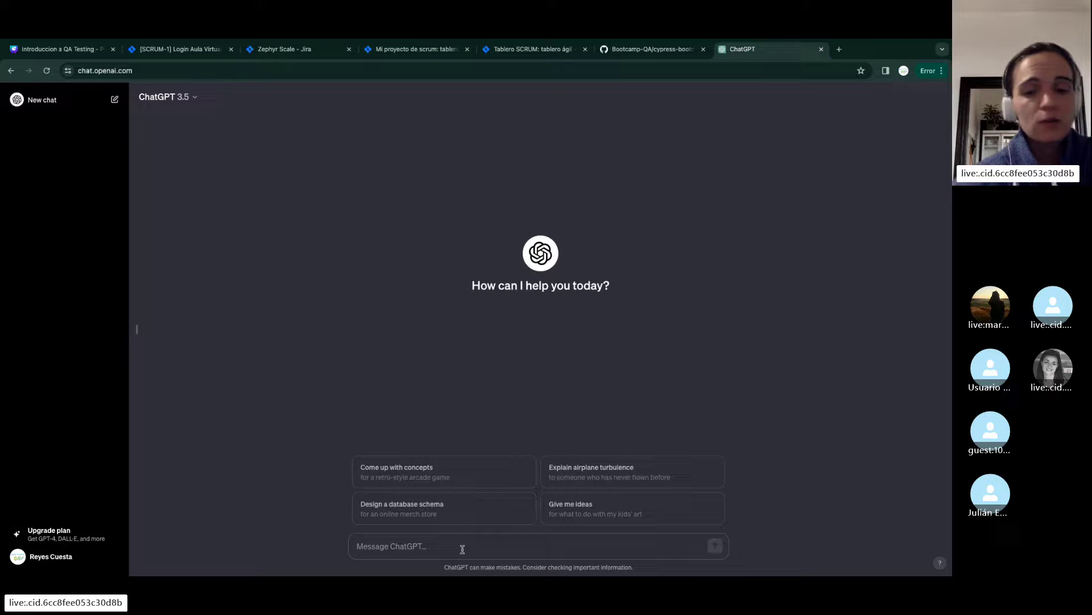
{"action": "type", "text": "traduceme"}
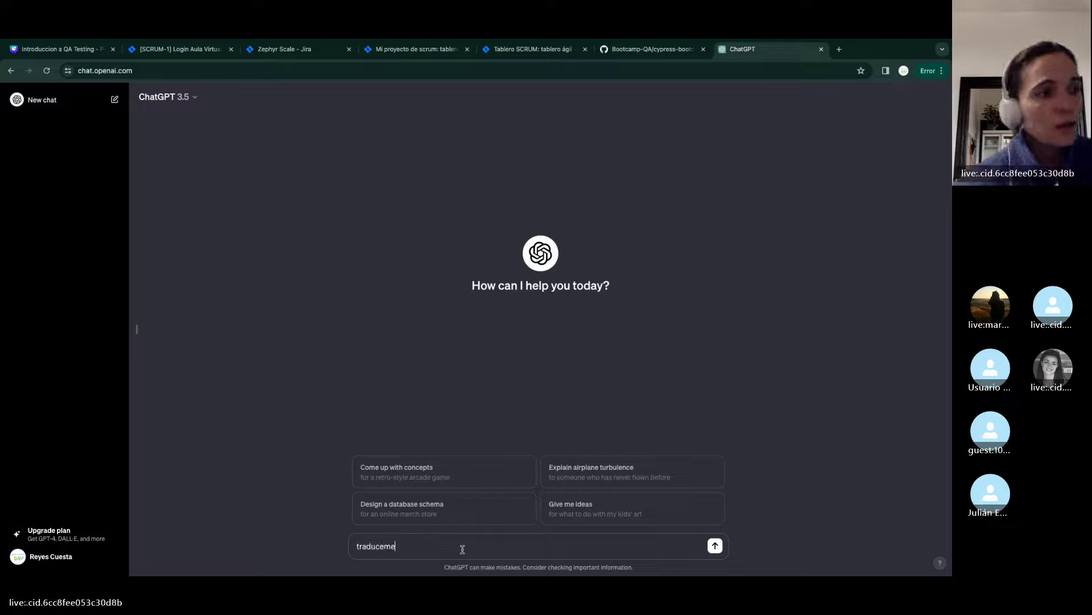
{"action": "type", "text": " al ingles es"}
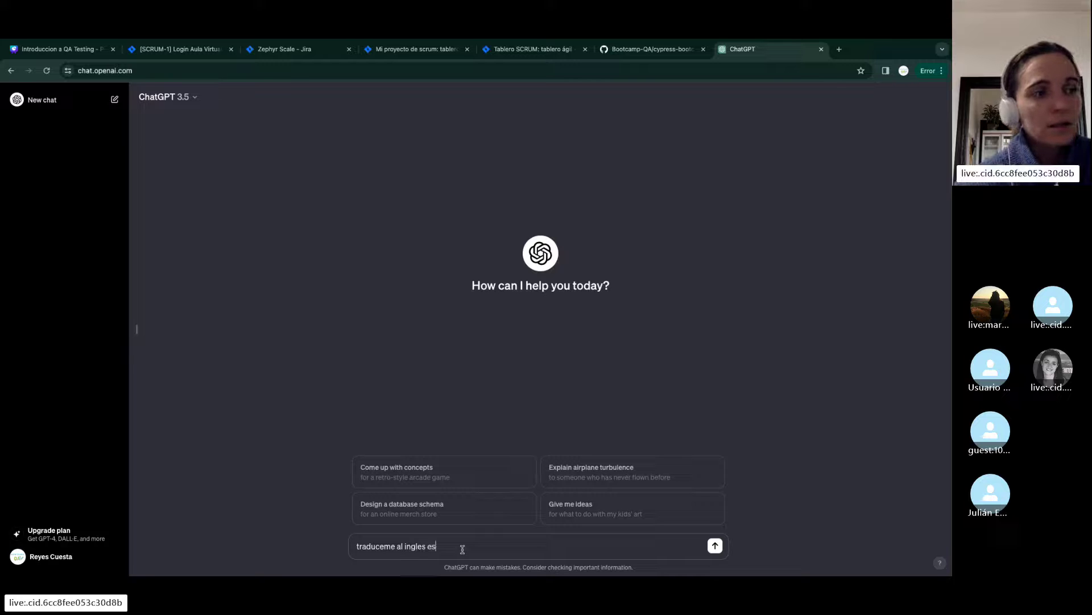
{"action": "type", "text": "te cscenario b"}
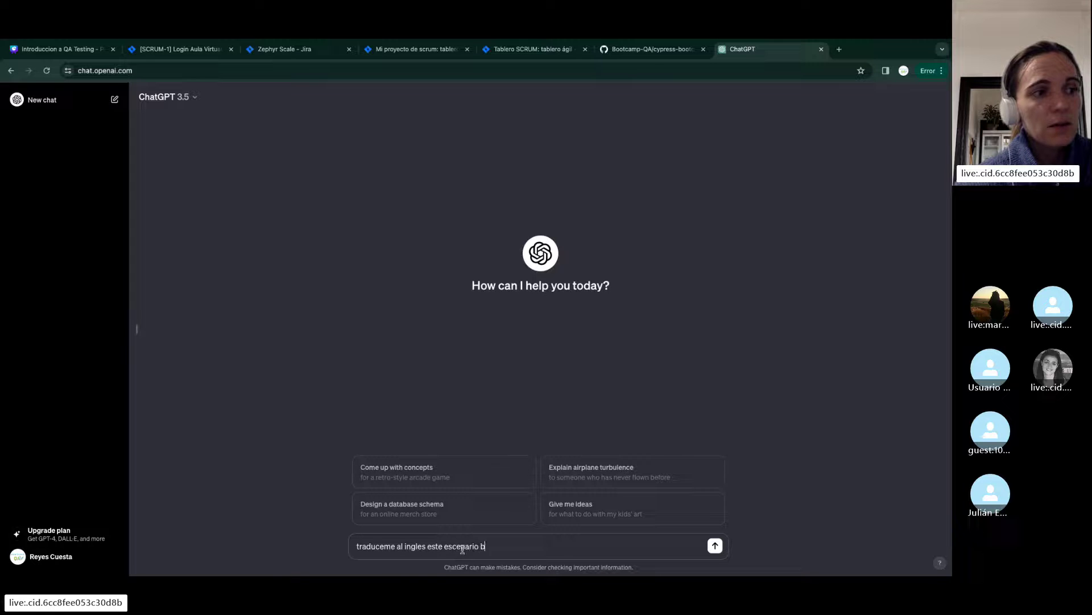
{"action": "type", "text": "dd:C"}
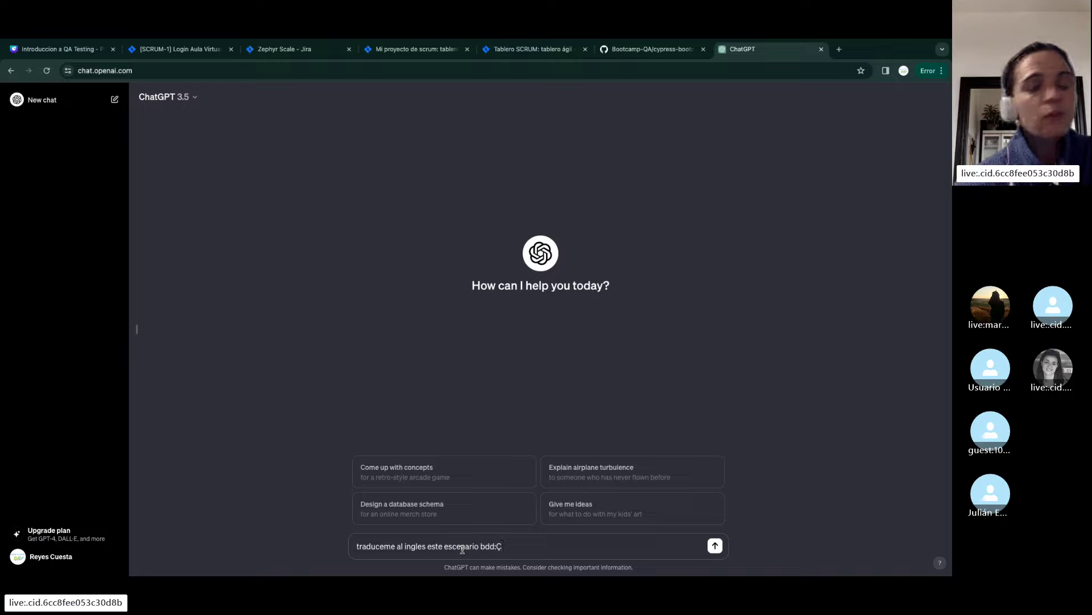
{"action": "key", "text": "BackSpace"}
{"action": "key", "text": "shift+Return"}
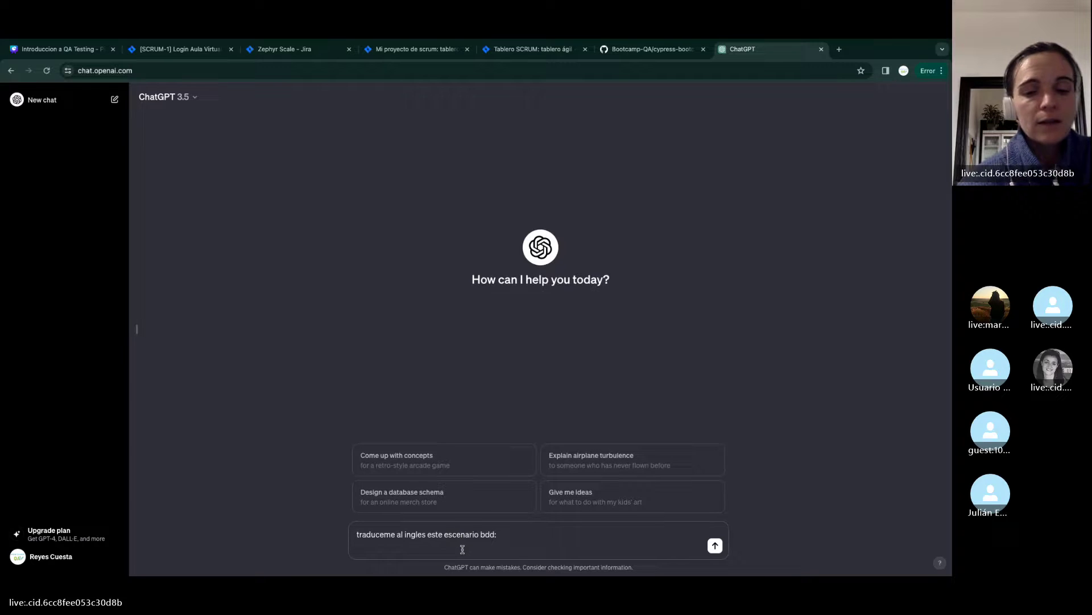
{"action": "key", "text": "ctrl+v"}
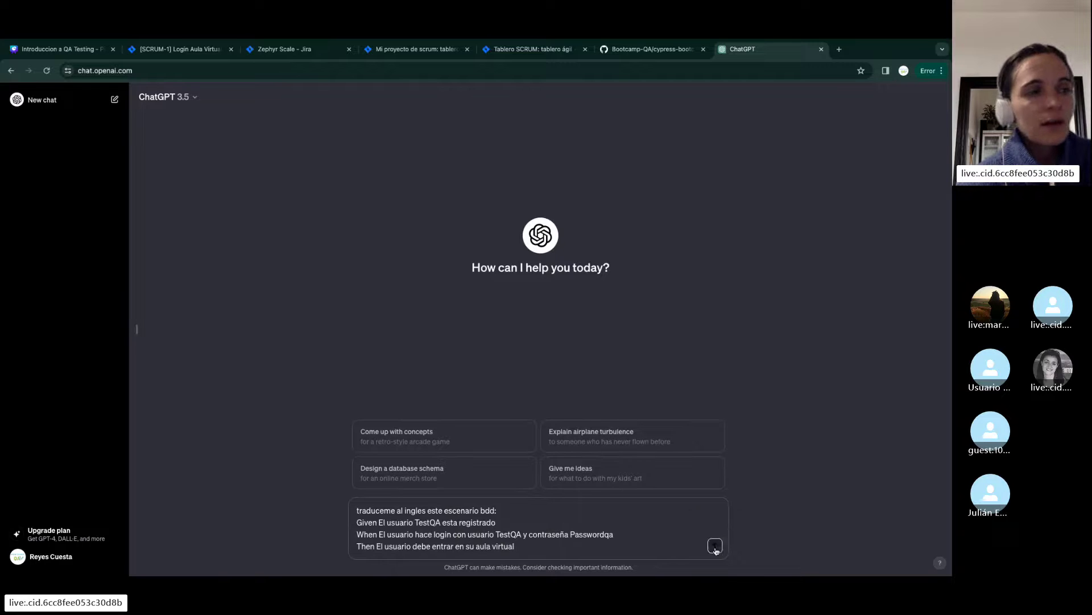
{"action": "left_click", "coordinate": [715, 545]}
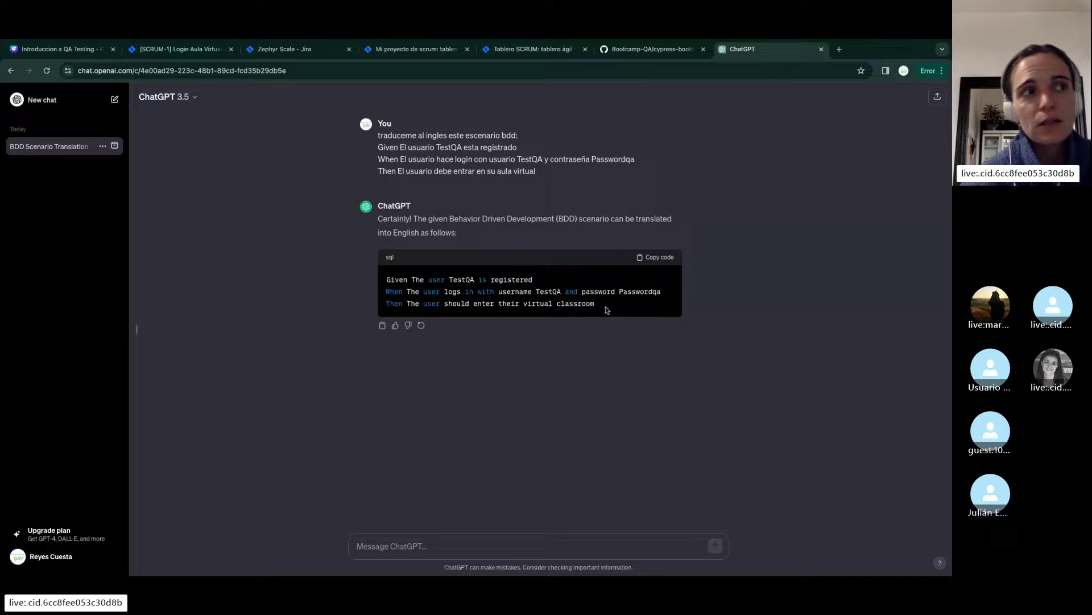
{"action": "left_click_drag", "start_coordinate": [605, 309], "coordinate": [386, 283]}
{"action": "key", "text": "super+c"}
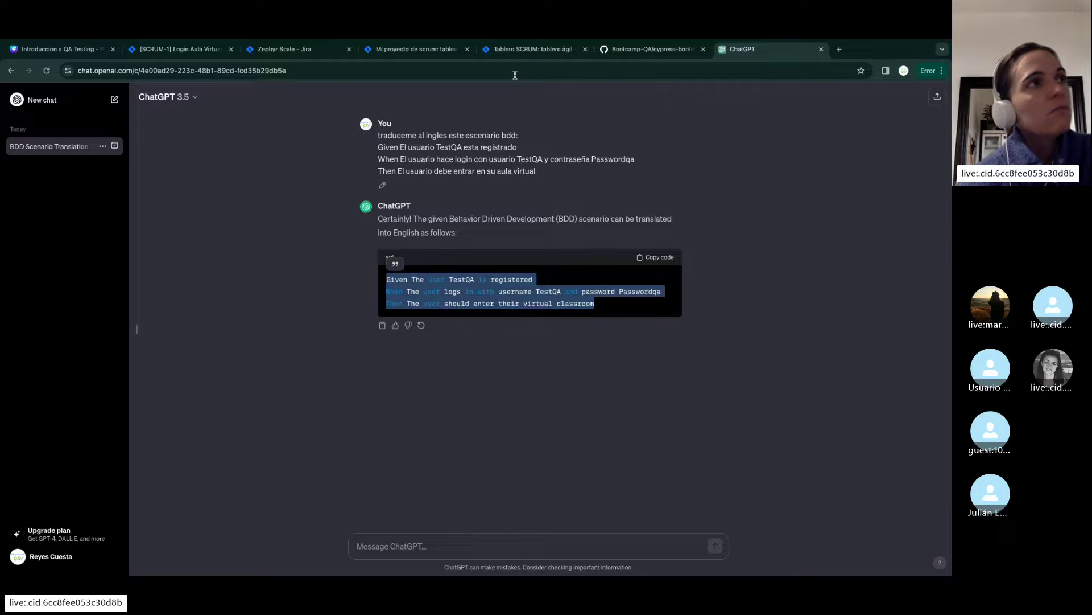
{"action": "left_click", "coordinate": [542, 49]}
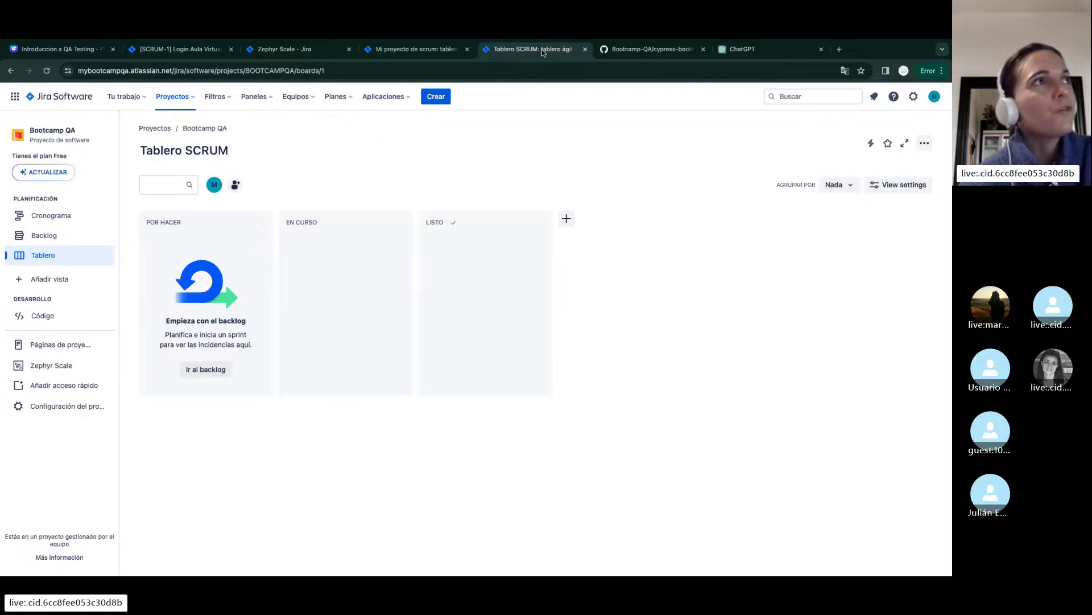
Replace the script with the English version, change 'enter' to 'access' on line 3, and save as SCRUM-T1
{"action": "left_click", "coordinate": [431, 40]}
{"action": "left_click", "coordinate": [295, 54]}
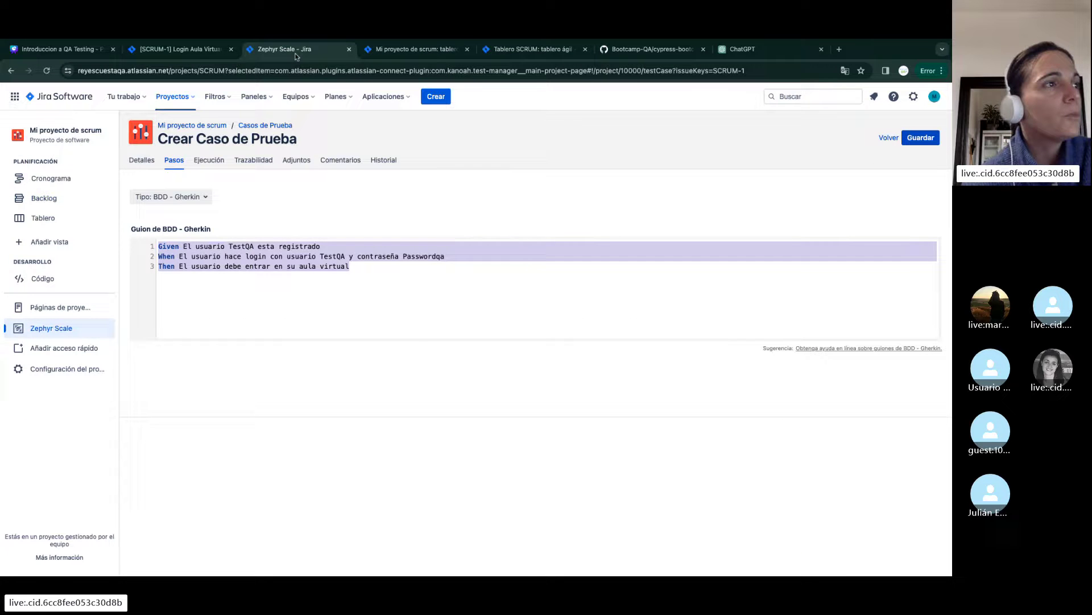
{"action": "key", "text": "super+v"}
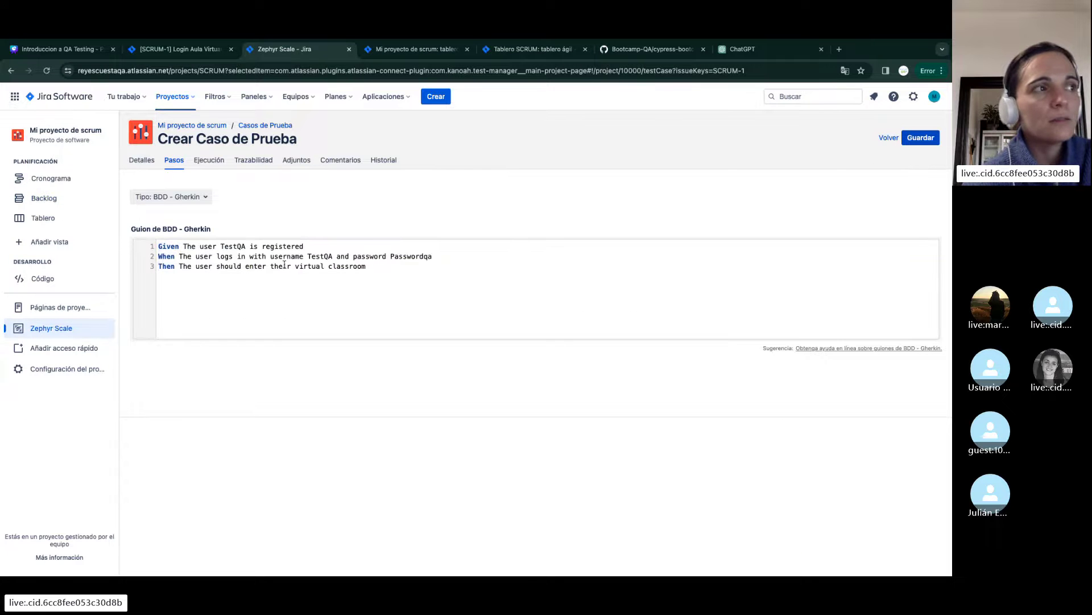
{"action": "double_click", "coordinate": [284, 264]}
{"action": "left_click", "coordinate": [313, 295]}
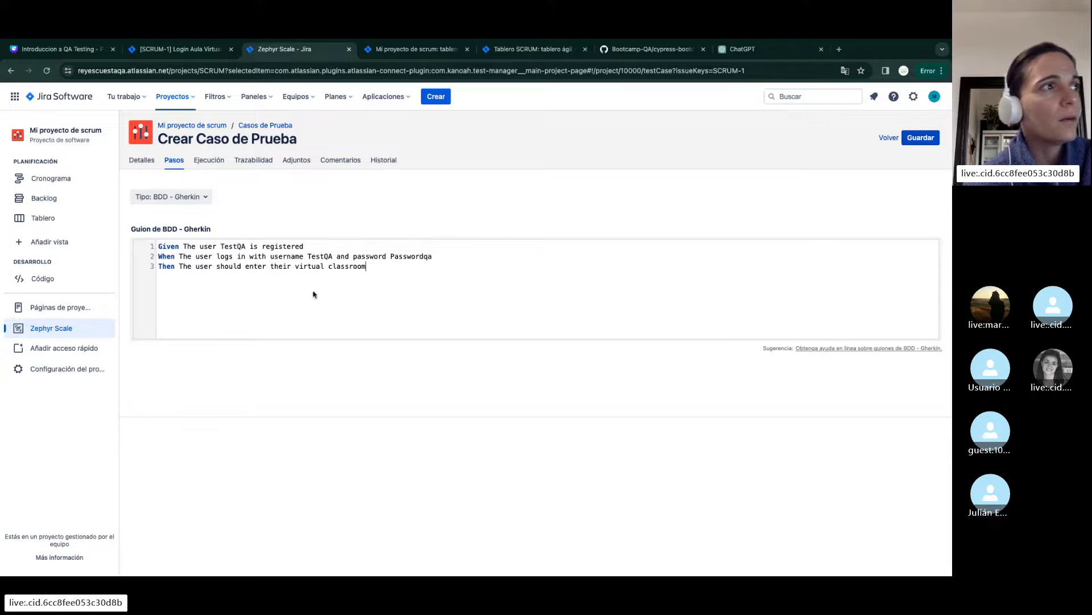
{"action": "left_click", "coordinate": [247, 267]}
{"action": "left_click_drag", "start_coordinate": [301, 263], "coordinate": [265, 267]}
{"action": "type", "text": "access"}
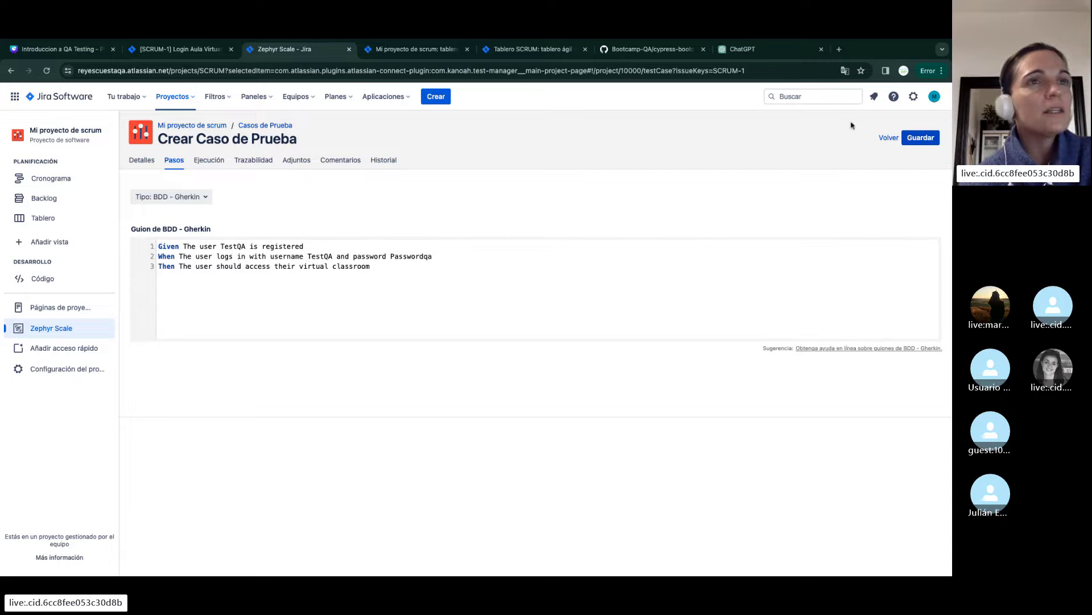
{"action": "left_click", "coordinate": [931, 139]}
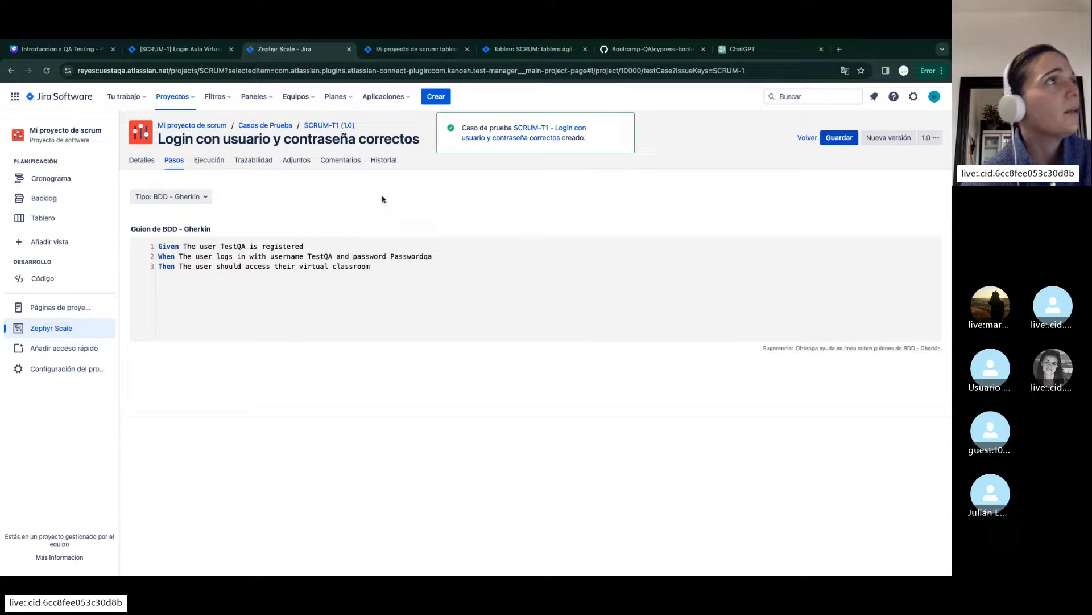
From story SCRUM-1, launch 'Create a new test case' and close the duplicate tab
{"action": "left_click", "coordinate": [181, 50]}
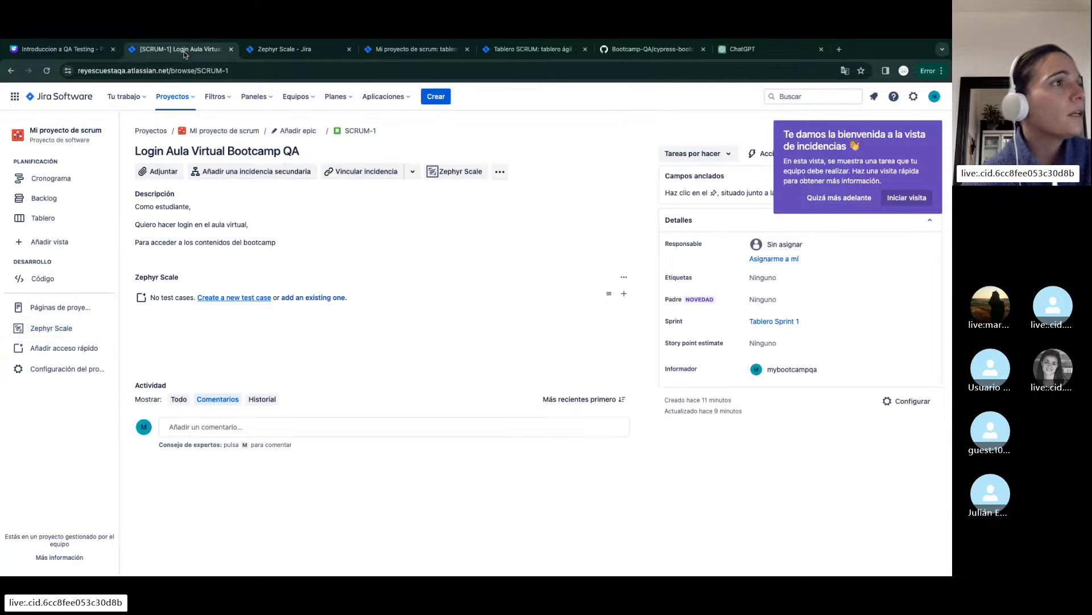
{"action": "left_click", "coordinate": [234, 296]}
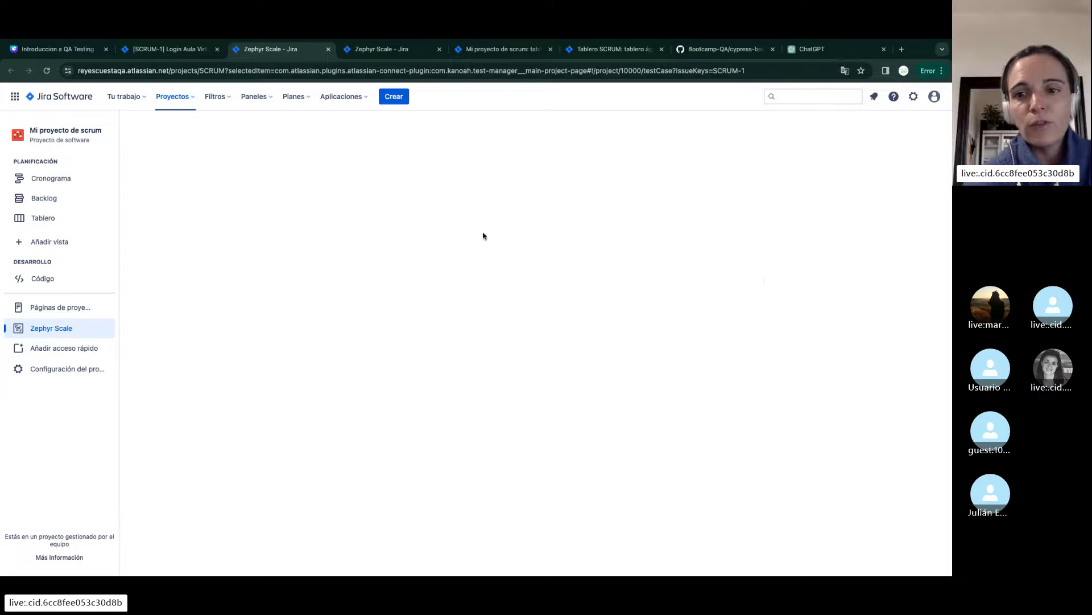
{"action": "left_click", "coordinate": [440, 50]}
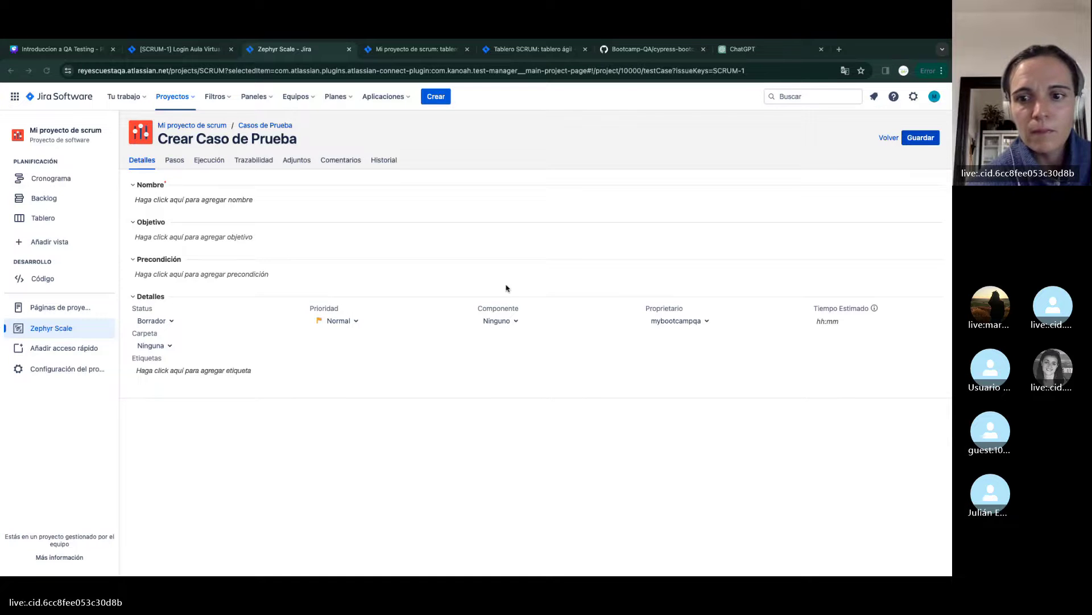
Name the second test case 'Login con usuario registrado y contraseña incorrecta'
{"action": "left_click", "coordinate": [182, 200]}
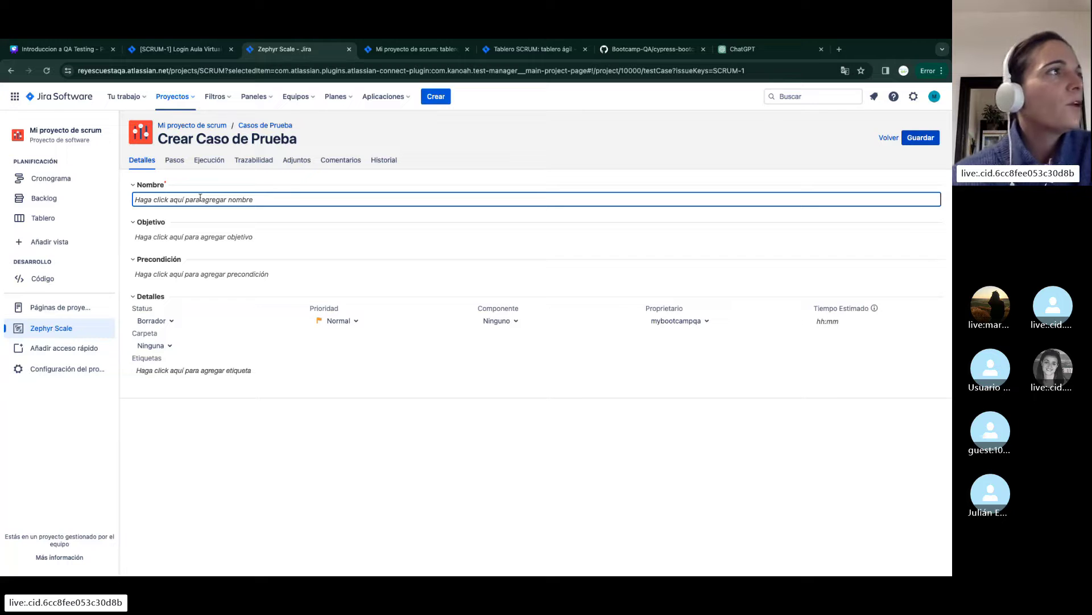
{"action": "type", "text": "Logi"}
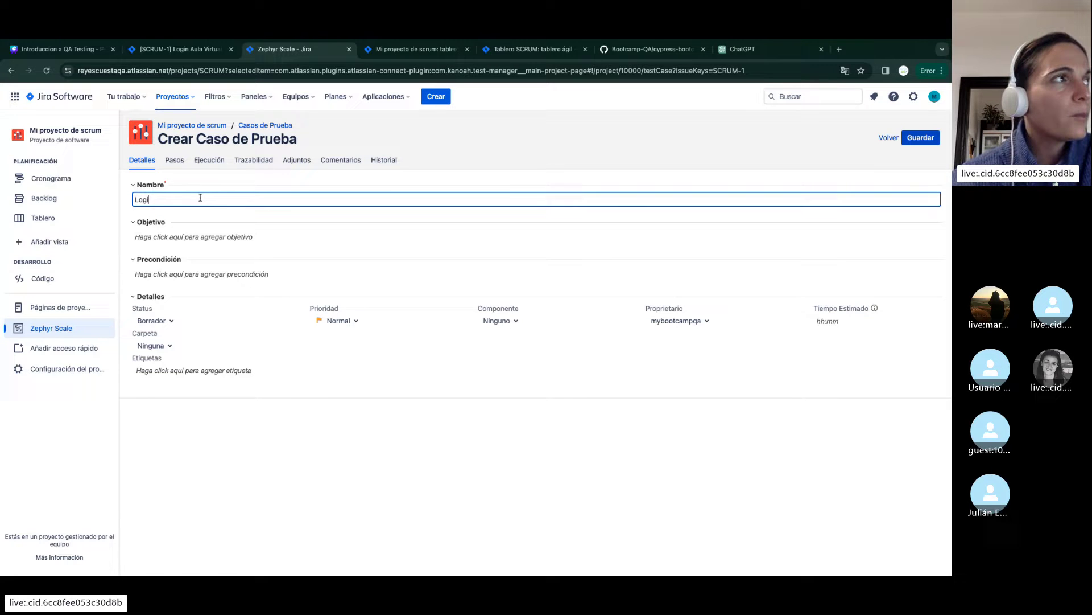
{"action": "type", "text": "n con "}
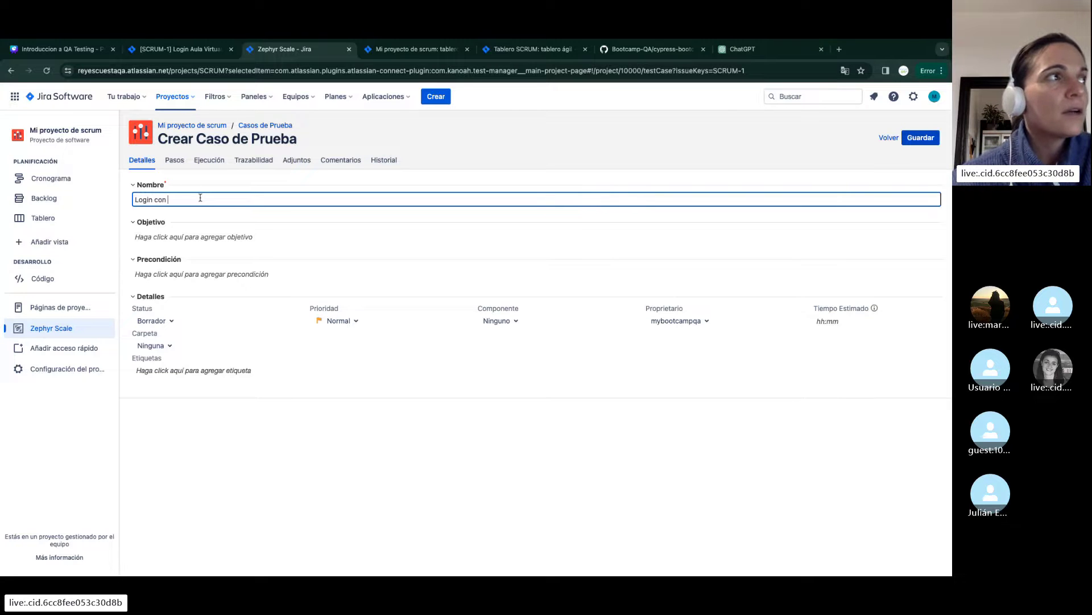
{"action": "type", "text": "usuario registrado y cn"}
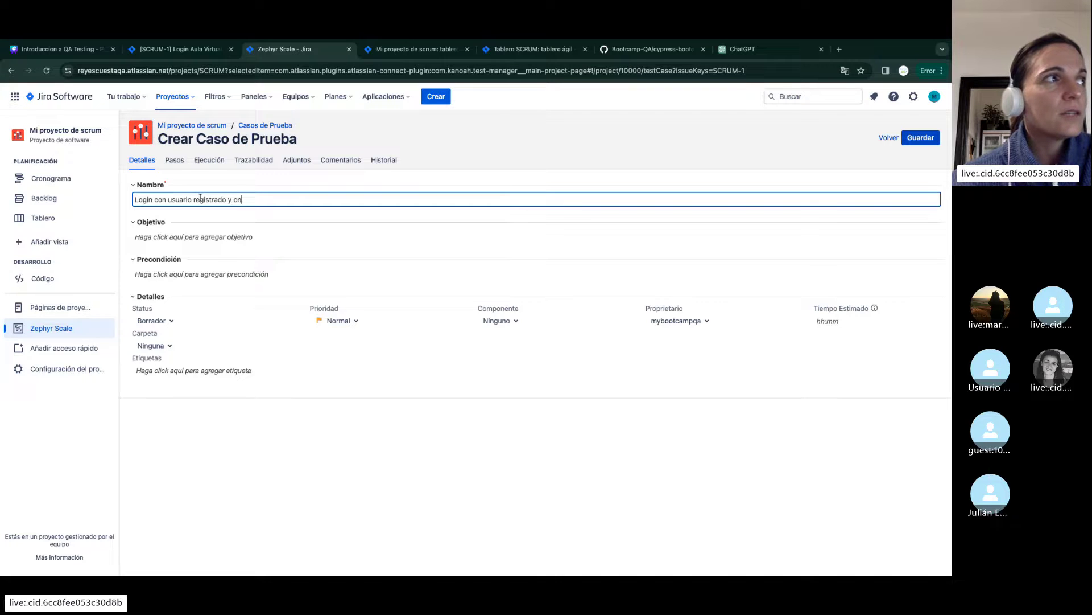
{"action": "key", "text": "BackSpace"}
{"action": "type", "text": "on"}
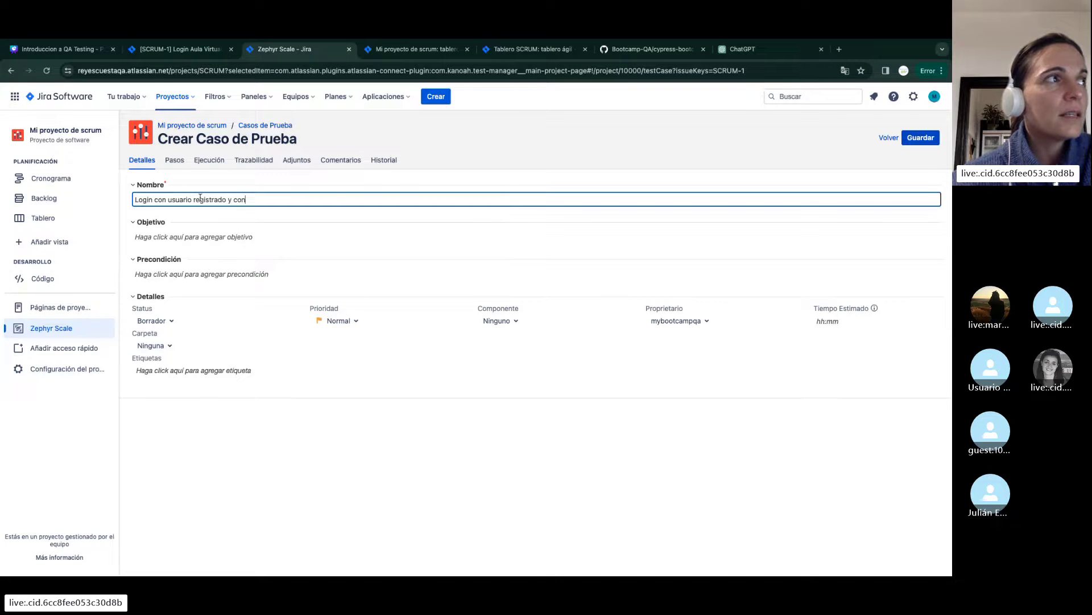
{"action": "type", "text": "traseña incorrecta"}
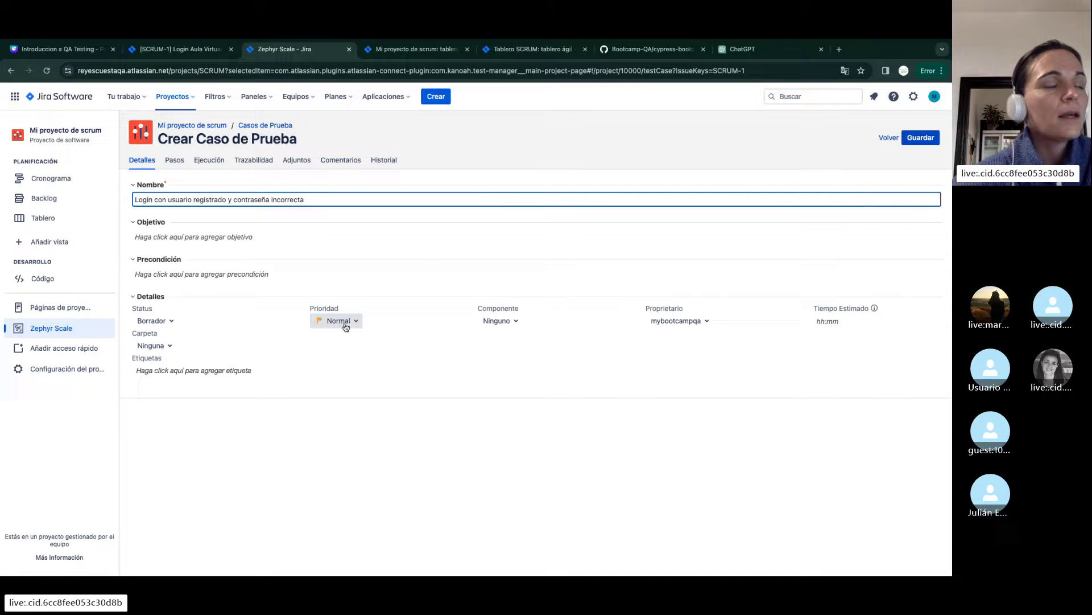
{"action": "left_click", "coordinate": [378, 361]}
Set the priority to Alta and the status to Aprobado
{"action": "left_click", "coordinate": [337, 324]}
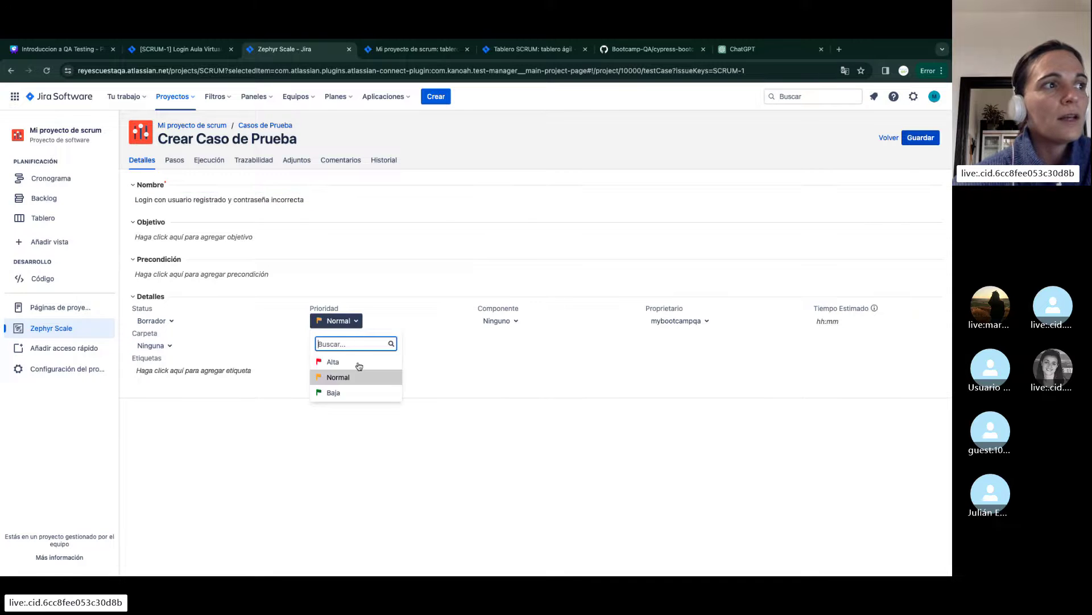
{"action": "left_click", "coordinate": [346, 363]}
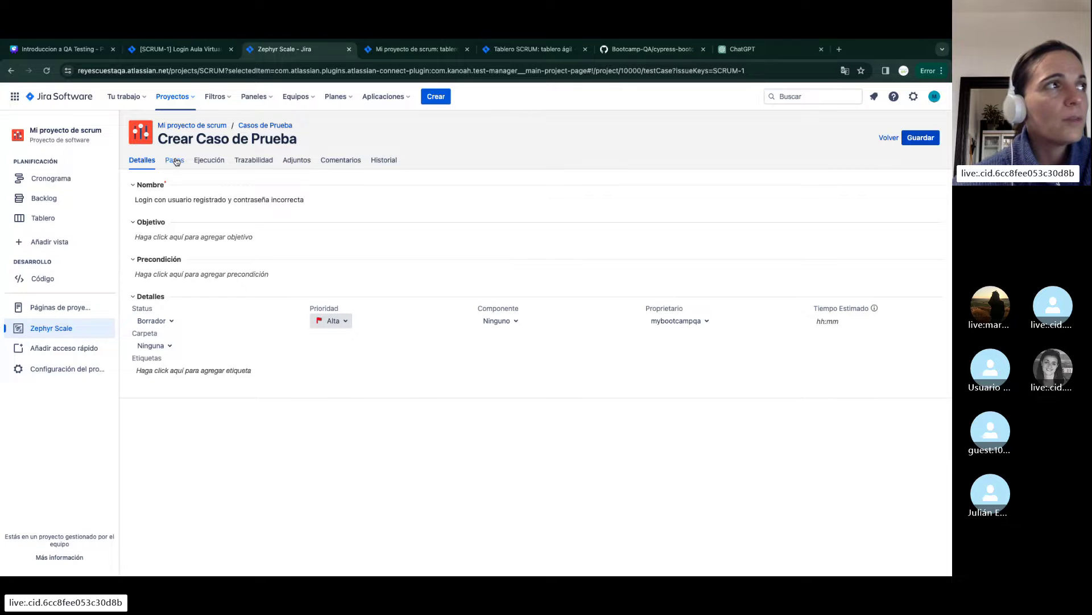
{"action": "left_click", "coordinate": [155, 320]}
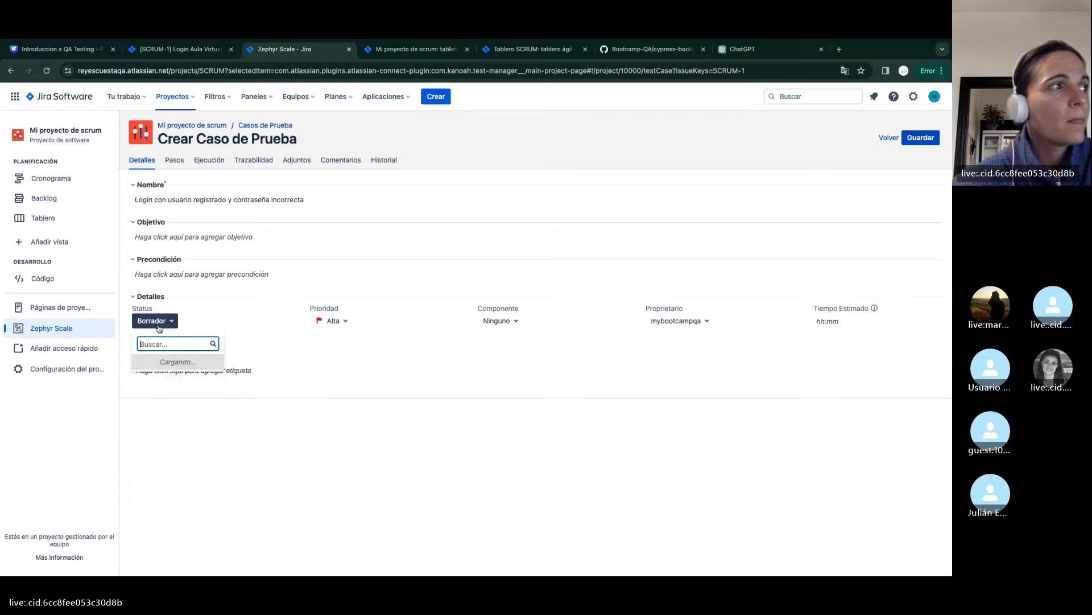
{"action": "left_click", "coordinate": [171, 394]}
{"action": "left_click", "coordinate": [174, 161]}
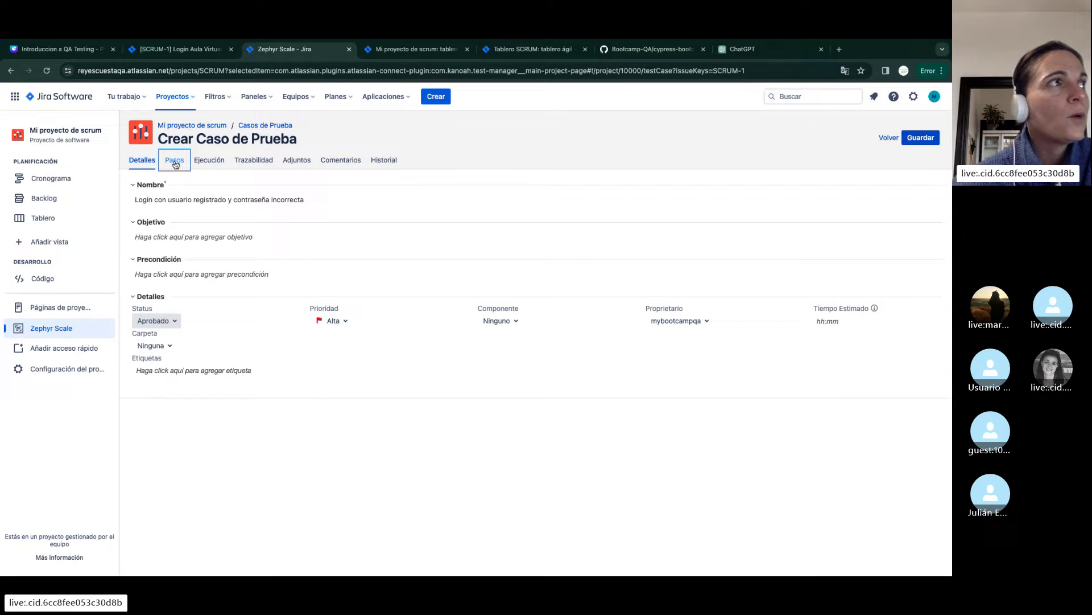
{"action": "left_click", "coordinate": [189, 262]}
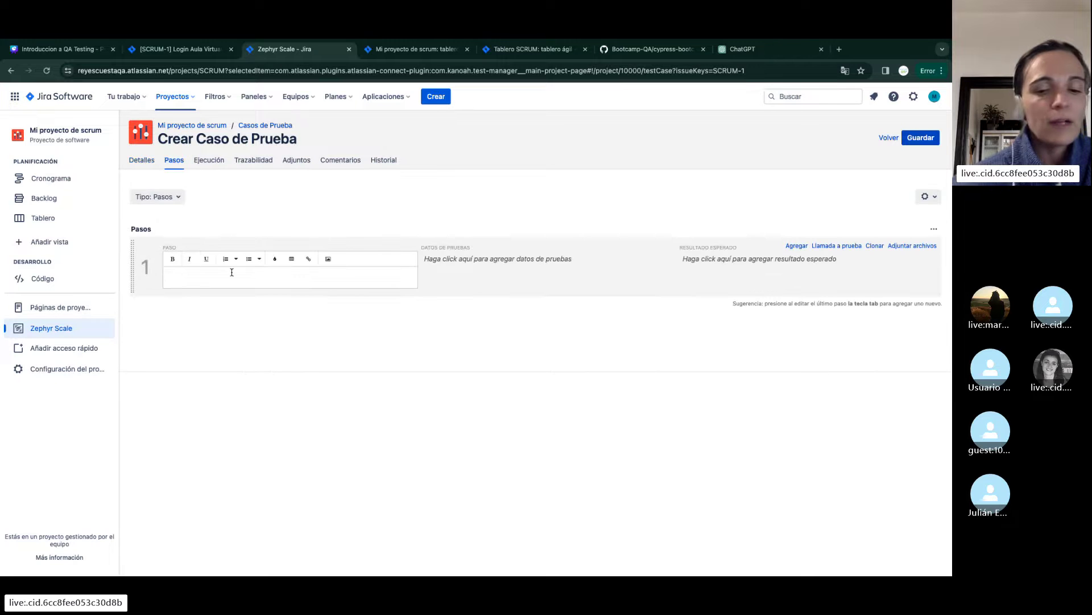
Write step 1's Given line stating that user TestQA is registered
{"action": "type", "text": "Given"}
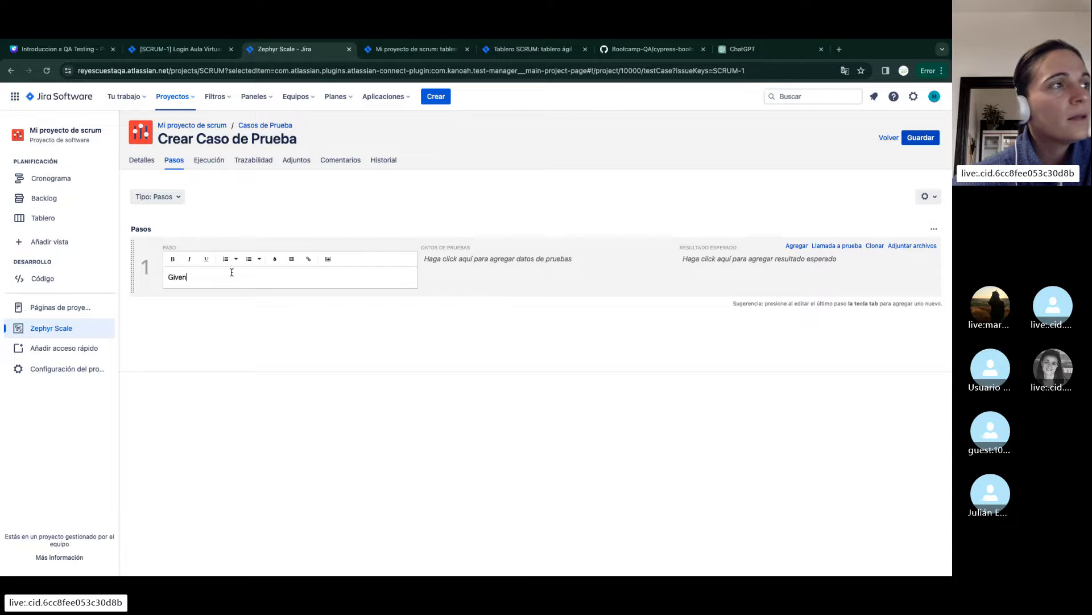
{"action": "type", "text": " el usuario es"}
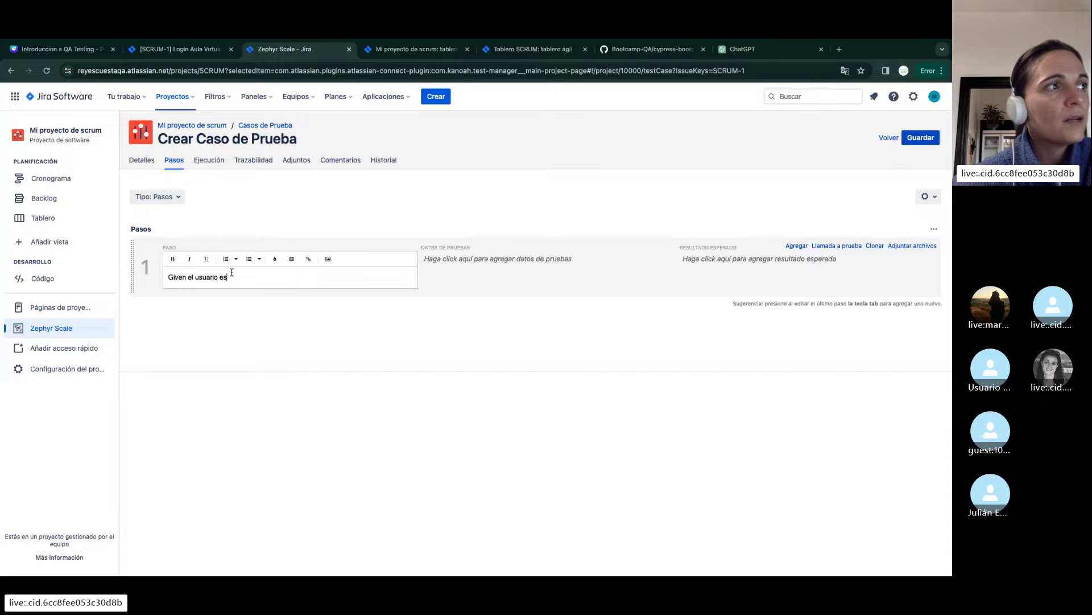
{"action": "type", "text": "tá registr"}
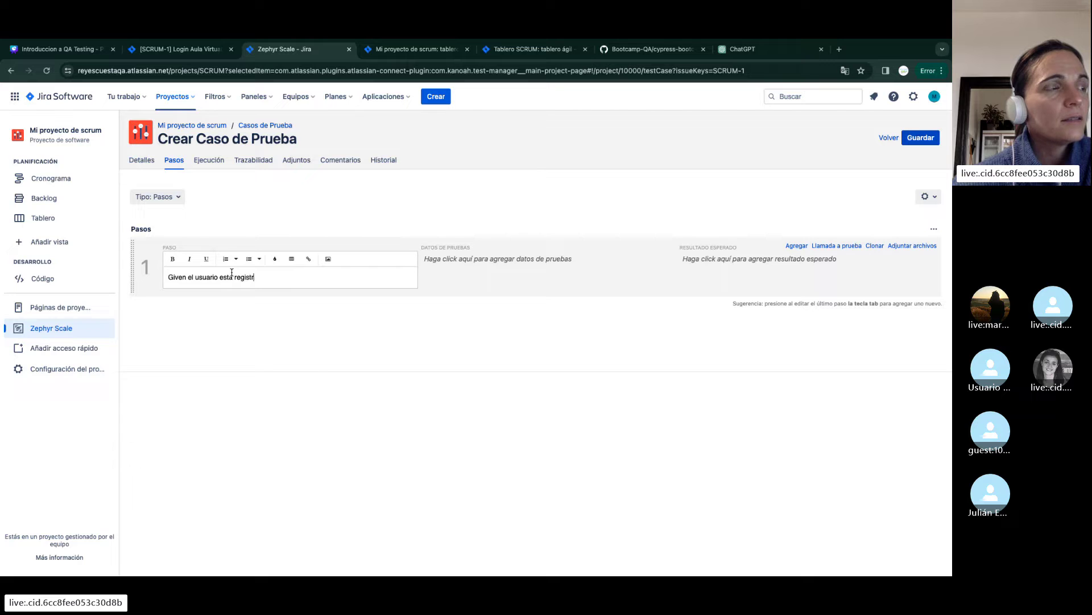
{"action": "type", "text": "ado"}
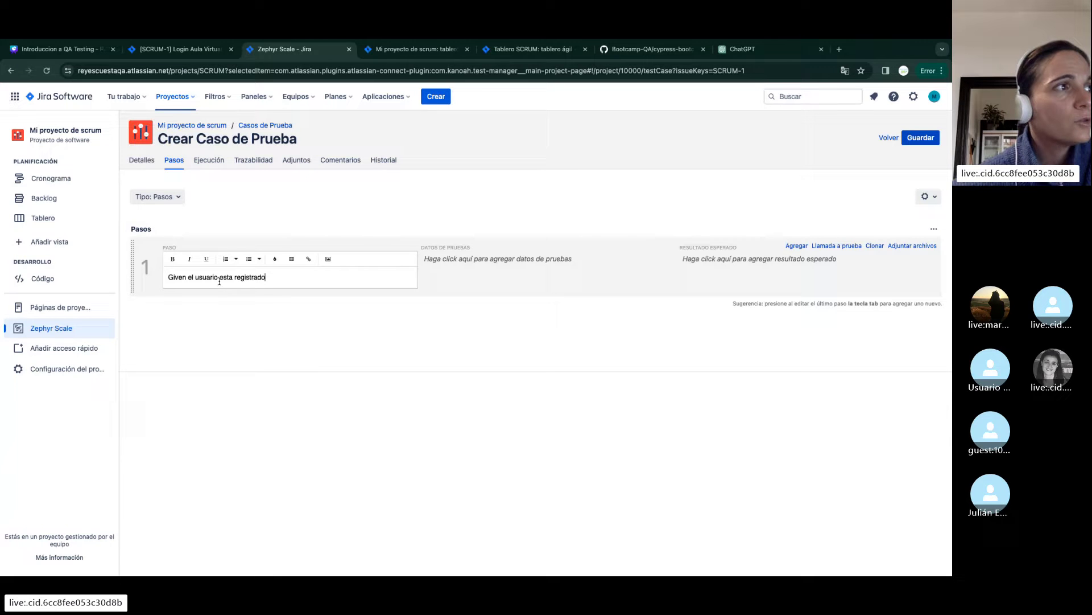
{"action": "type", "text": "Testo"}
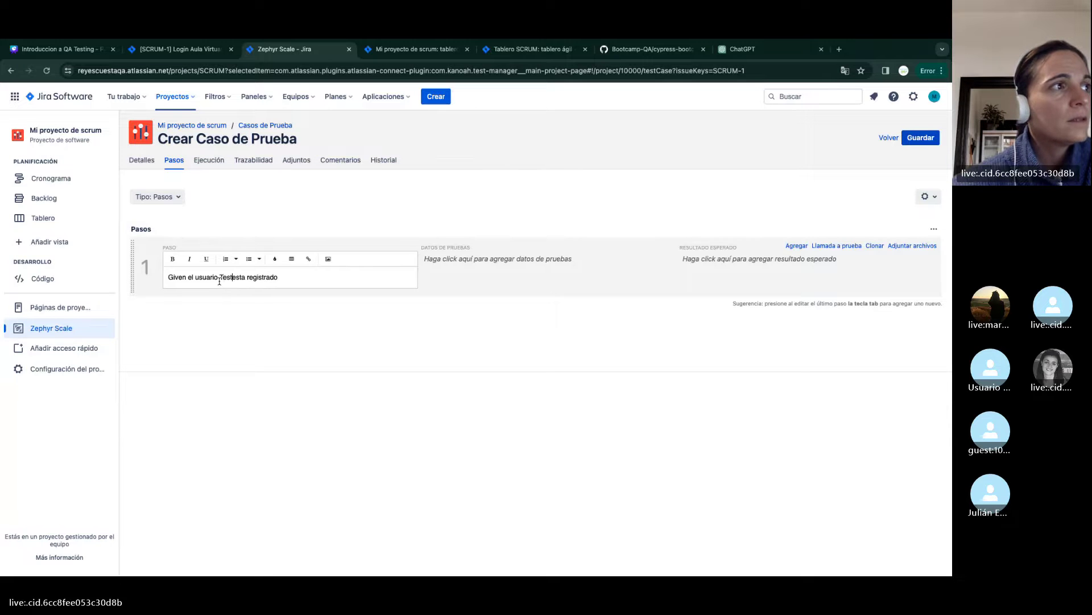
{"action": "key", "text": "BackSpace"}
{"action": "type", "text": "QA"}
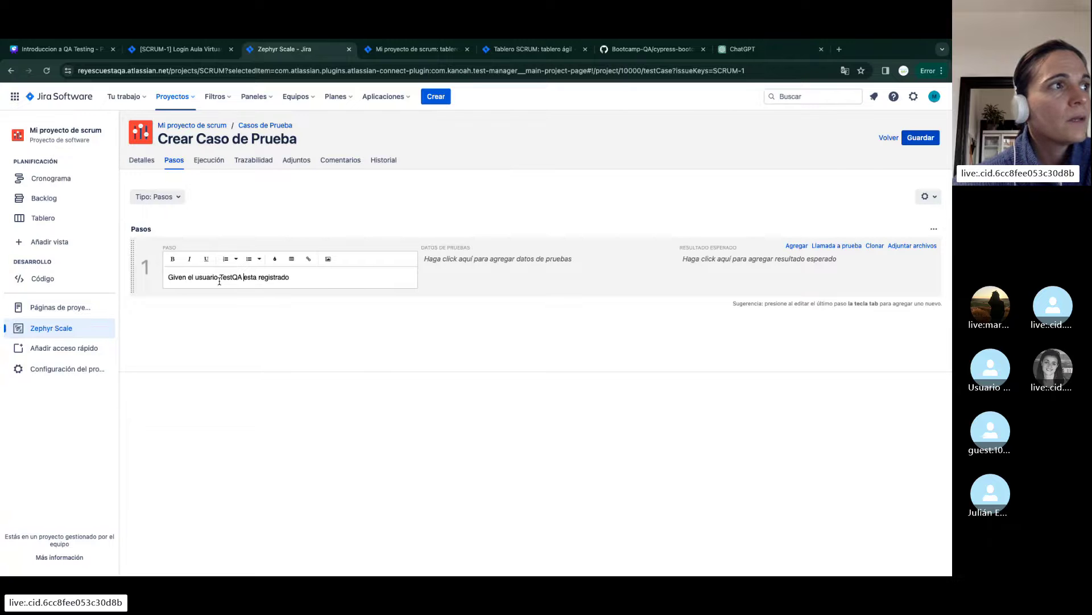
Add the When line (TestQA logs in with contraseña incorrecta) and Then line 'el usuario debe ver un mensaje de error'
{"action": "left_click", "coordinate": [305, 286]}
{"action": "key", "text": "Return"}
{"action": "type", "text": "W"}
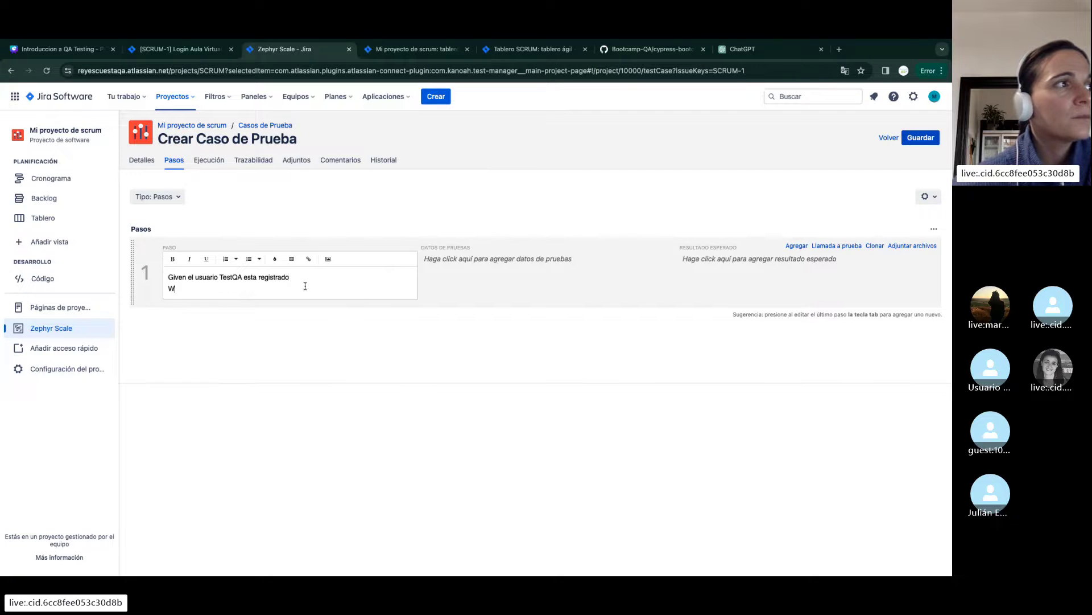
{"action": "type", "text": "hen a"}
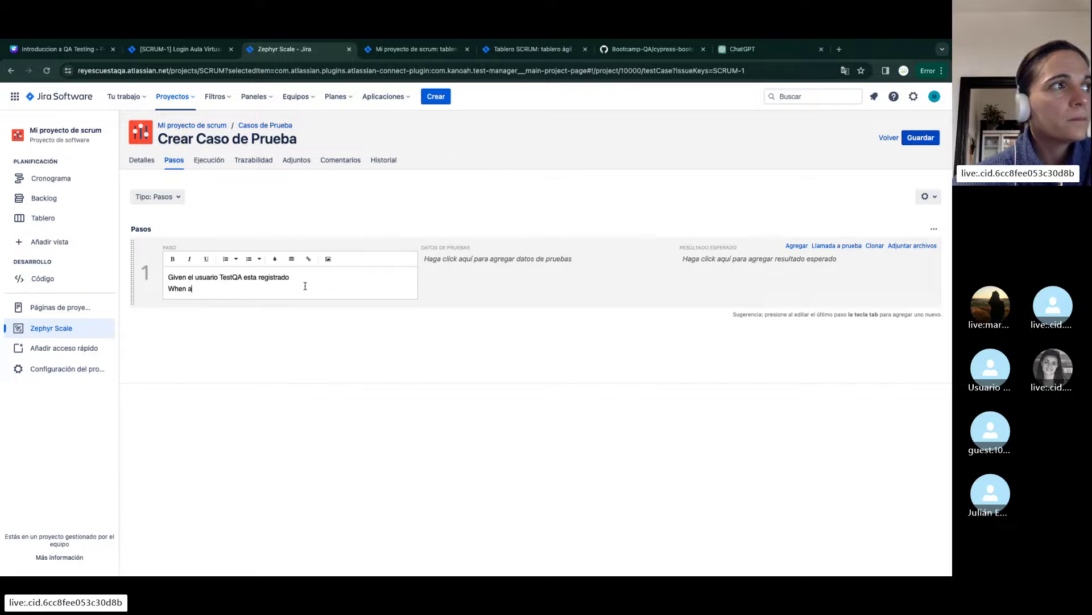
{"action": "type", "text": "ccede"}
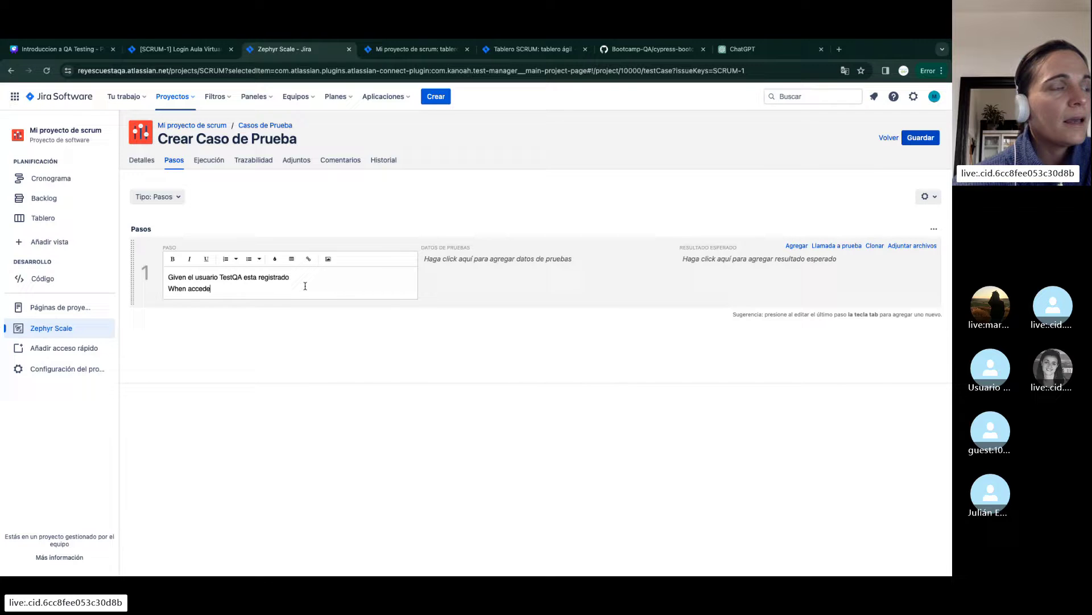
{"action": "key", "text": "BackSpace"}
{"action": "key", "text": "BackSpace"}
{"action": "key", "text": "BackSpace"}
{"action": "key", "text": "BackSpace"}
{"action": "key", "text": "BackSpace"}
{"action": "key", "text": "BackSpace"}
{"action": "key", "text": "BackSpace"}
{"action": "type", "text": "hen "}
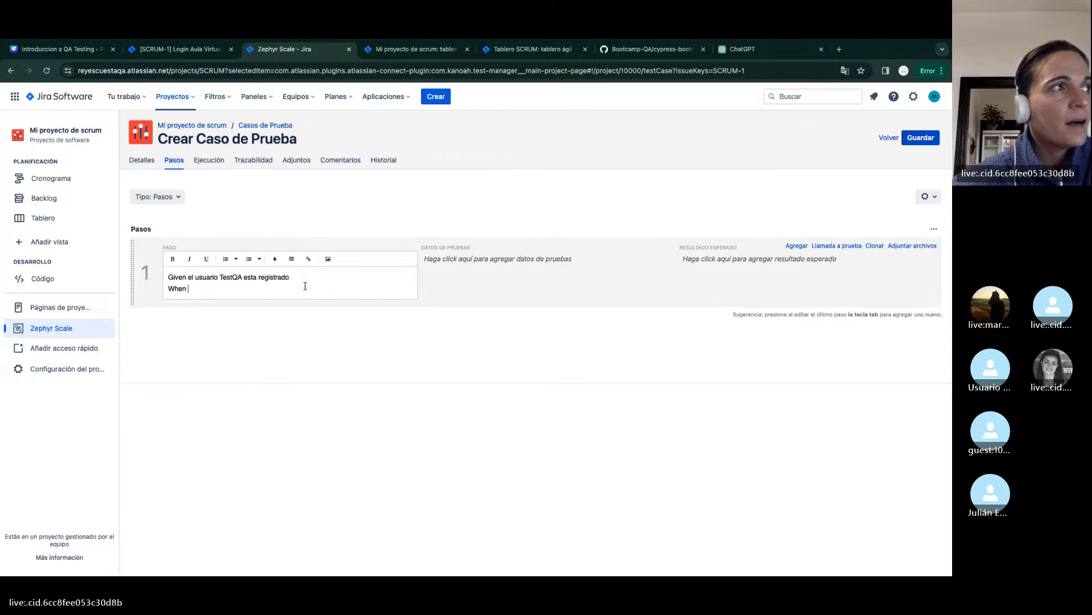
{"action": "type", "text": "hace login con usuario "}
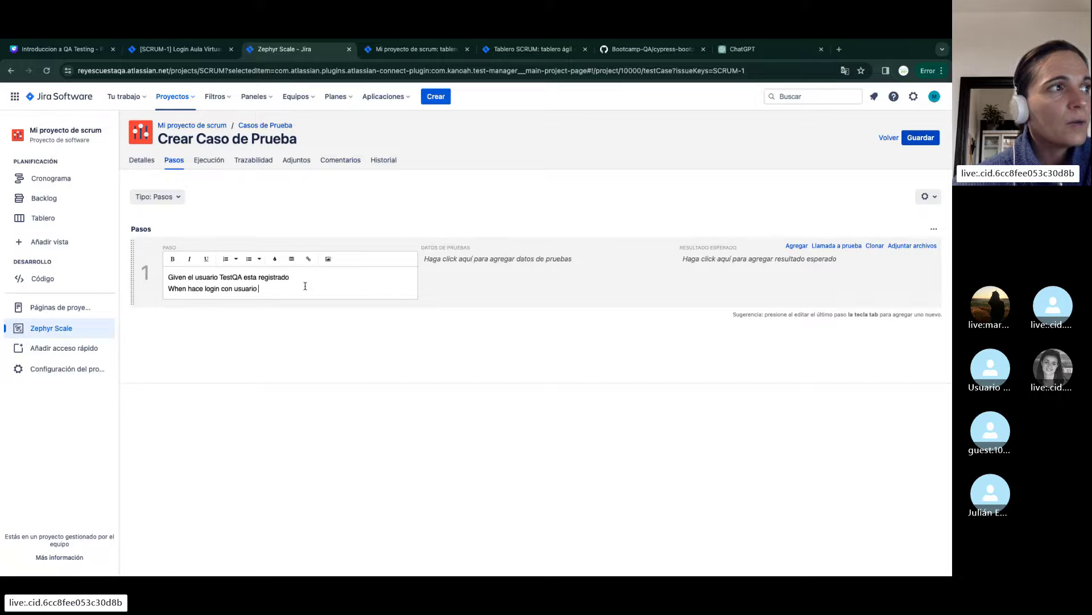
{"action": "type", "text": "te"}
{"action": "key", "text": "BackSpace"}
{"action": "key", "text": "BackSpace"}
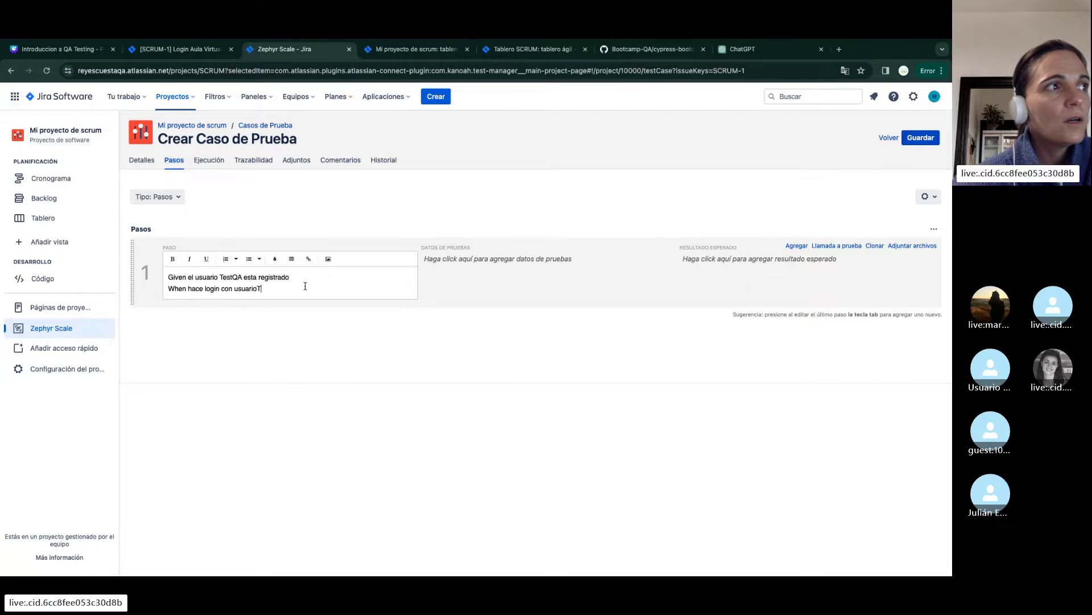
{"action": "type", "text": "TestQA y"}
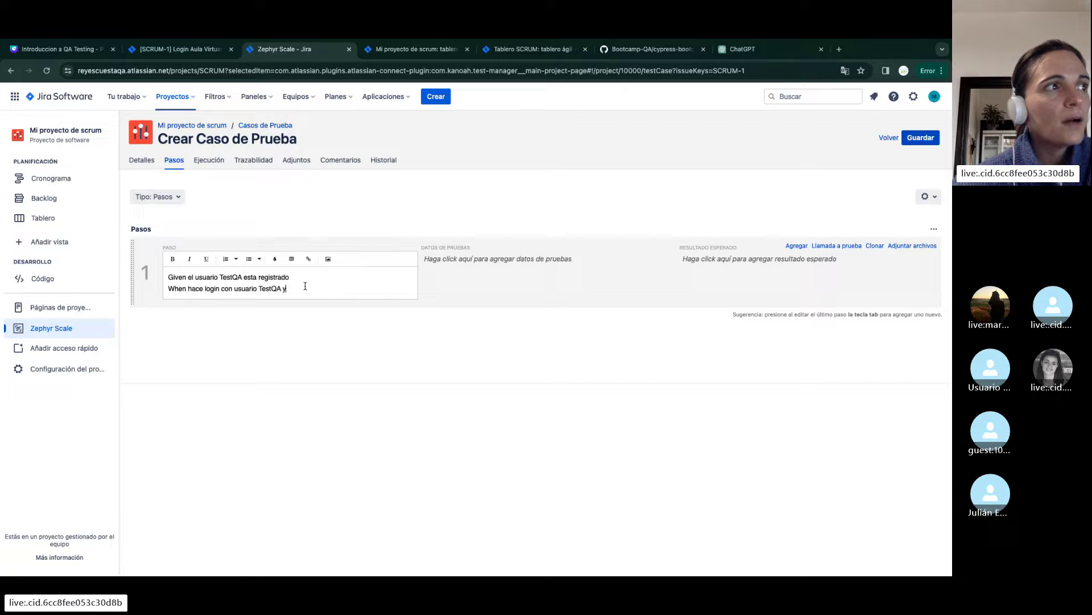
{"action": "type", "text": " contraseña "}
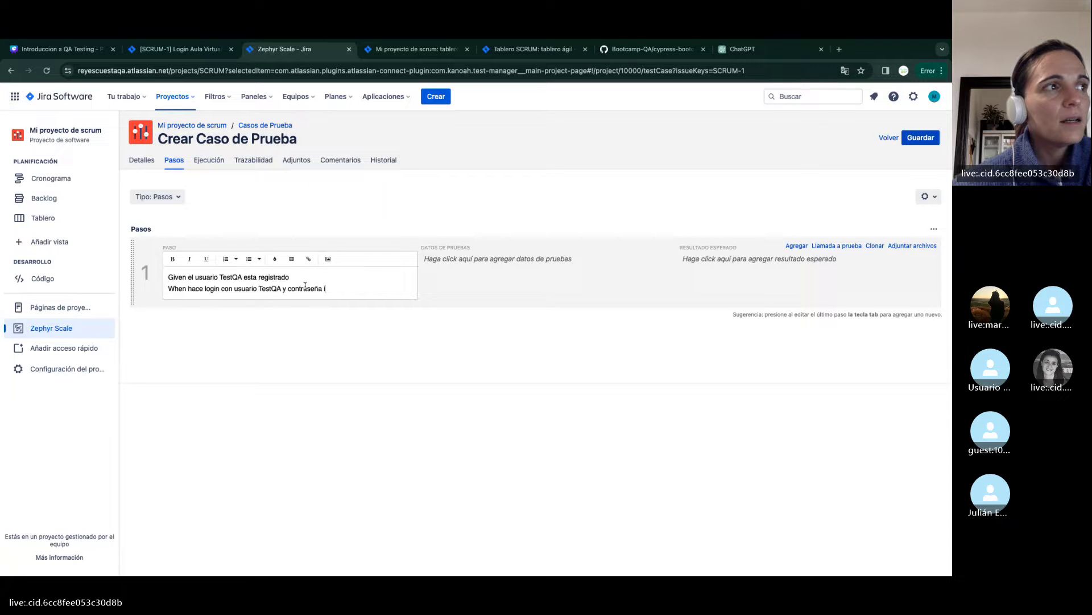
{"action": "type", "text": "incorrecta"}
{"action": "key", "text": "Return"}
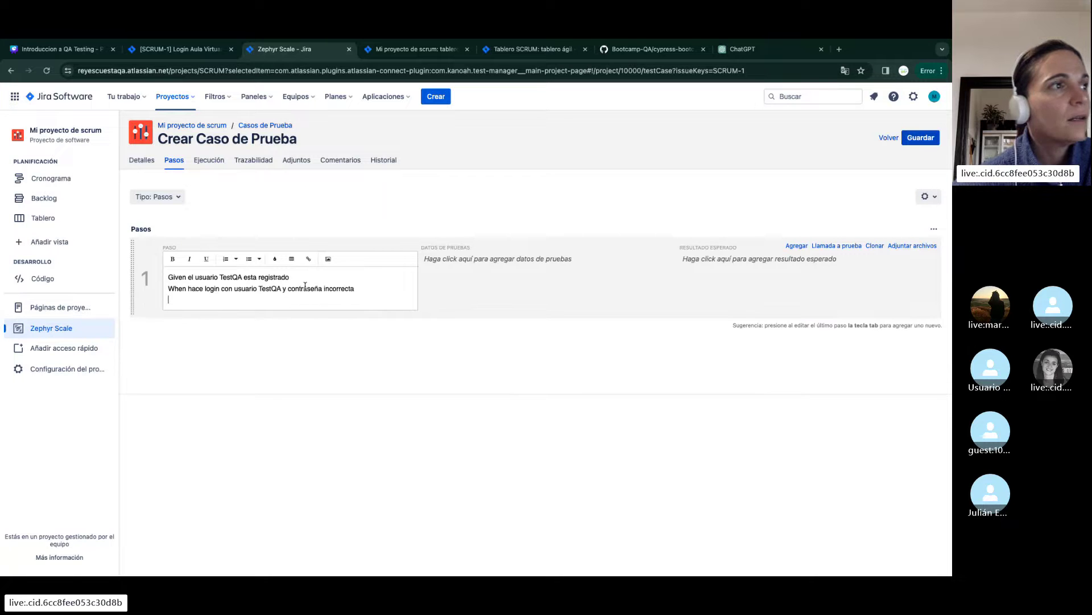
{"action": "type", "text": "Then"}
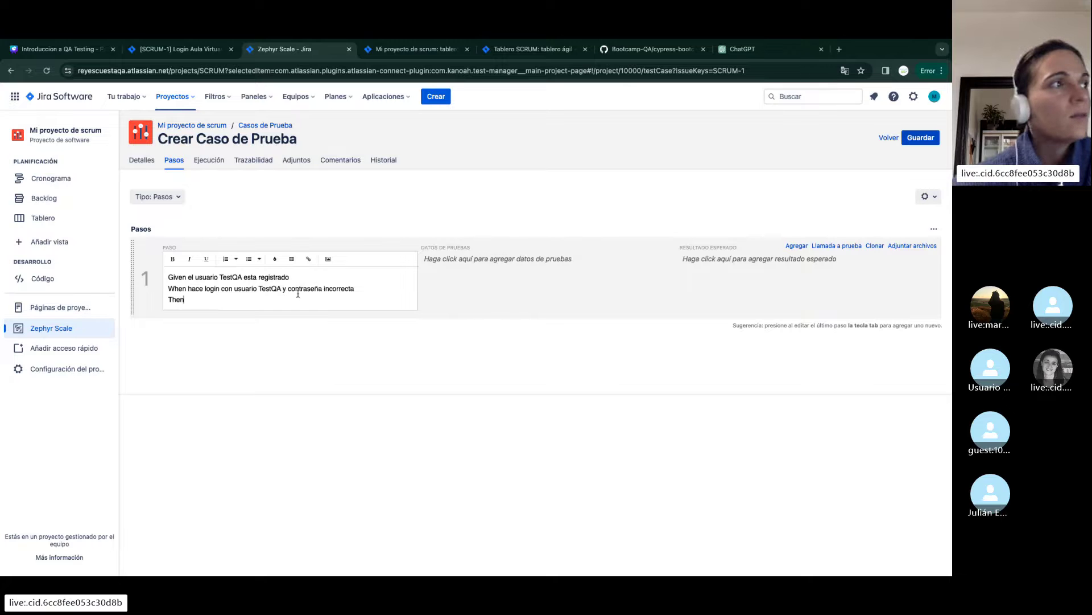
{"action": "type", "text": " el usuario "}
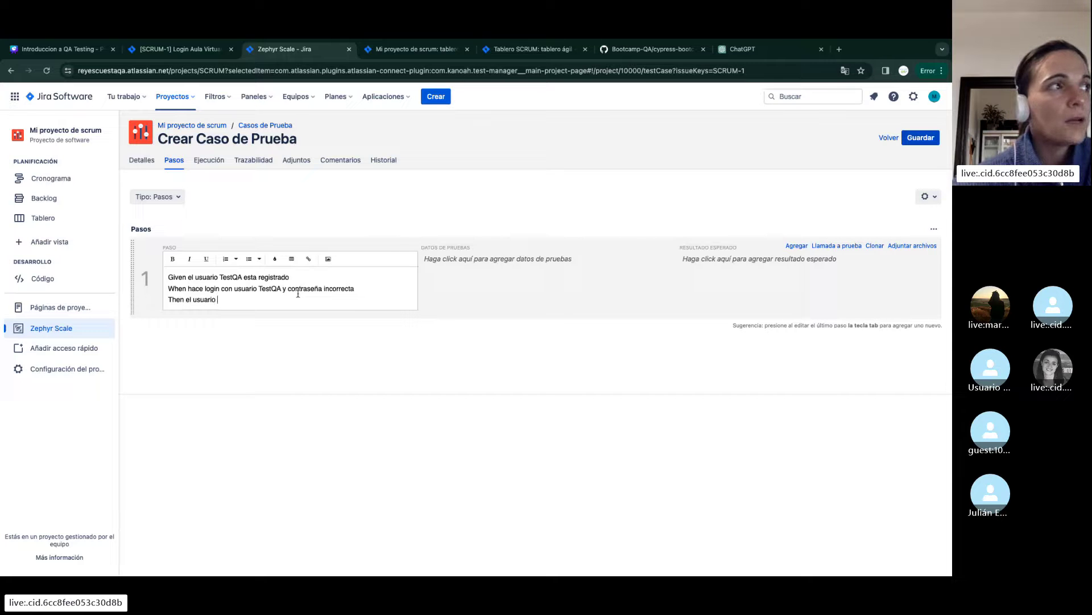
{"action": "type", "text": "debe ver un mensaje de error"}
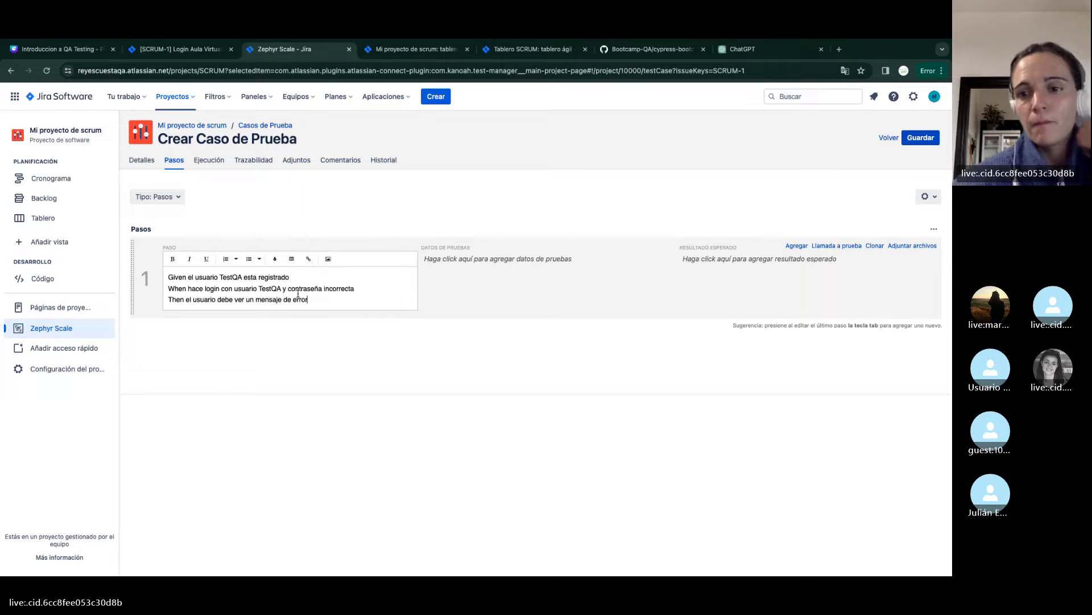
Save the test case as SCRUM-T2, return to SCRUM-1, and start another new test case
{"action": "left_click", "coordinate": [929, 137]}
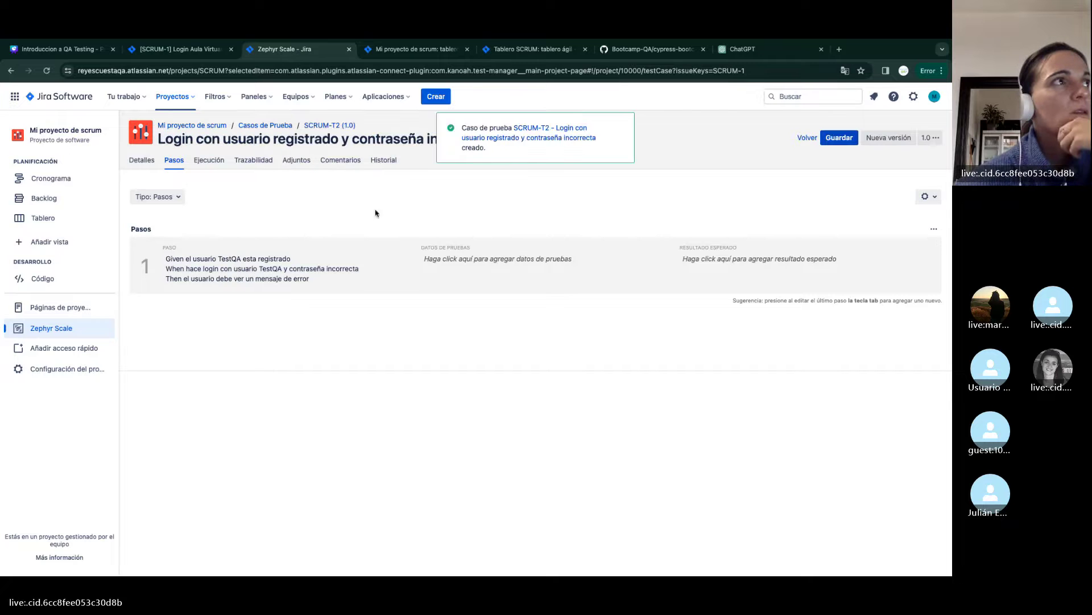
{"action": "left_click", "coordinate": [176, 54]}
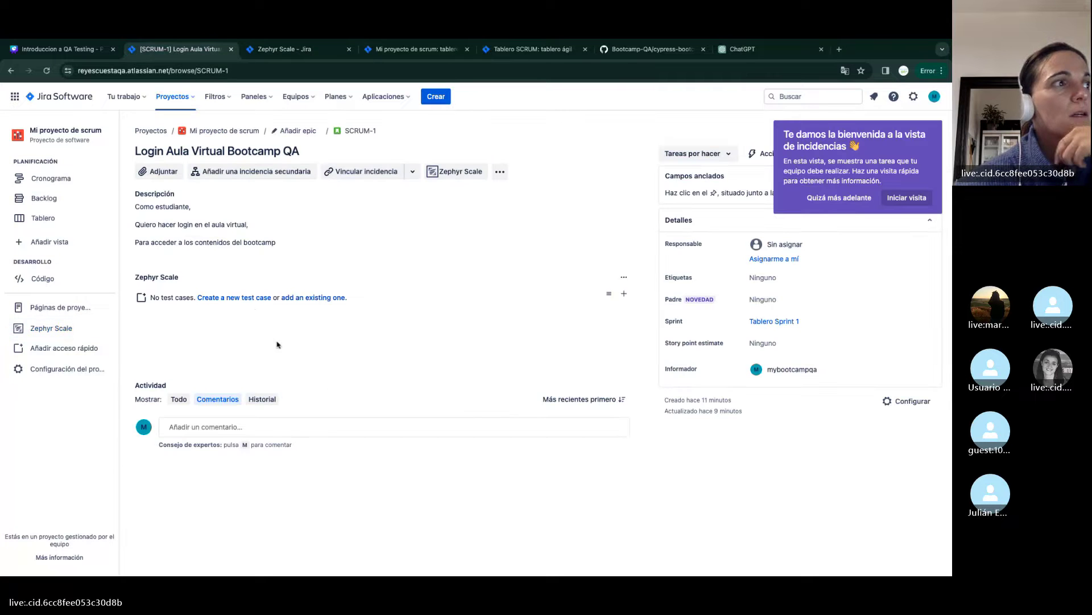
{"action": "left_click", "coordinate": [239, 298]}
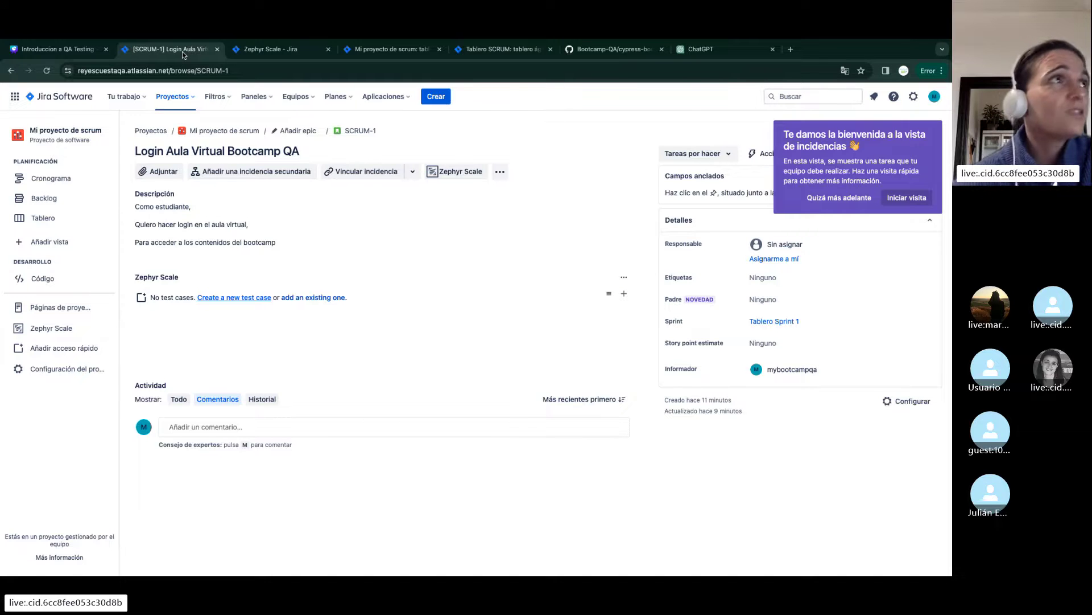
Name the third test case 'Login con usuario no registrado' and give it priority Alta
{"action": "left_click", "coordinate": [259, 50]}
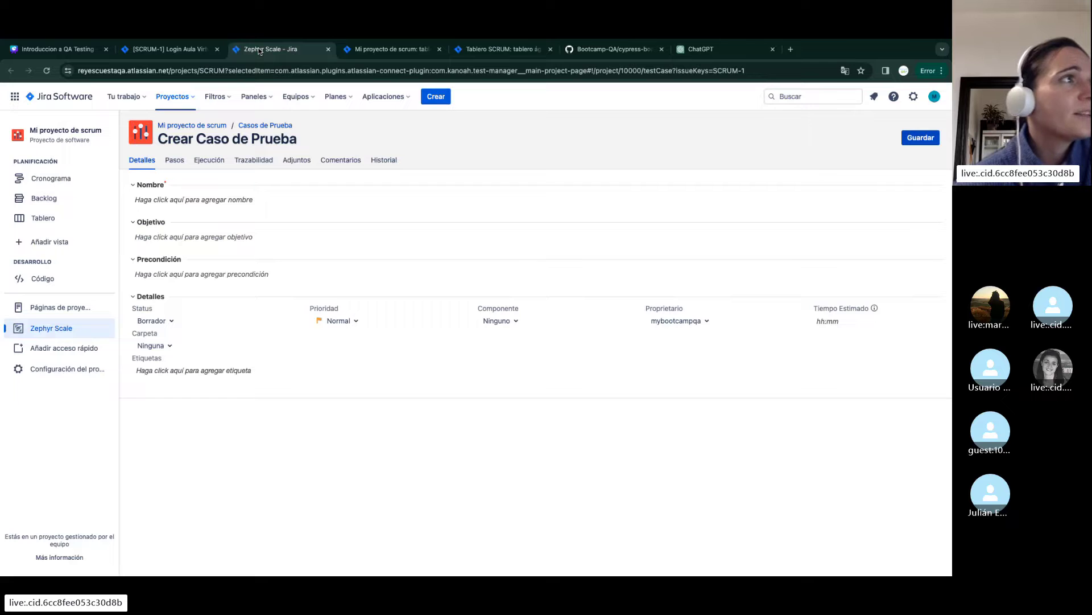
{"action": "left_click", "coordinate": [239, 205]}
{"action": "type", "text": "Login"}
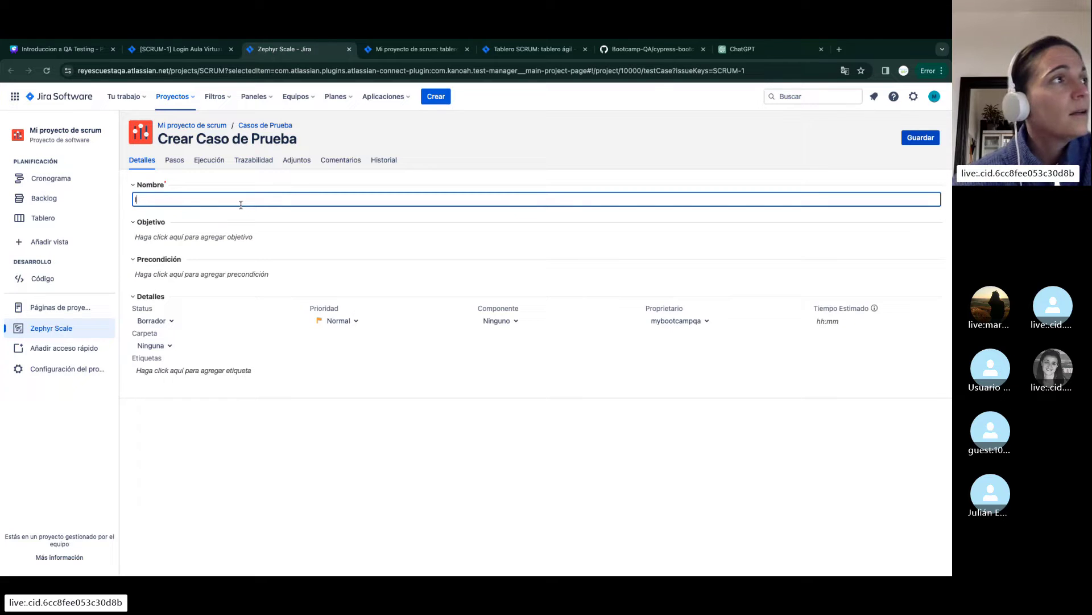
{"action": "type", "text": " c"}
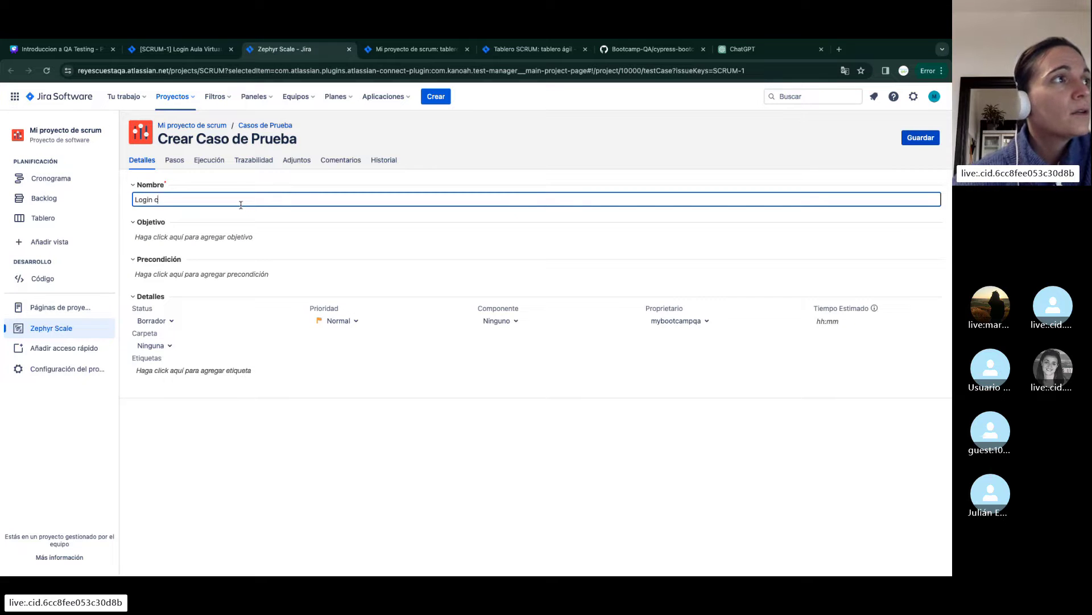
{"action": "type", "text": "on usuario no registrad"}
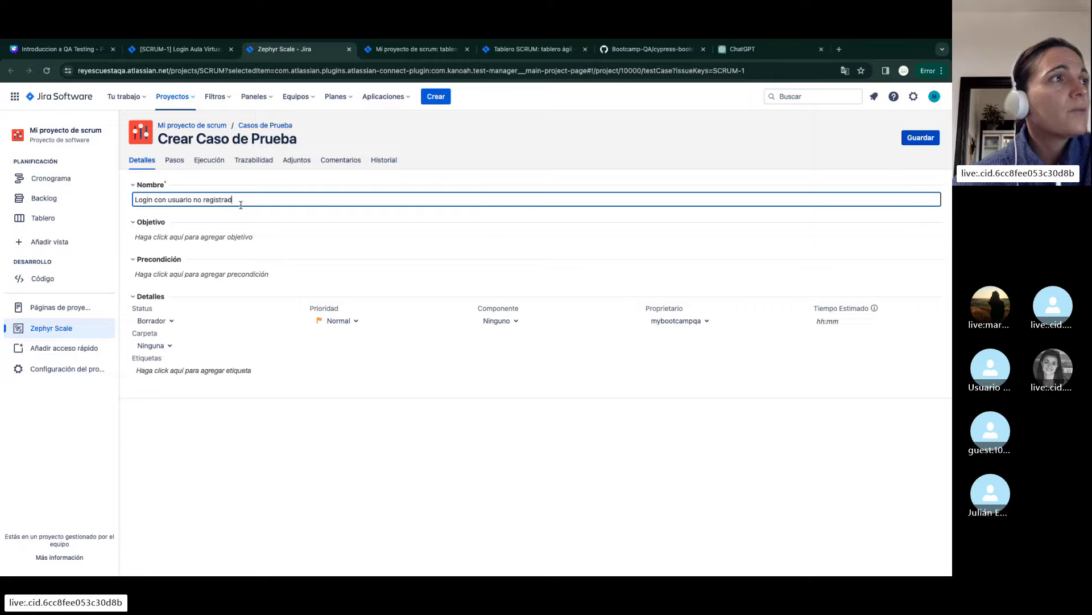
{"action": "type", "text": "o"}
{"action": "left_click", "coordinate": [351, 336]}
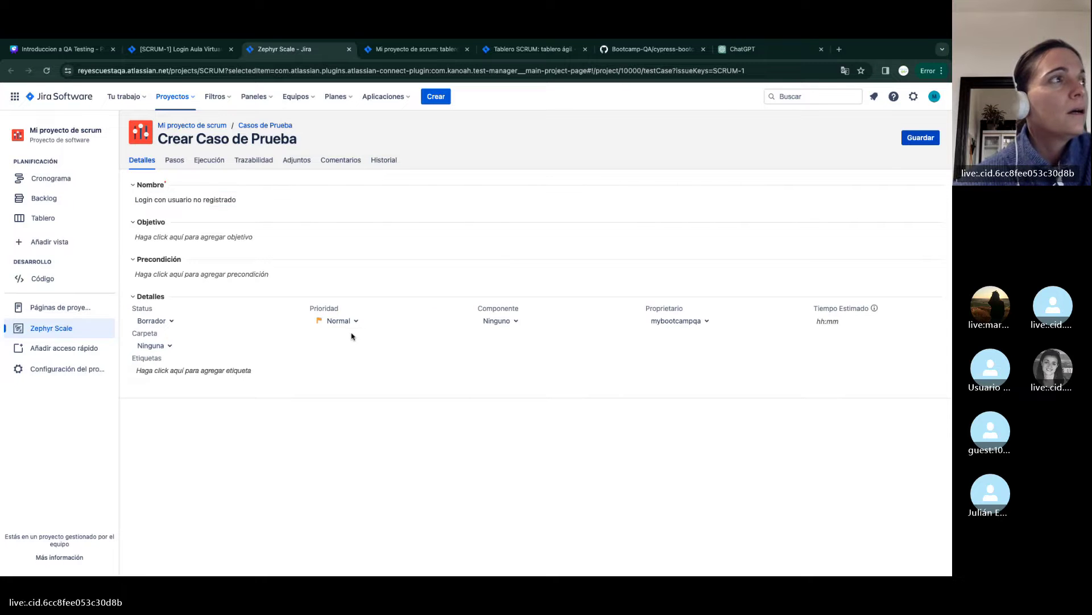
{"action": "left_click", "coordinate": [338, 322]}
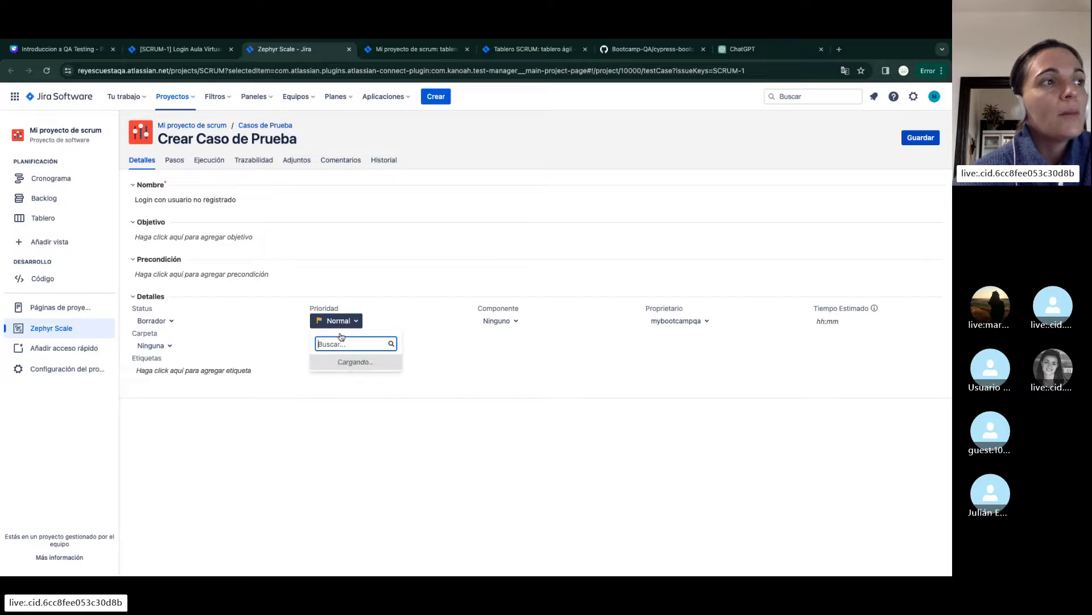
{"action": "left_click", "coordinate": [341, 365]}
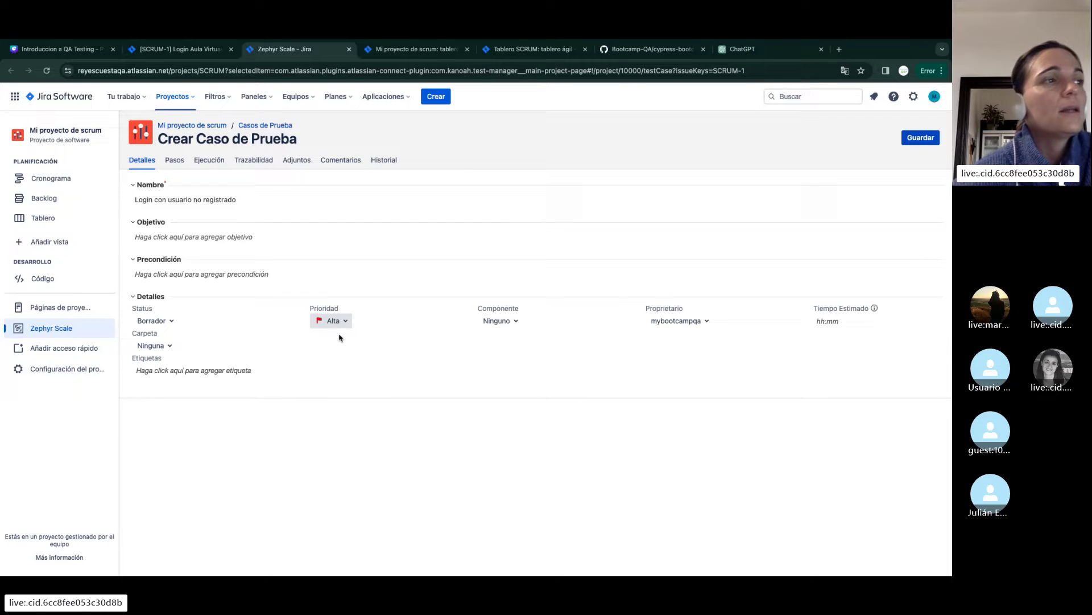
{"action": "left_click", "coordinate": [174, 162]}
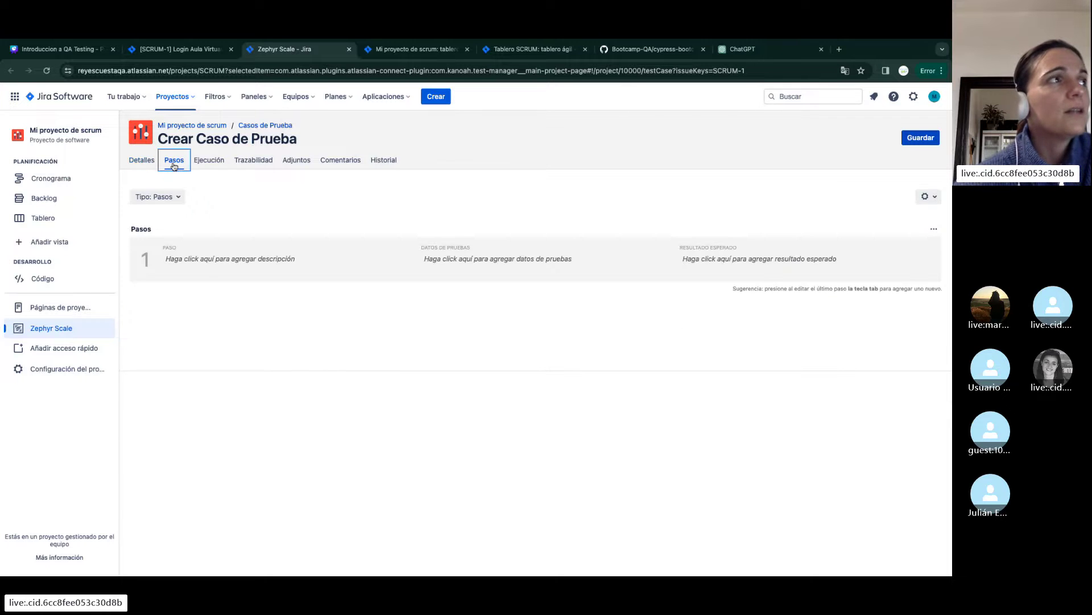
Switch the script type to BDD - Gherkin and write Given/When/Then lines for an unregistered user's login
{"action": "left_click", "coordinate": [169, 197]}
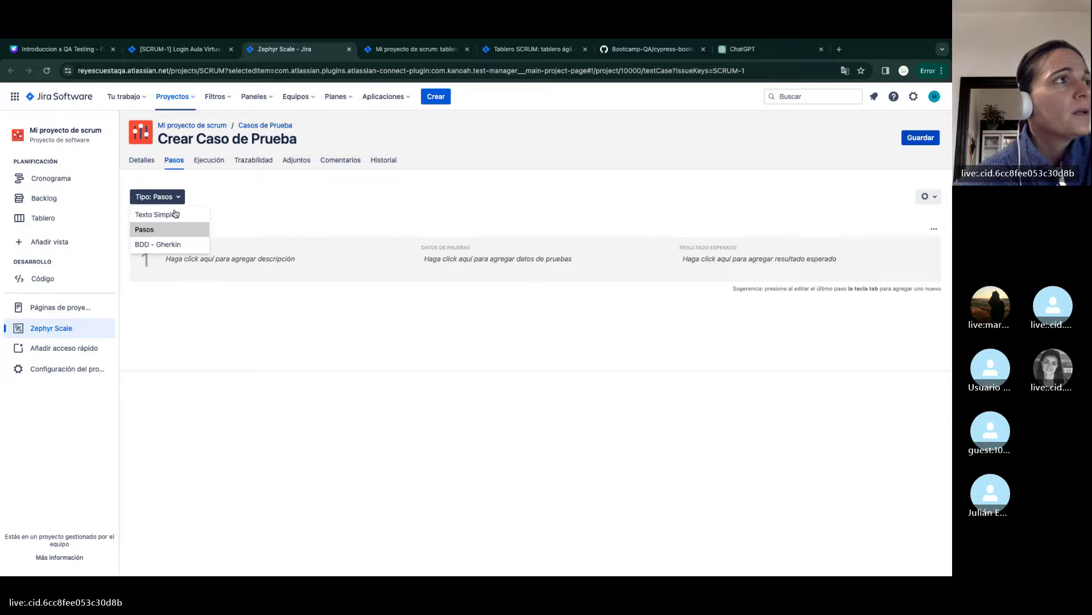
{"action": "left_click", "coordinate": [169, 244]}
{"action": "left_click", "coordinate": [215, 270]}
{"action": "type", "text": "Gi"}
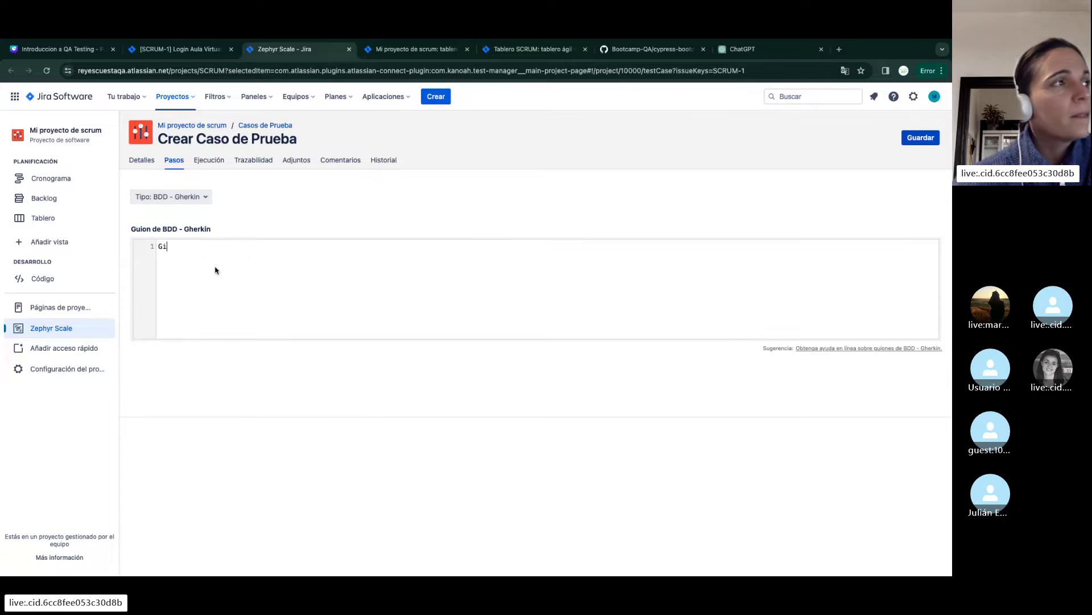
{"action": "type", "text": "ven el usuario no"}
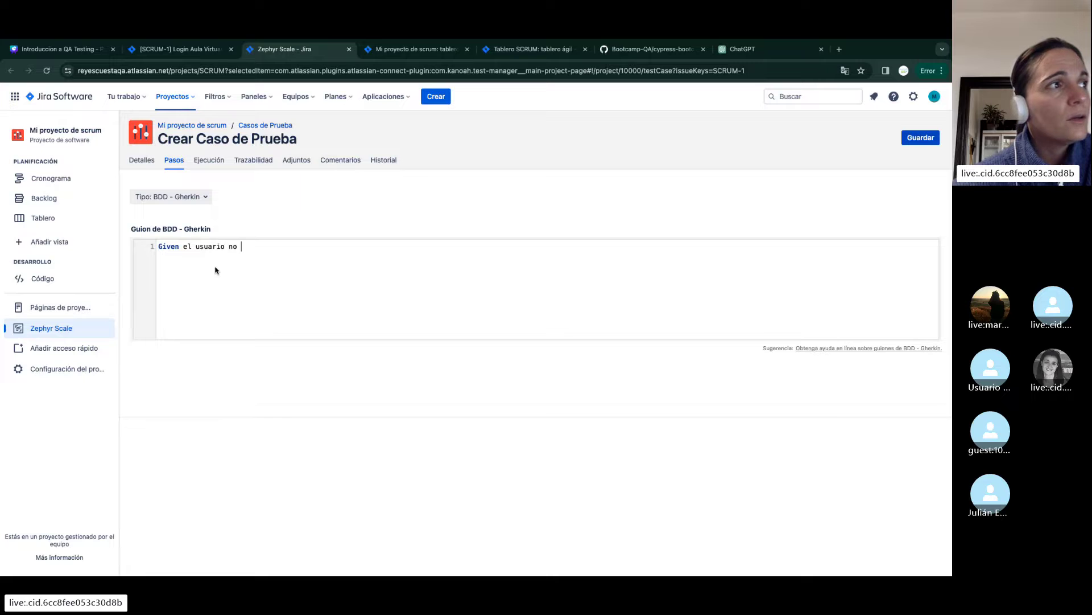
{"action": "key", "text": "BackSpace"}
{"action": "key", "text": "BackSpace"}
{"action": "key", "text": "BackSpace"}
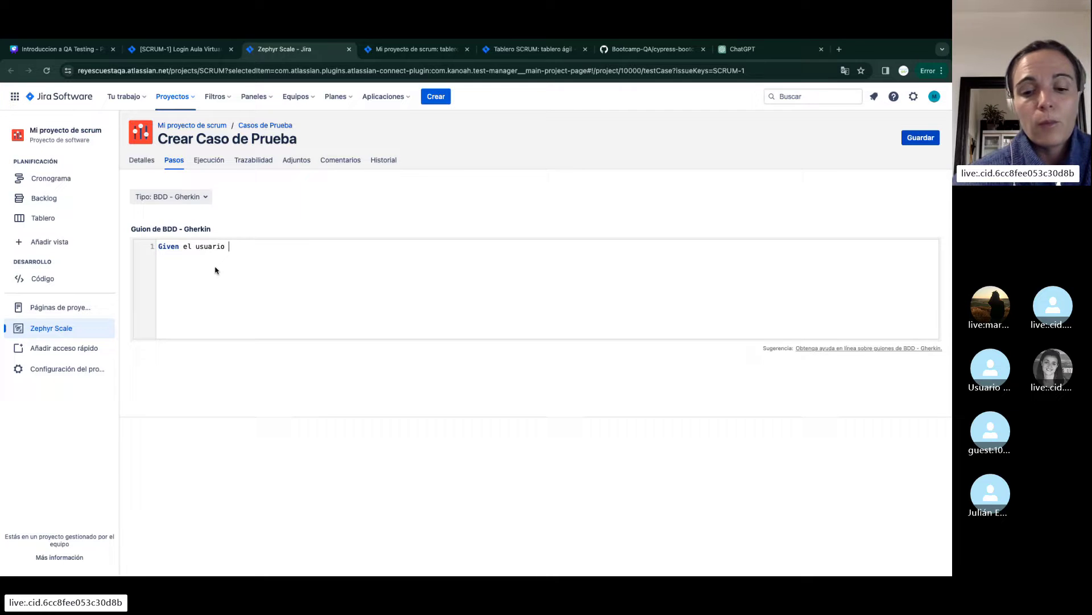
{"action": "type", "text": "Test"}
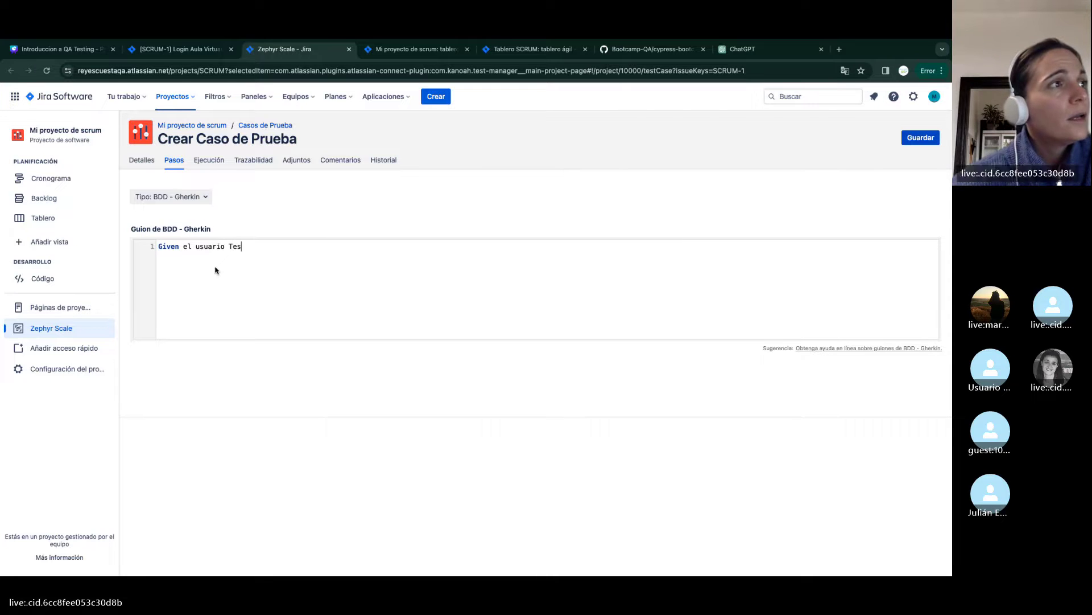
{"action": "key", "text": "BackSpace"}
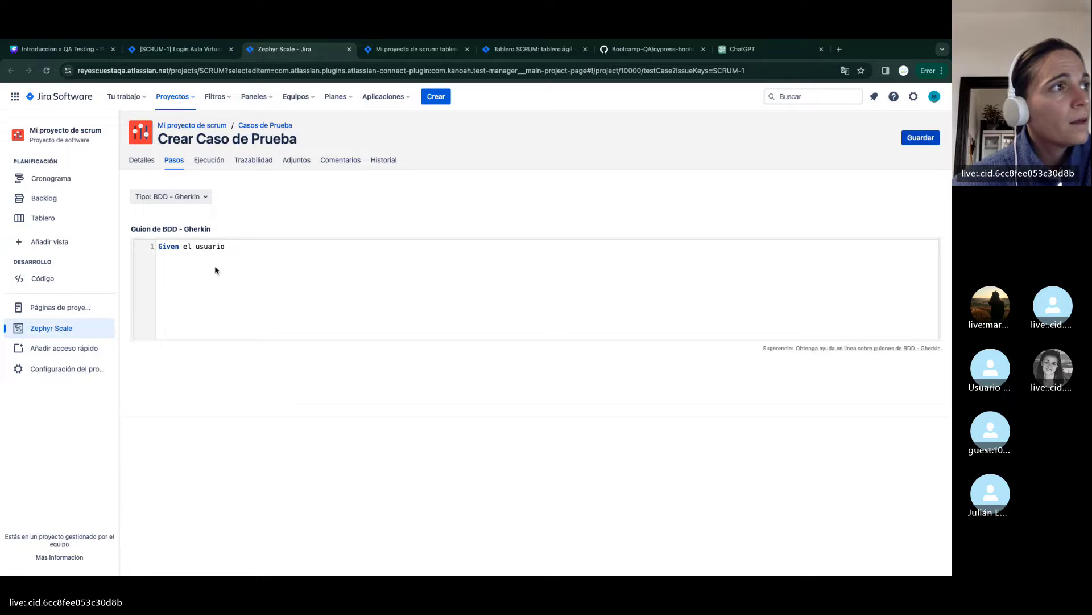
{"action": "type", "text": "M"}
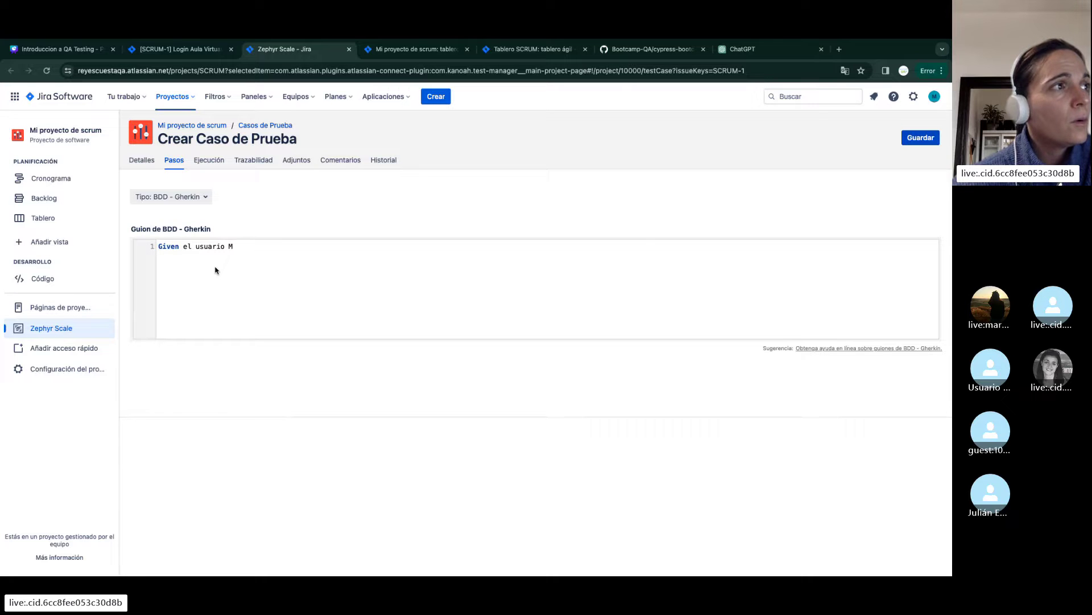
{"action": "type", "text": "arcosQA"}
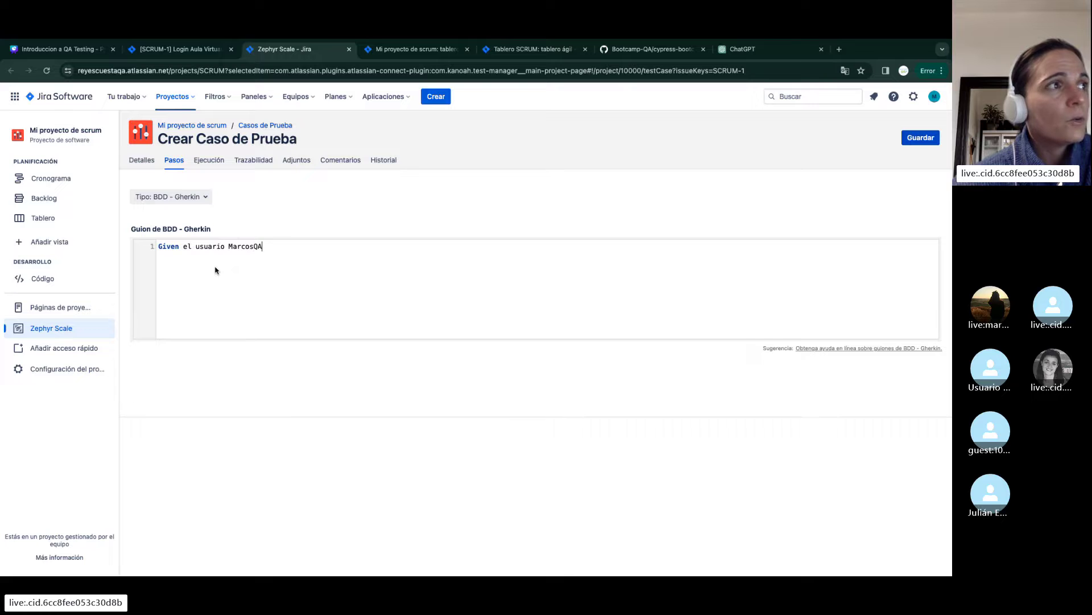
{"action": "type", "text": " no esta registrado C"}
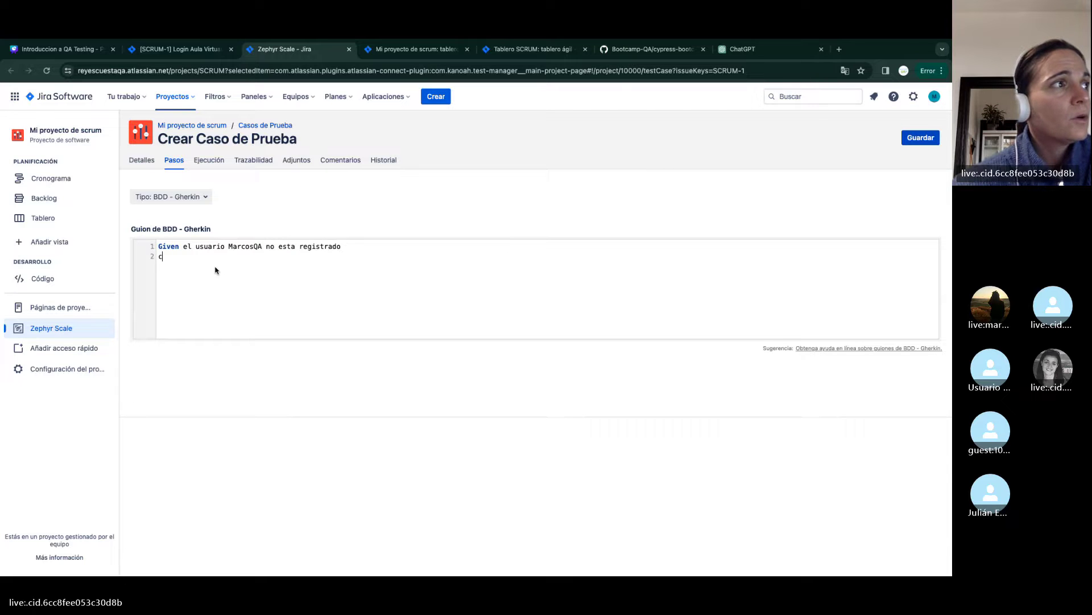
{"action": "type", "text": "uando hace login con usuari"}
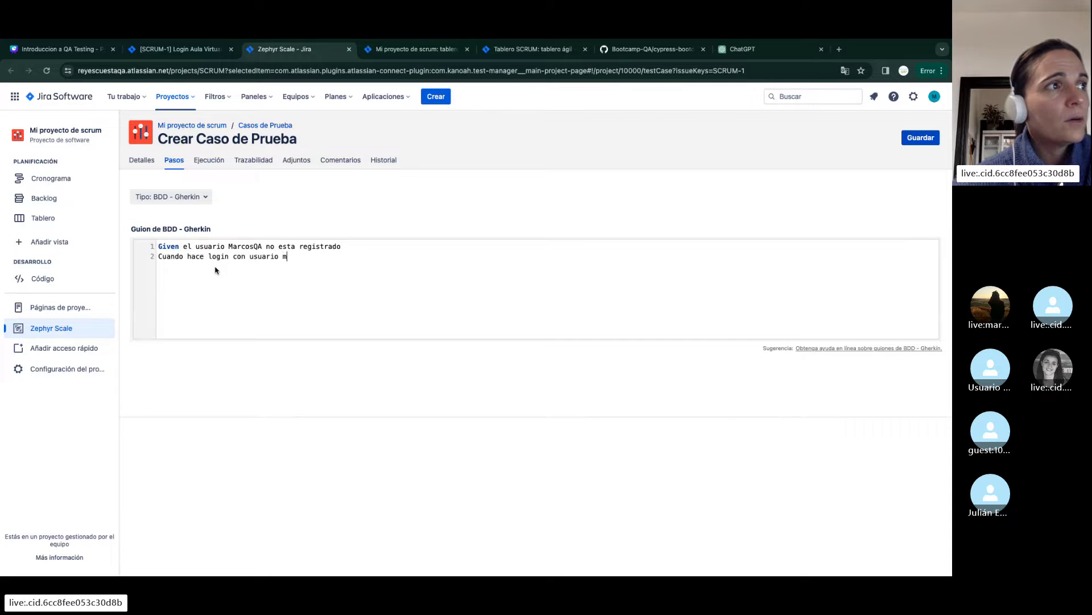
{"action": "type", "text": "o MarcosQA"}
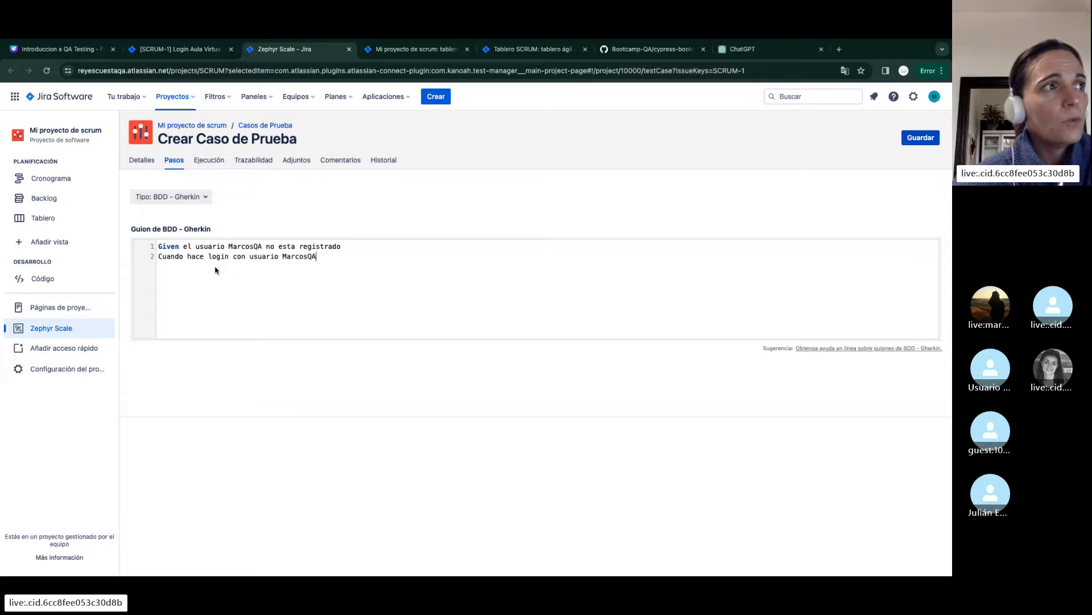
{"action": "type", "text": " y contraseña"}
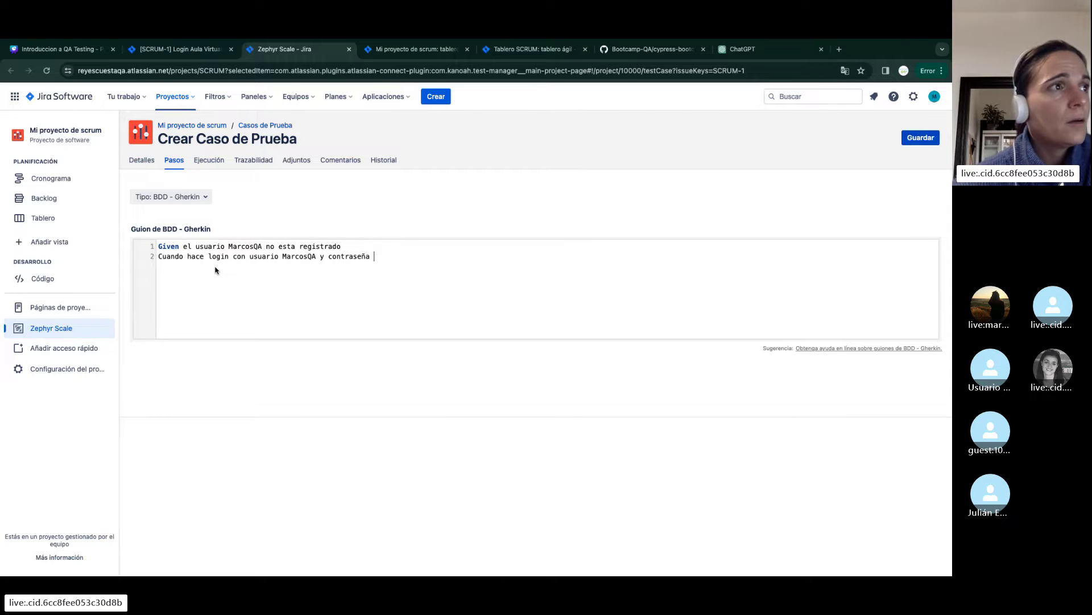
{"action": "type", "text": " marcosqa"}
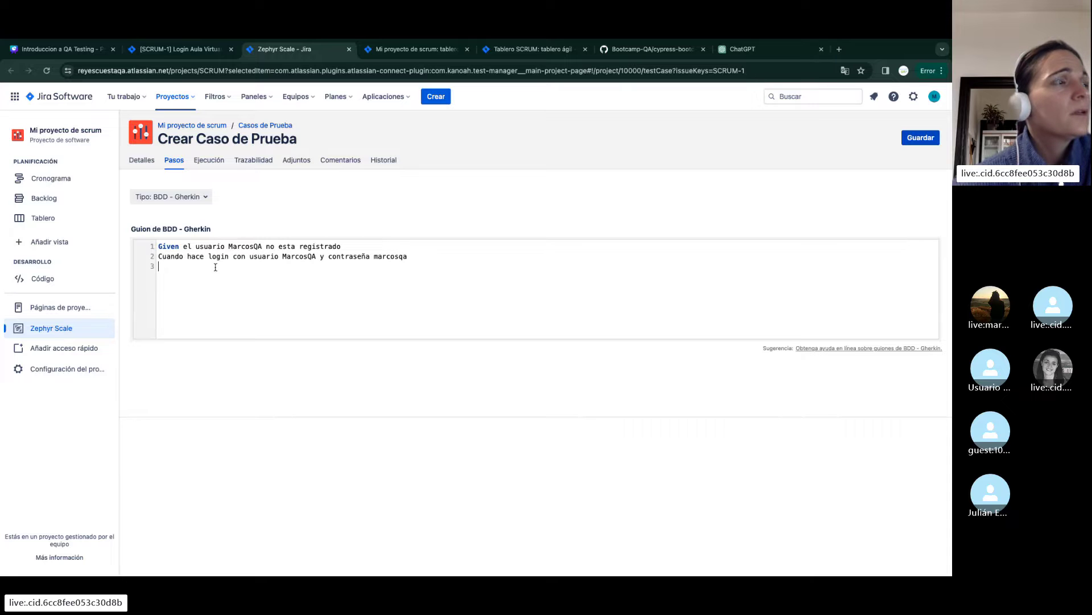
{"action": "key", "text": "Return"}
{"action": "type", "text": "Then el usuari"}
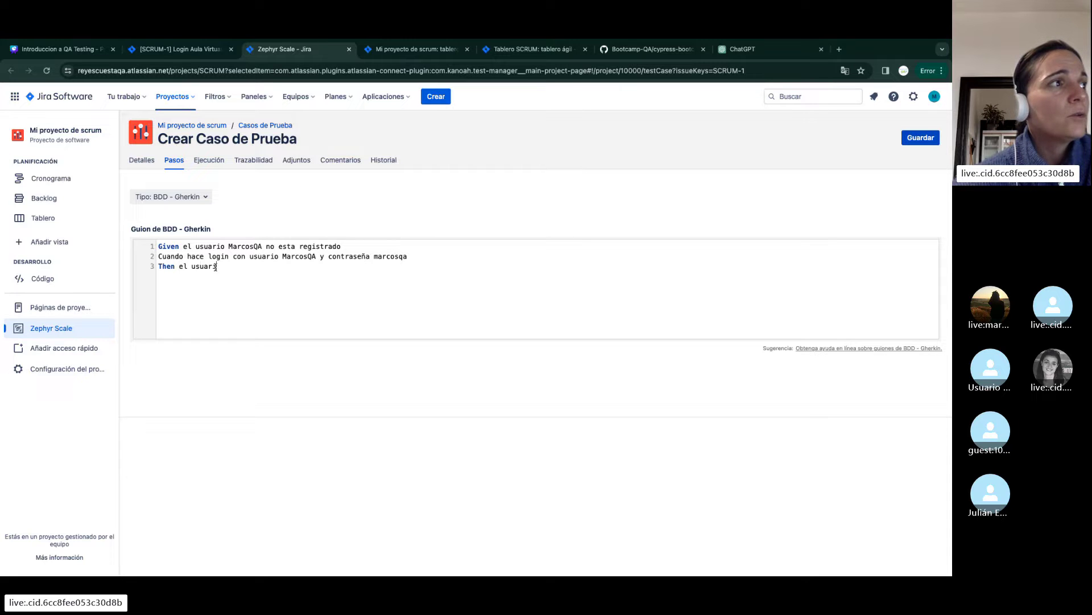
{"action": "type", "text": "o debe ver un mensaje de error"}
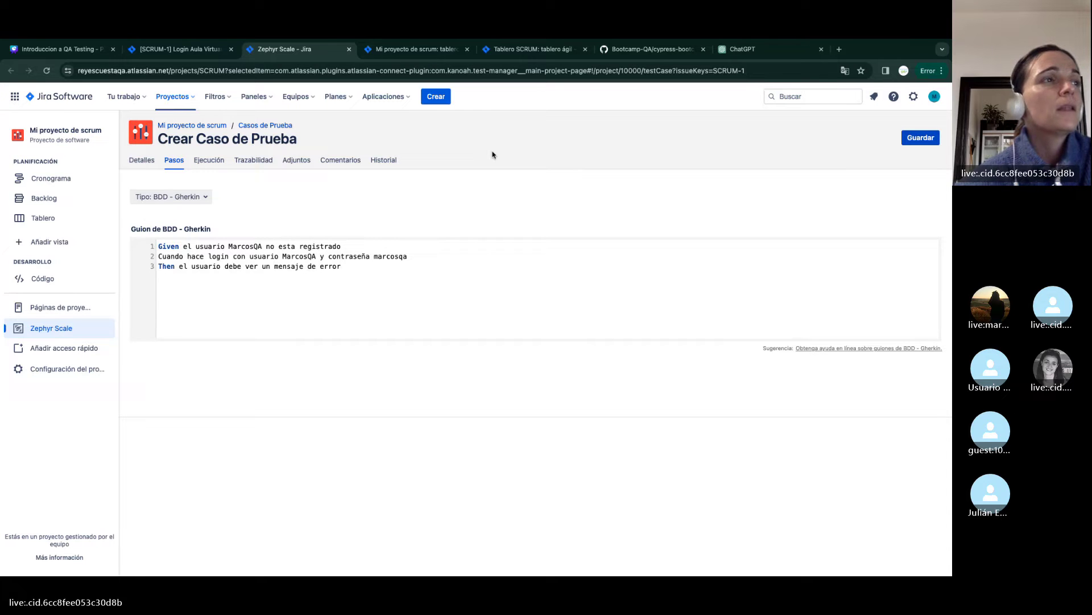
Replace 'Cuando' with 'When' after the save error and save the test case as SCRUM-T4
{"action": "left_click", "coordinate": [919, 140]}
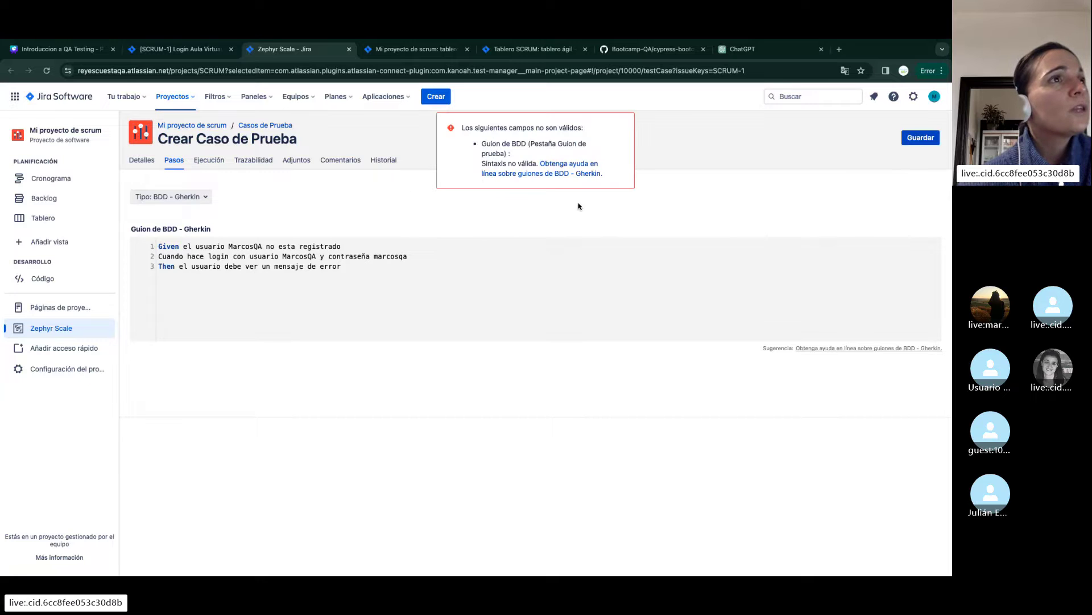
{"action": "left_click", "coordinate": [370, 263]}
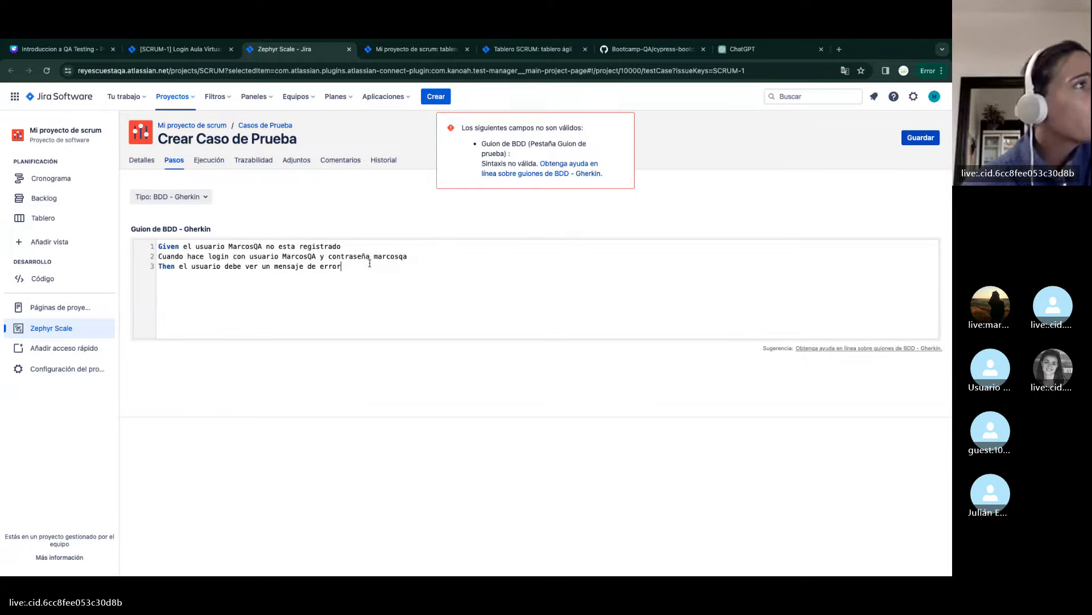
{"action": "double_click", "coordinate": [170, 256]}
{"action": "type", "text": "Wh"}
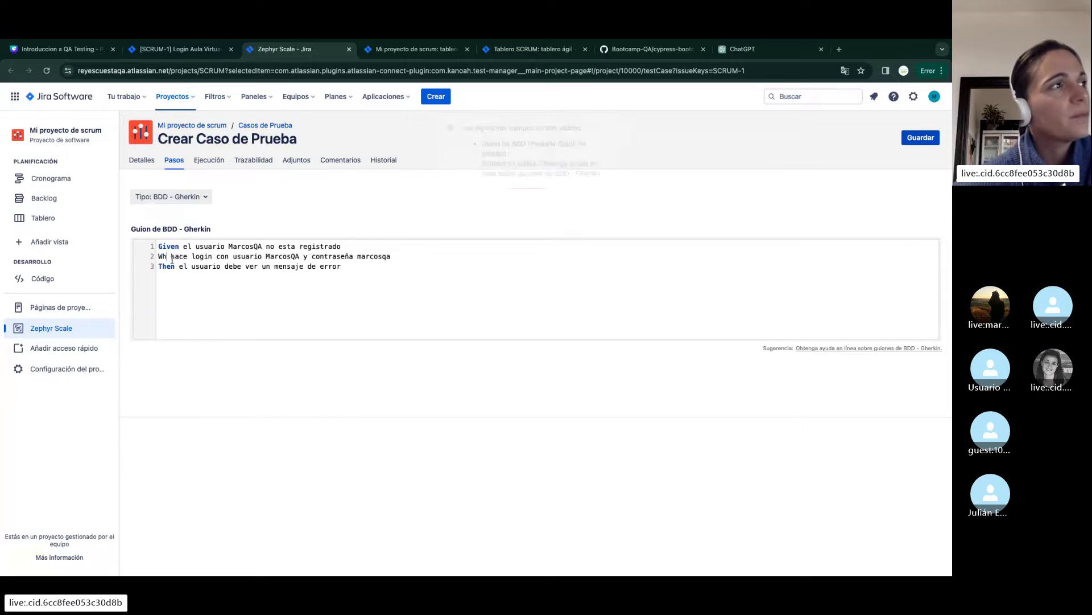
{"action": "type", "text": "en"}
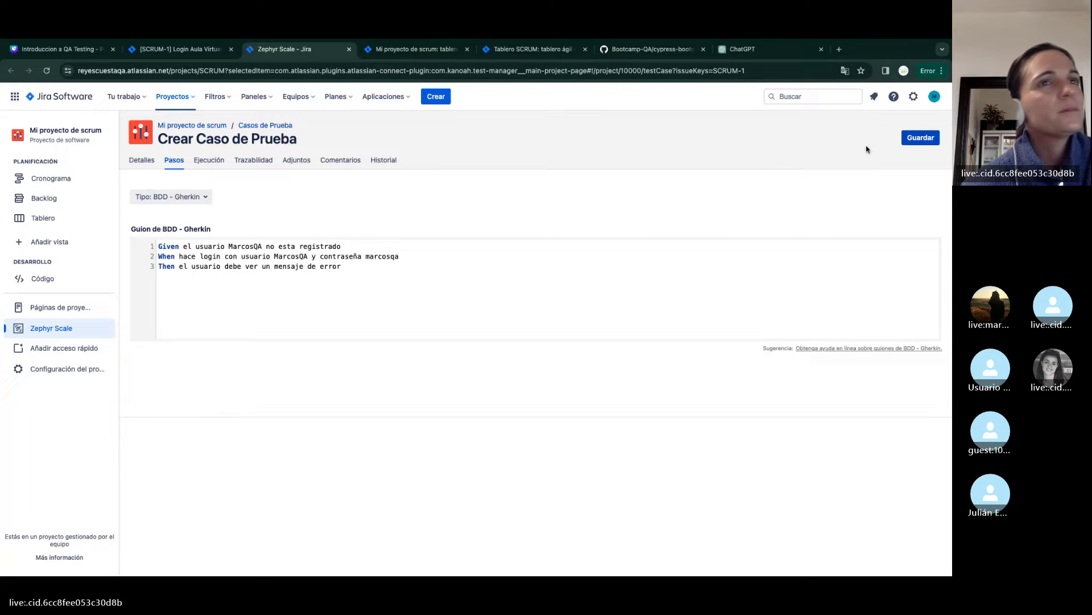
{"action": "left_click", "coordinate": [920, 138]}
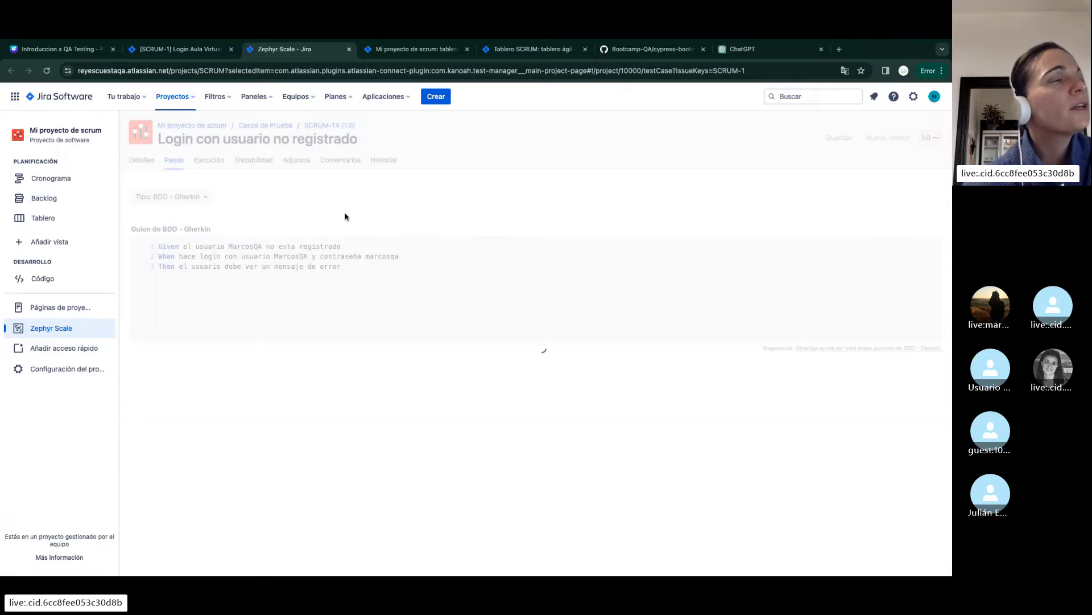
Start a new test case from SCRUM-1's Zephyr Scale panel, closing the old Zephyr and board tabs
{"action": "left_click", "coordinate": [186, 50]}
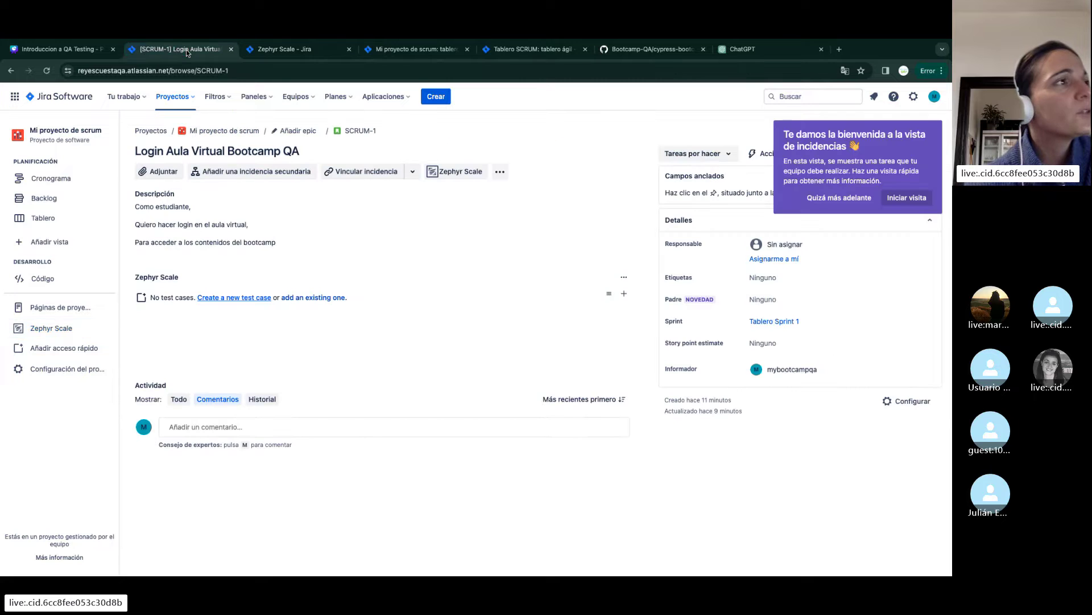
{"action": "left_click", "coordinate": [246, 298]}
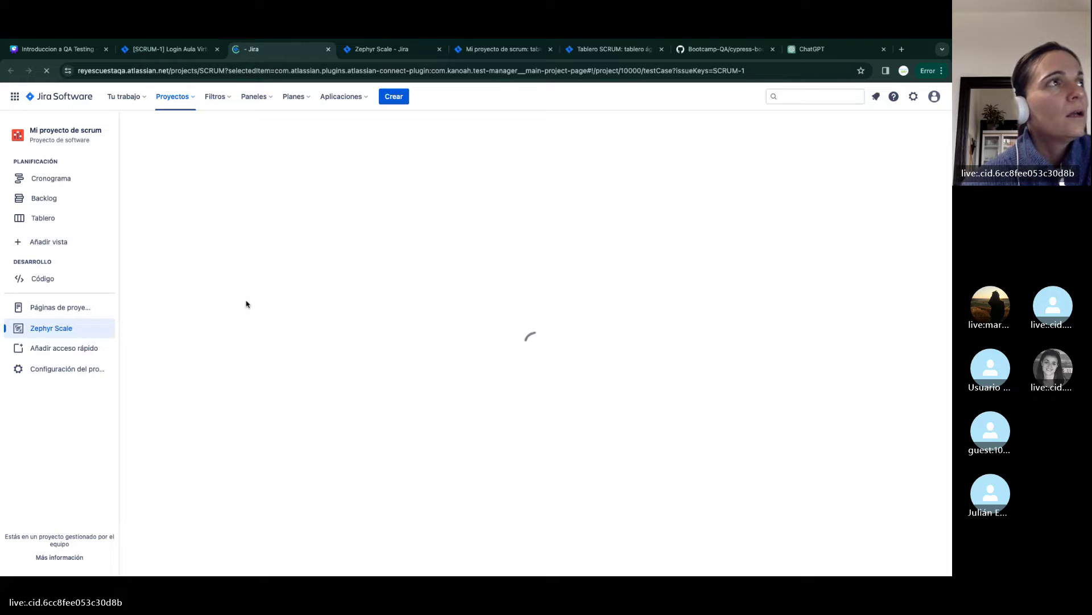
{"action": "left_click", "coordinate": [440, 50]}
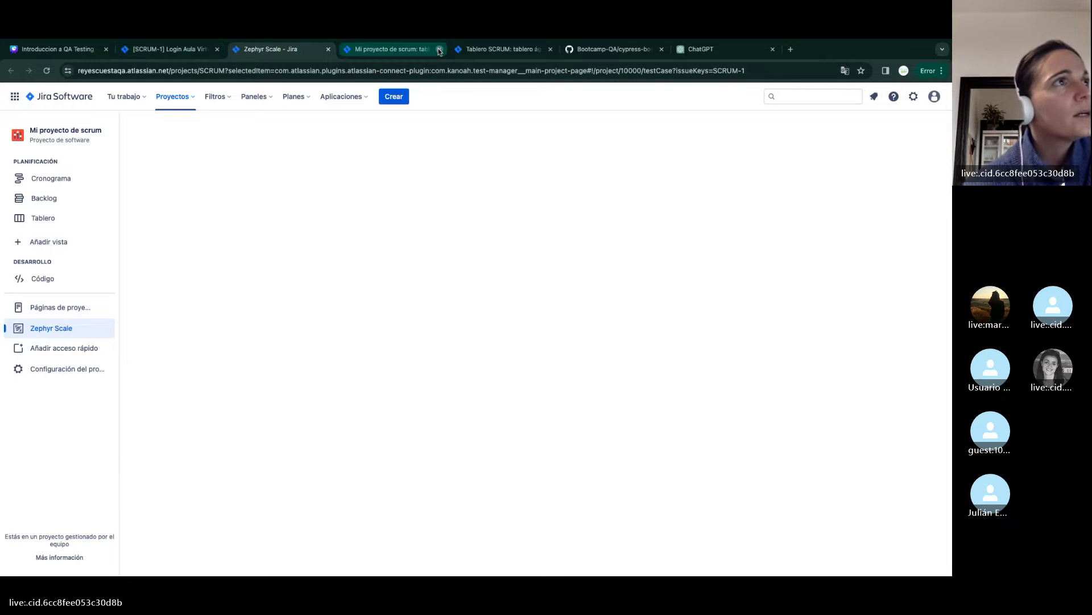
{"action": "left_click", "coordinate": [440, 49]}
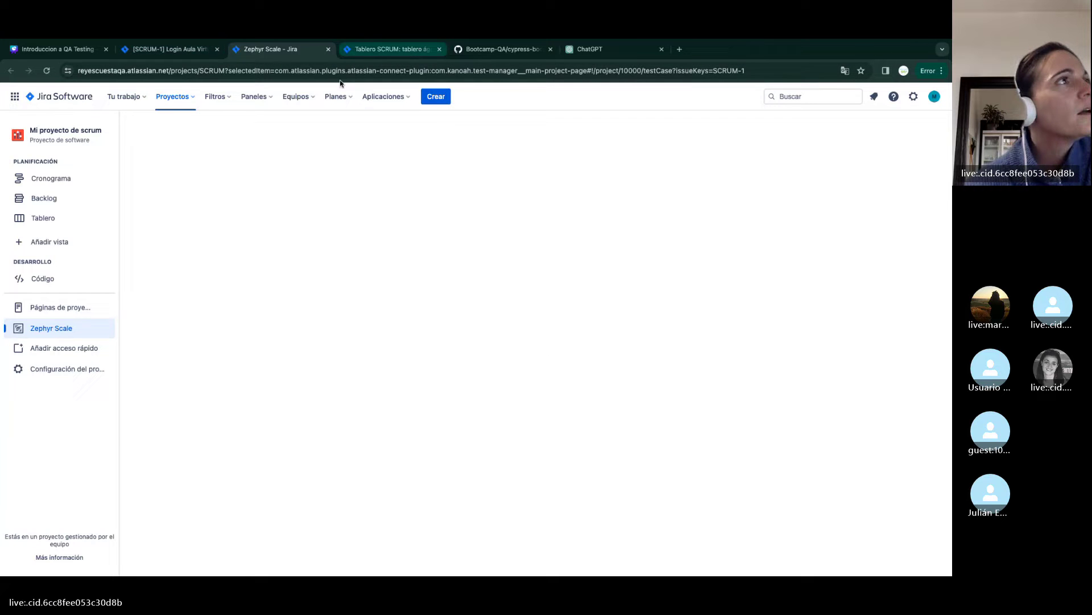
{"action": "left_click", "coordinate": [173, 50]}
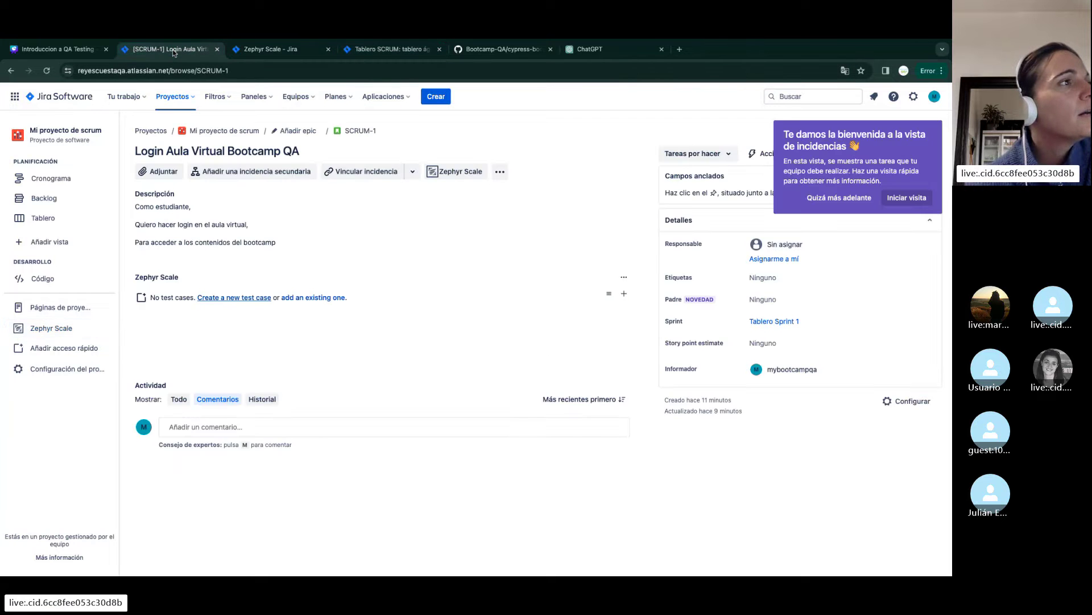
{"action": "left_click", "coordinate": [271, 50]}
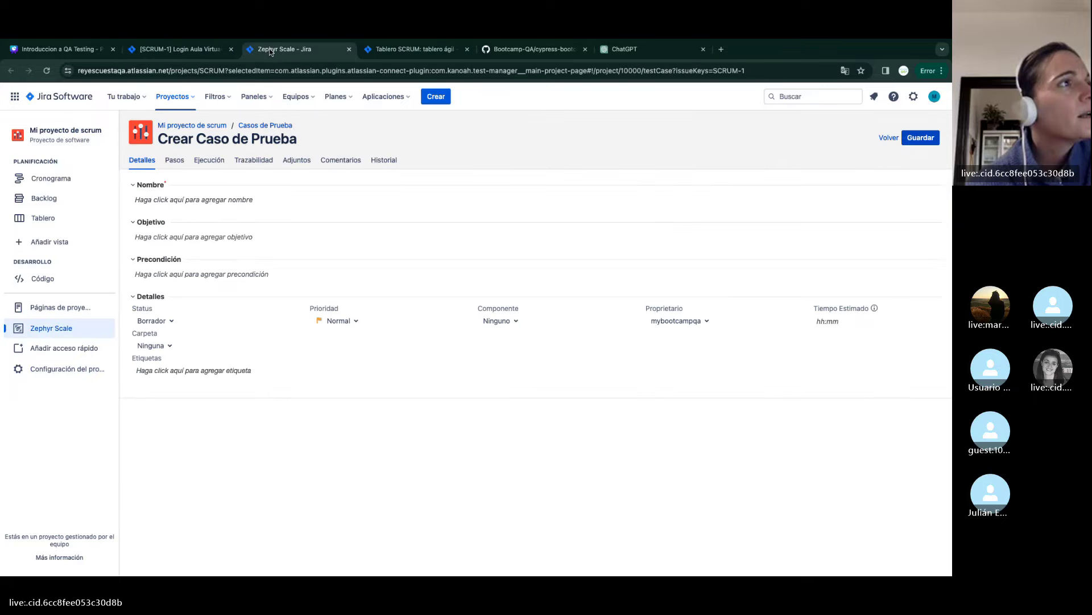
Name the new test case 'Login con usuario y contraseña vacios'
{"action": "left_click", "coordinate": [208, 200]}
{"action": "type", "text": "L"}
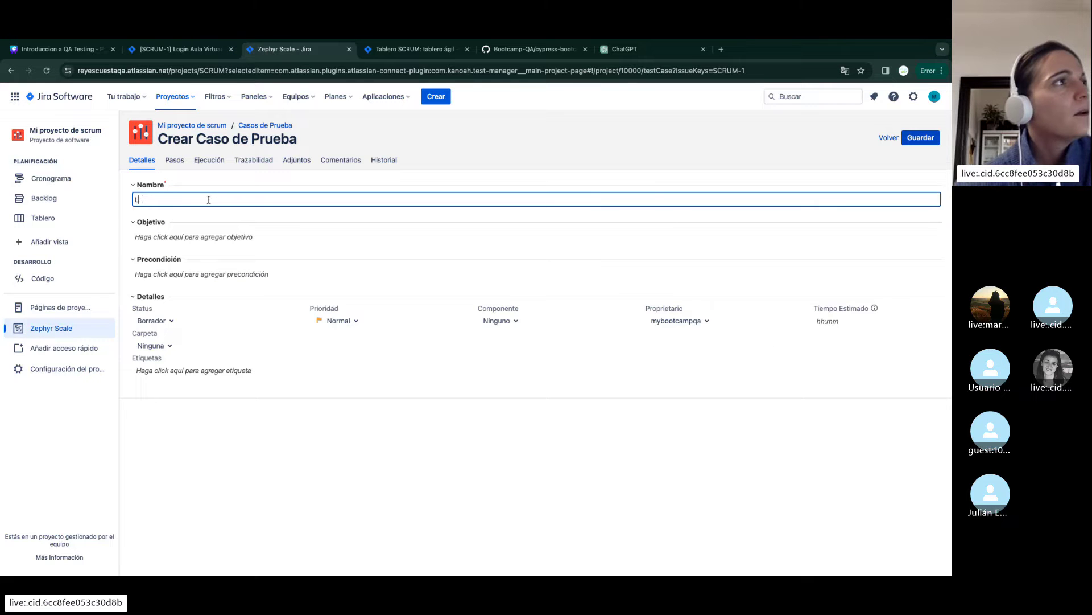
{"action": "type", "text": "ogin con usuario y "}
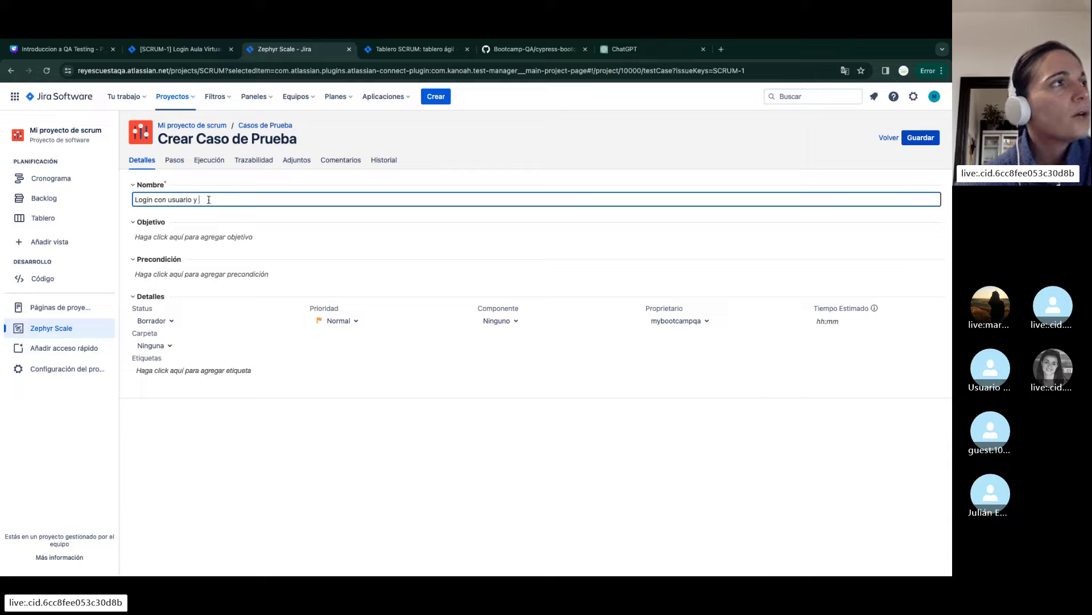
{"action": "type", "text": "contraseña vacios"}
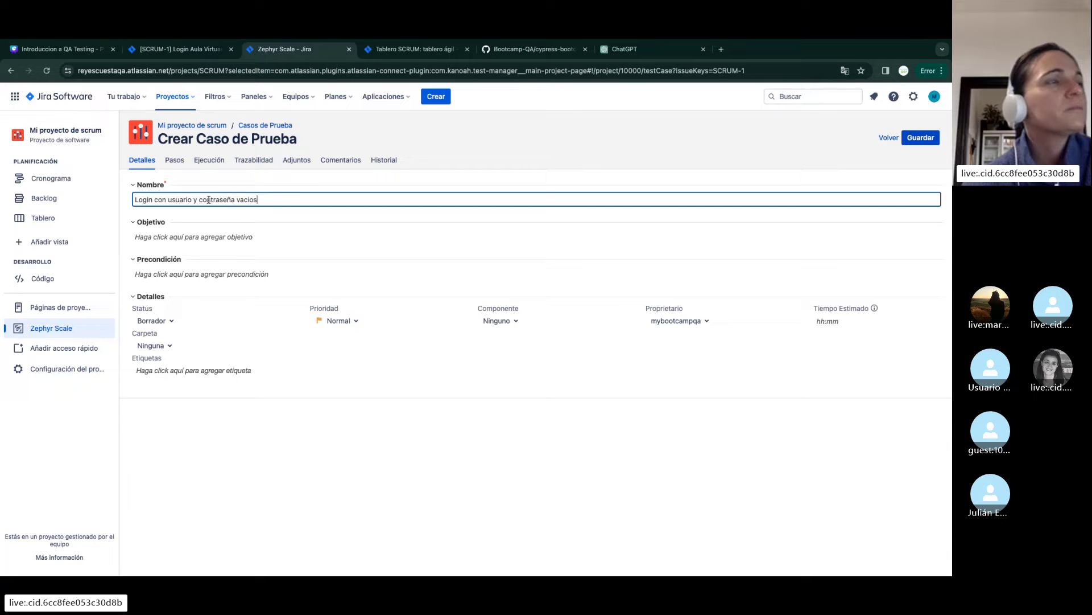
{"action": "left_click", "coordinate": [384, 333]}
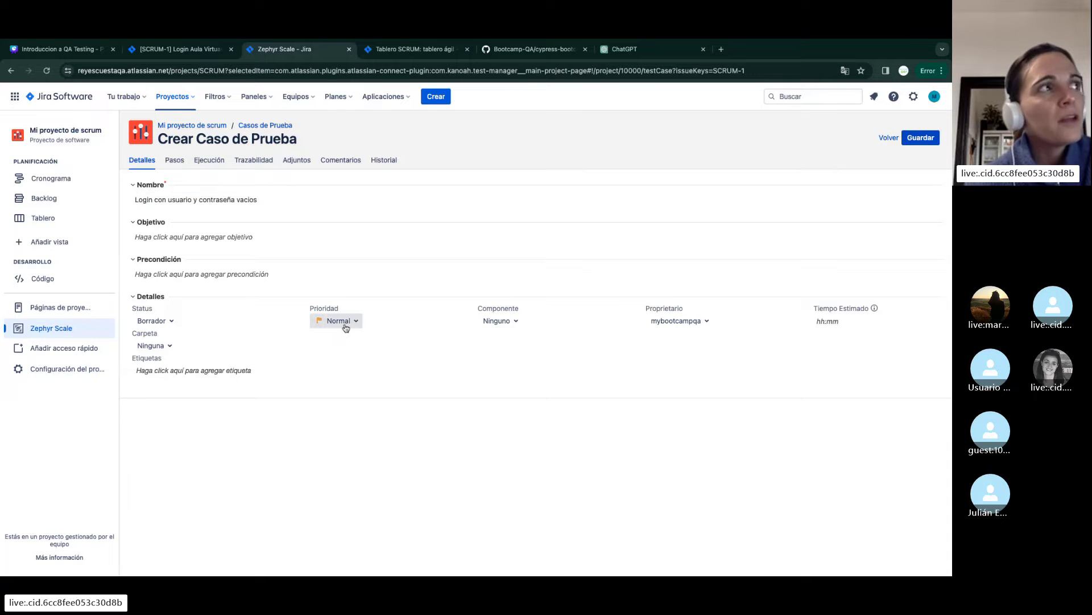
Give it a BDD - Gherkin When/Then script for empty-credential login showing an error, and save
{"action": "left_click", "coordinate": [174, 161]}
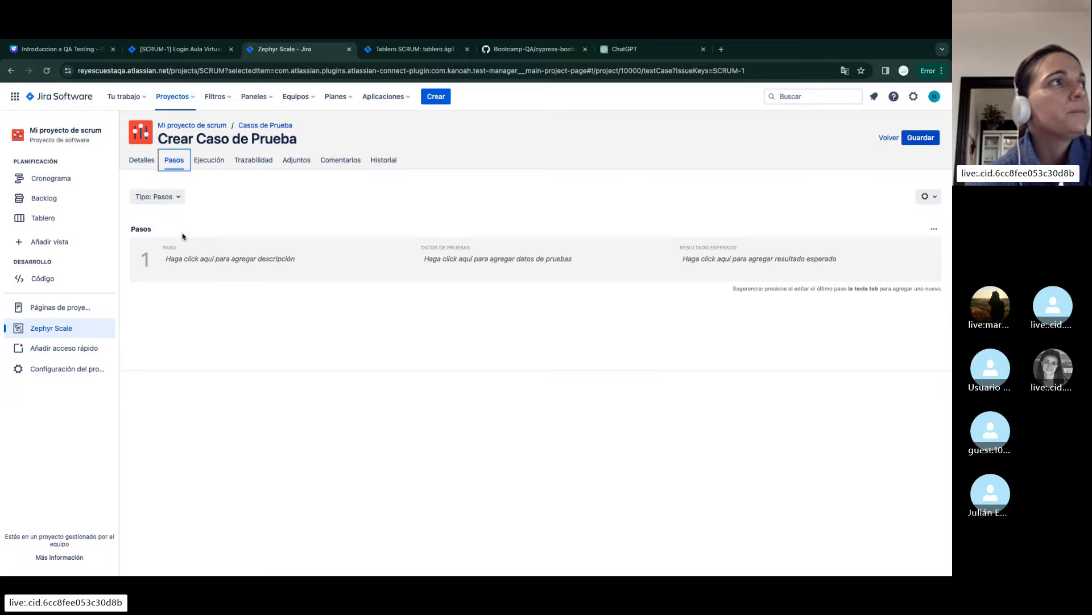
{"action": "left_click", "coordinate": [159, 196]}
{"action": "left_click", "coordinate": [170, 252]}
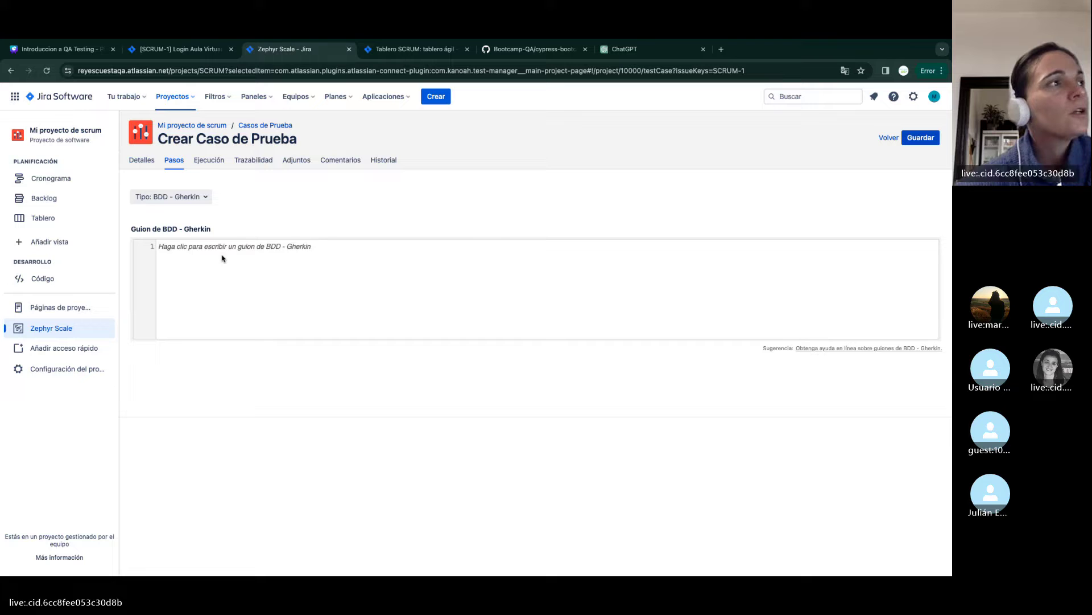
{"action": "type", "text": "Given"}
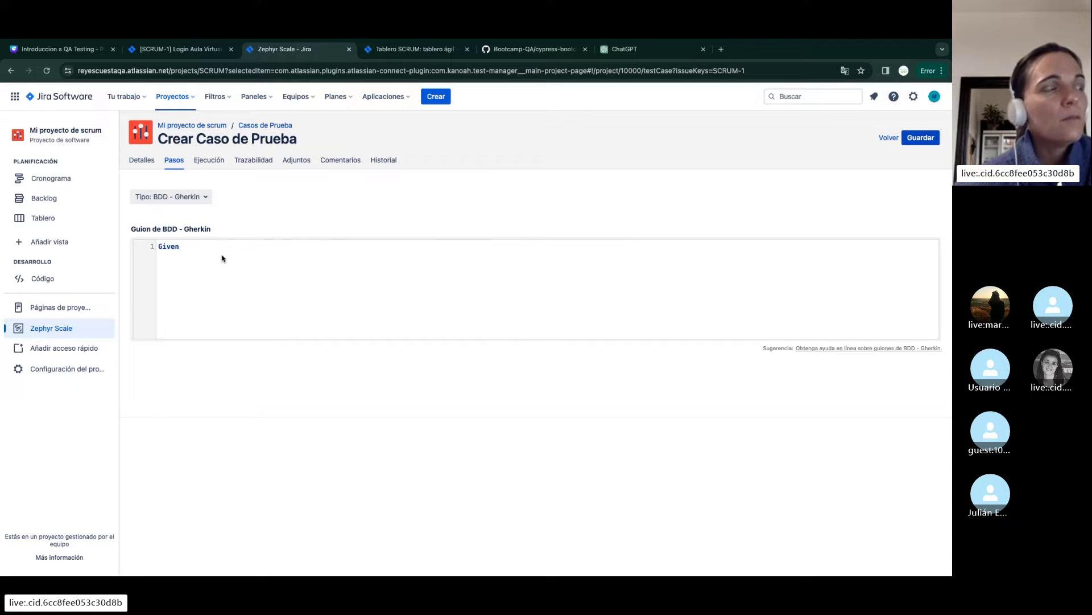
{"action": "key", "text": "BackSpace"}
{"action": "key", "text": "BackSpace"}
{"action": "key", "text": "BackSpace"}
{"action": "key", "text": "BackSpace"}
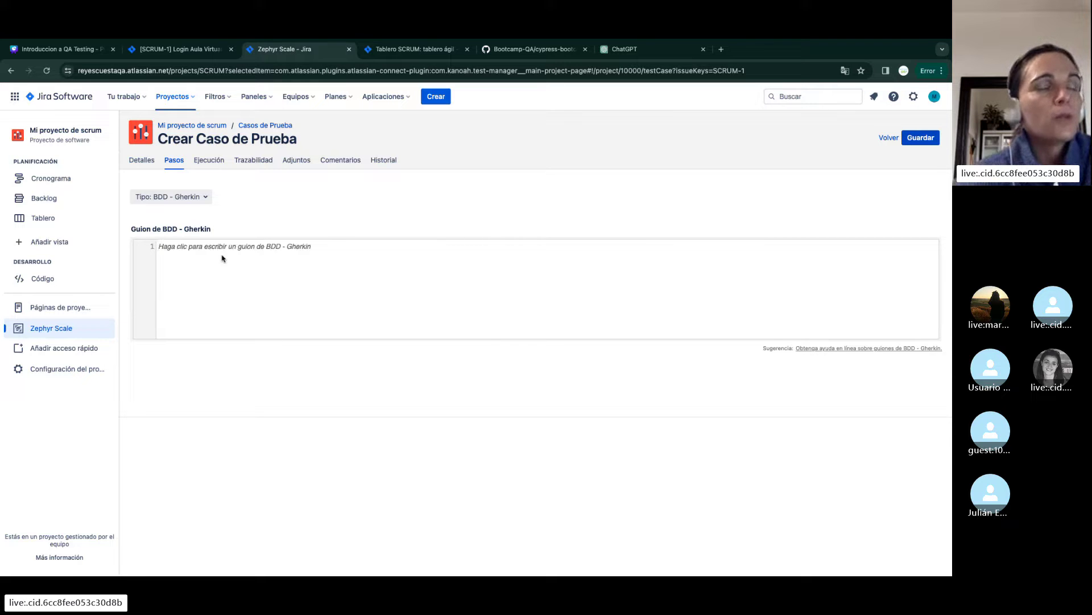
{"action": "type", "text": "When el"}
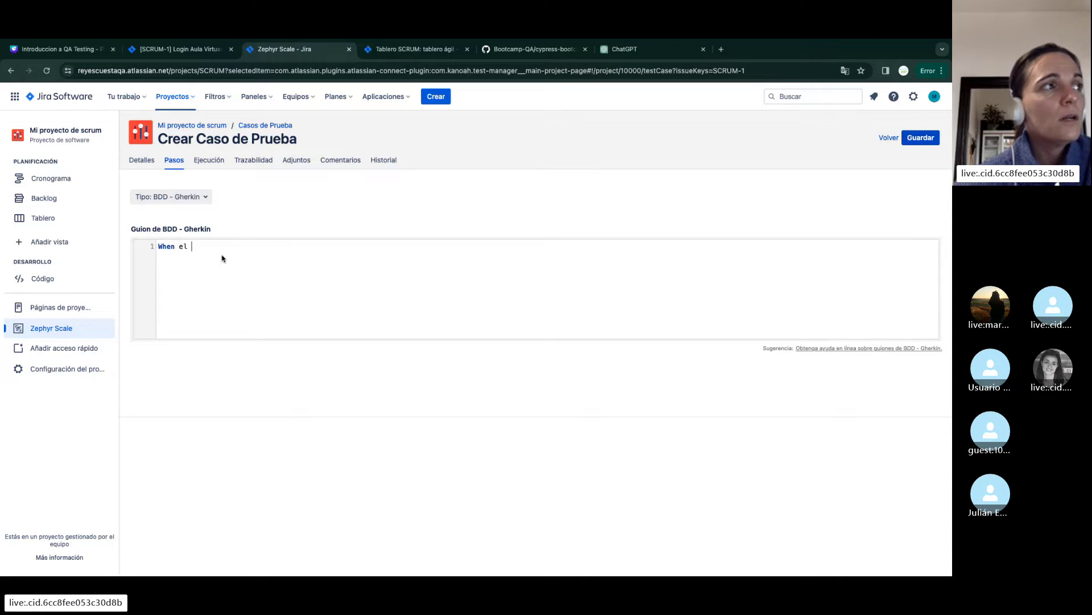
{"action": "type", "text": " usuario hace login con"}
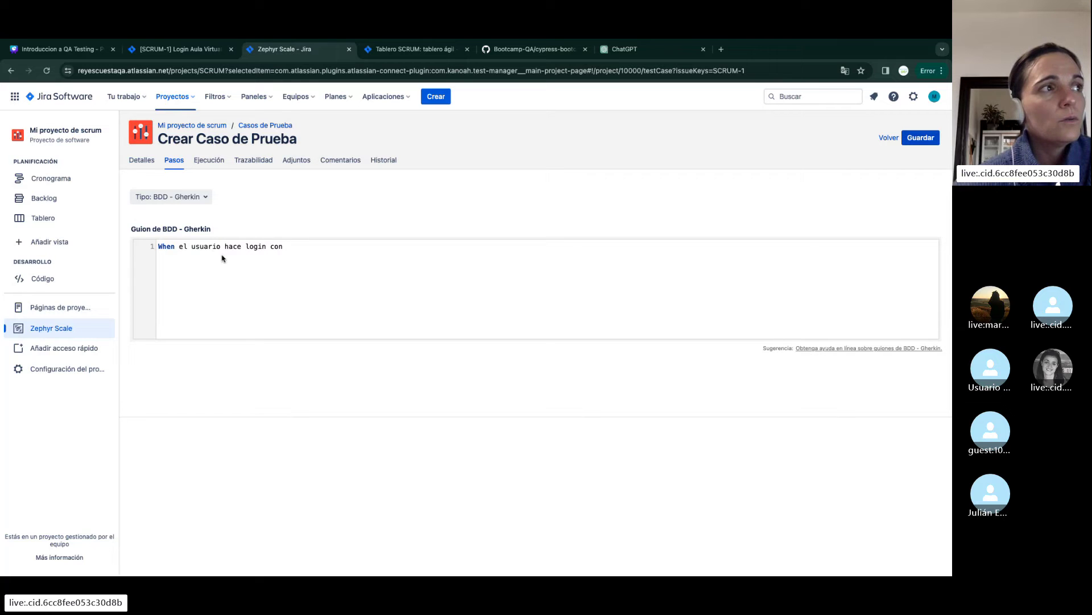
{"action": "type", "text": " usuario y contrase"}
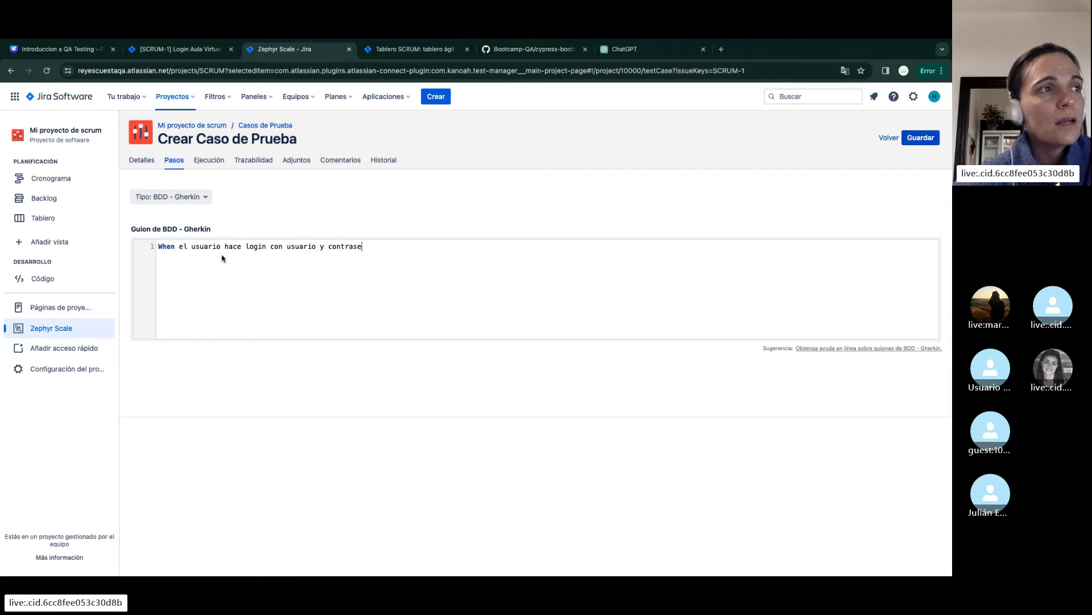
{"action": "type", "text": "aña vacios"}
{"action": "key", "text": "Return"}
{"action": "type", "text": "t"}
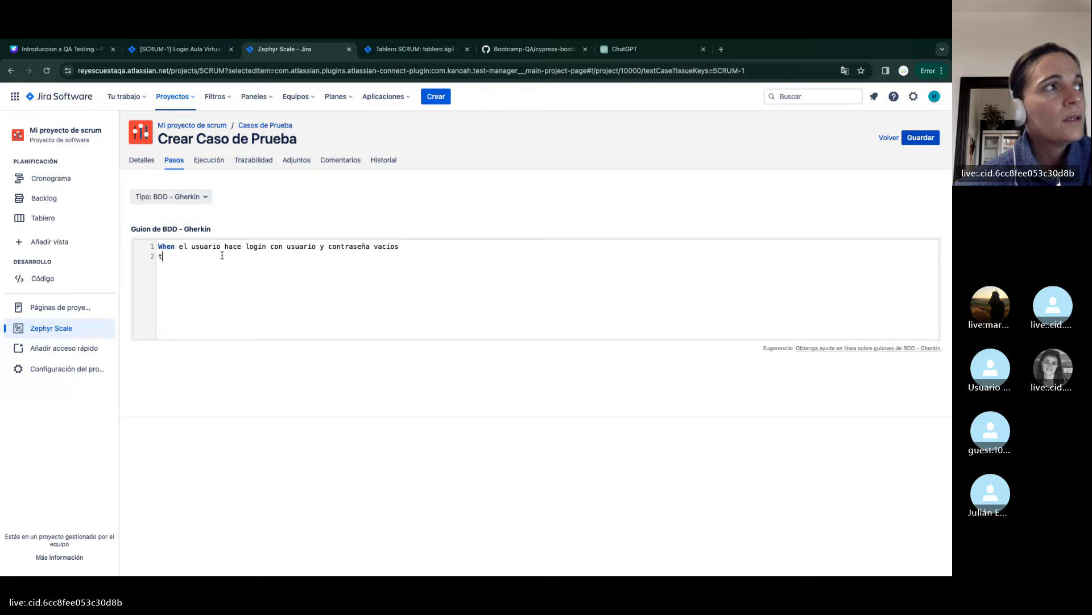
{"action": "type", "text": "hen el "}
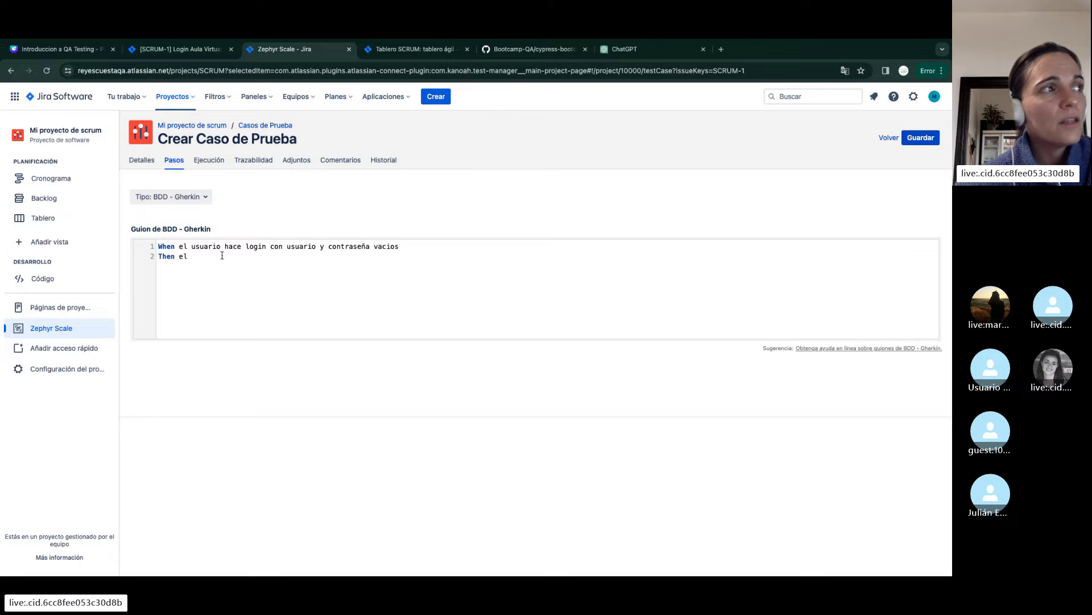
{"action": "type", "text": "usuario debe ver un"}
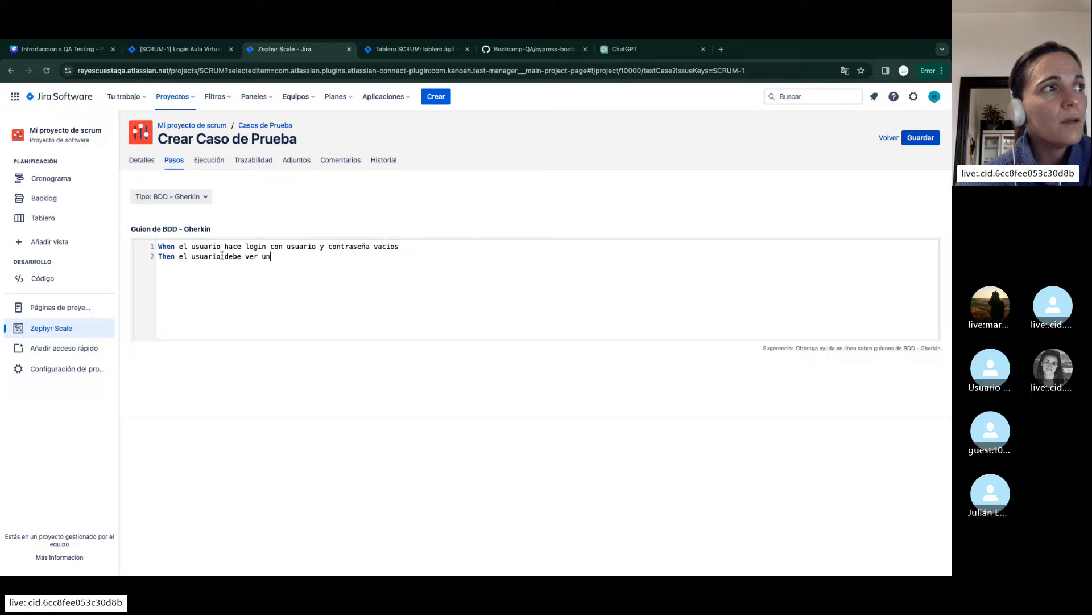
{"action": "type", "text": " mensaje de error"}
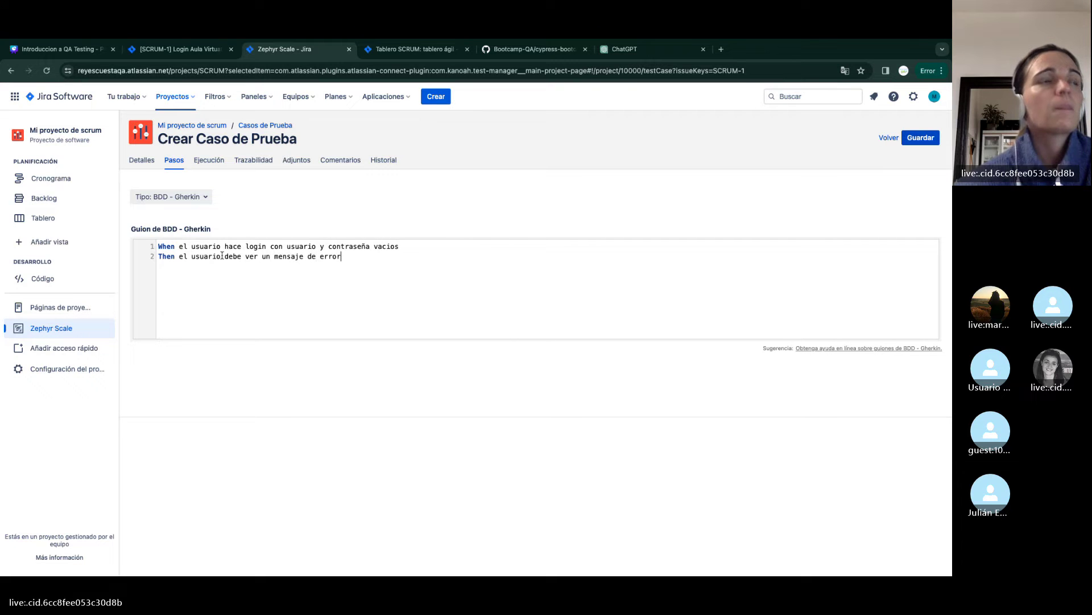
{"action": "left_click", "coordinate": [907, 143]}
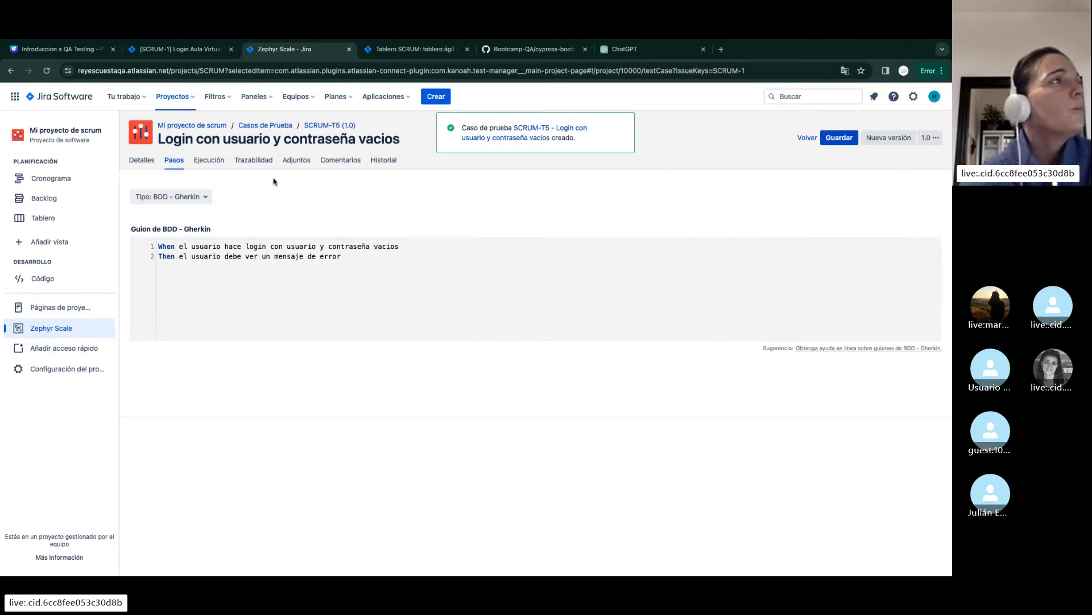
Open SCRUM-1 via its breadcrumb in a fresh tab and close the Zephyr Scale - Jira tab
{"action": "left_click", "coordinate": [186, 52]}
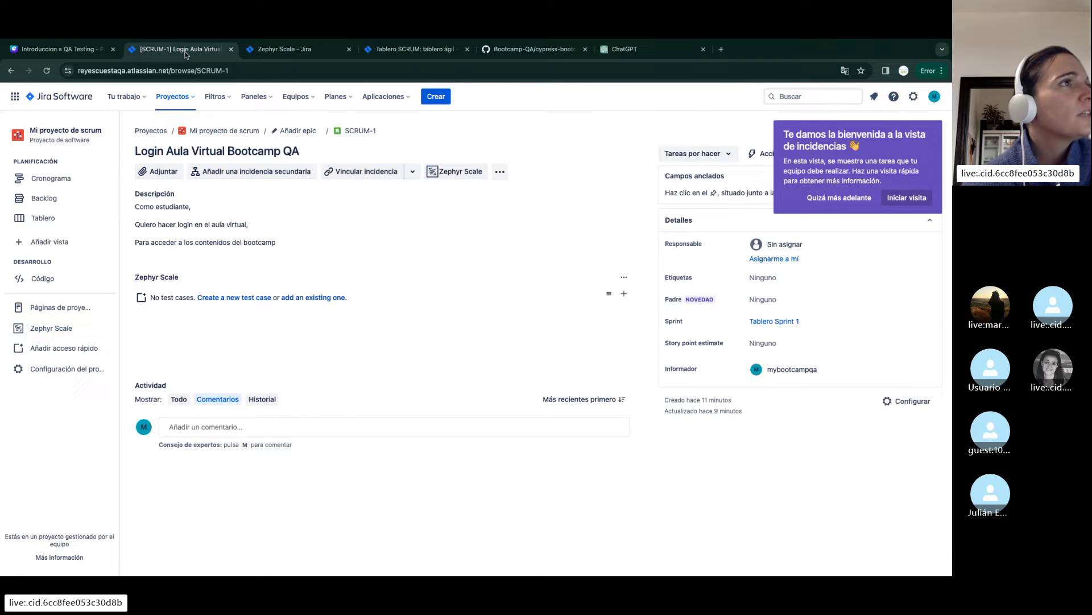
{"action": "left_click", "coordinate": [364, 131]}
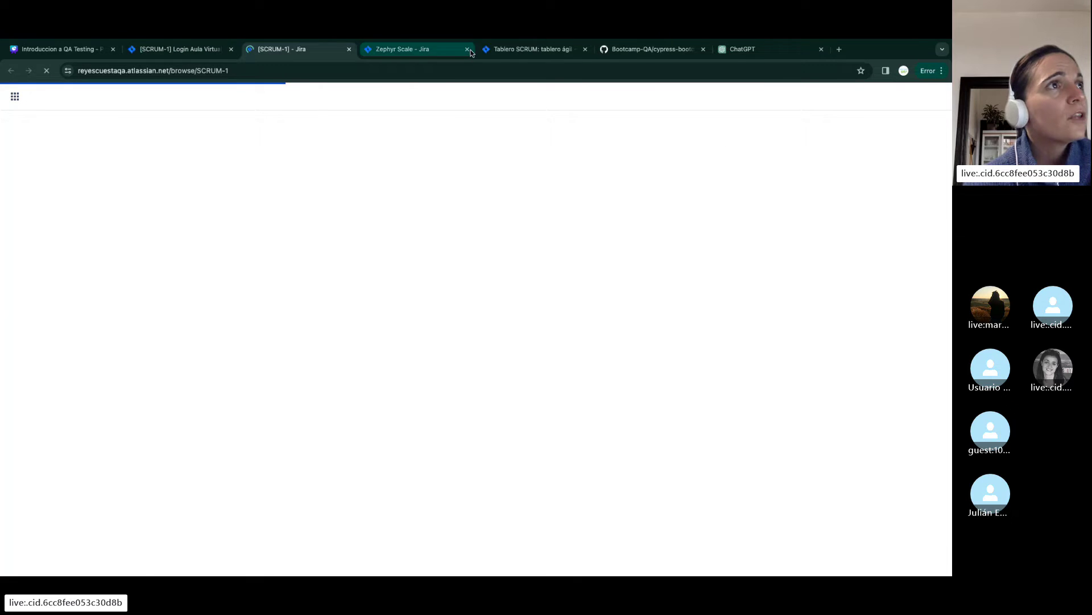
{"action": "left_click", "coordinate": [468, 50]}
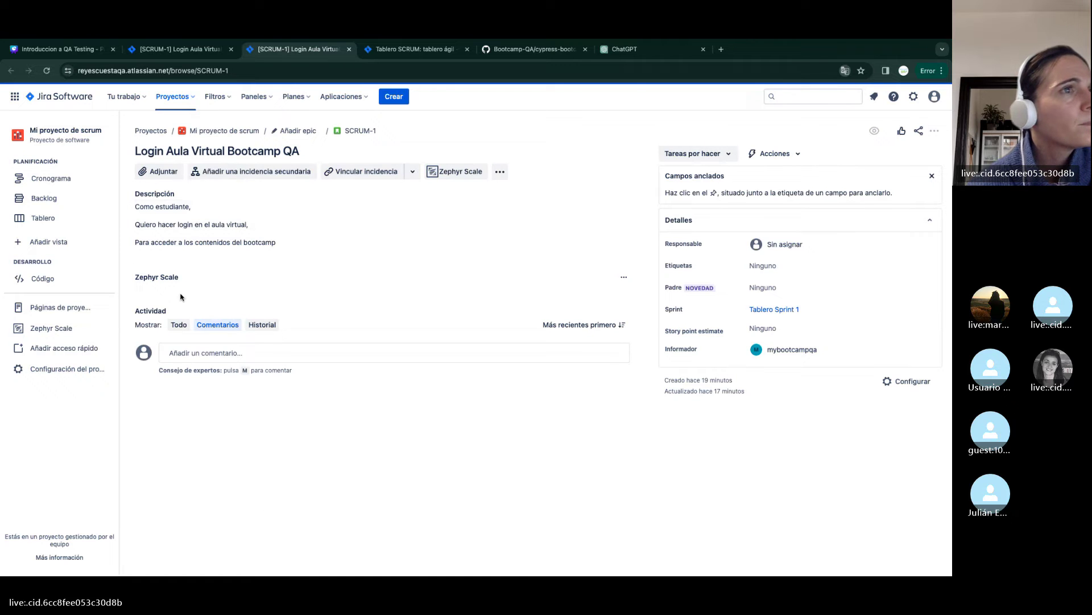
Load SCRUM-1's Casos de Prueba list of four linked test cases, then return to the older SCRUM-1 tab
{"action": "left_click", "coordinate": [458, 171]}
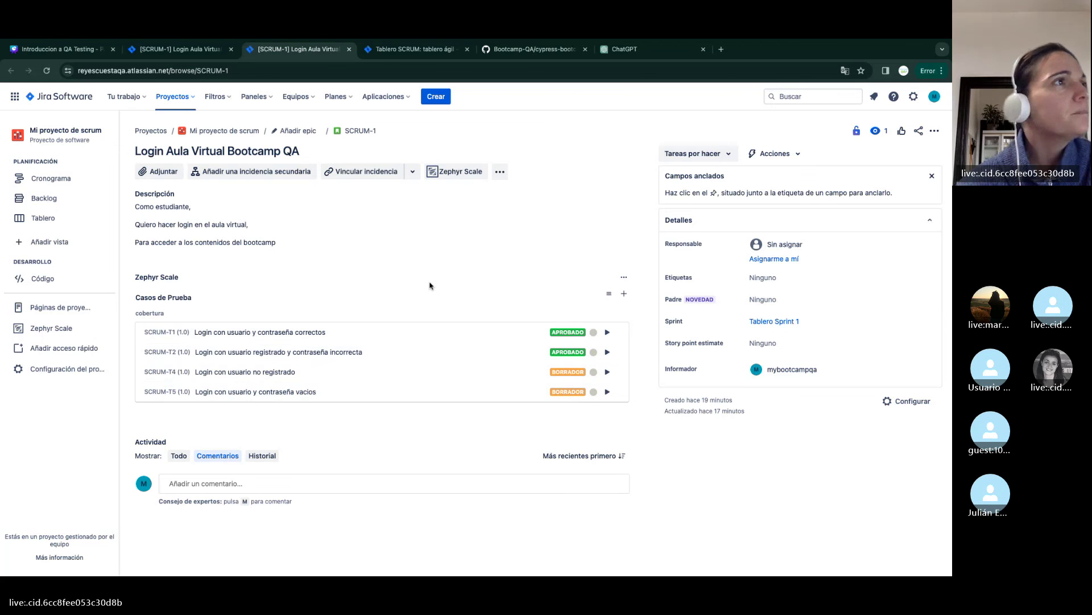
{"action": "scroll", "coordinate": [431, 285], "scroll_direction": "down", "scroll_amount": 1}
{"action": "scroll", "coordinate": [431, 286], "scroll_direction": "up", "scroll_amount": 1}
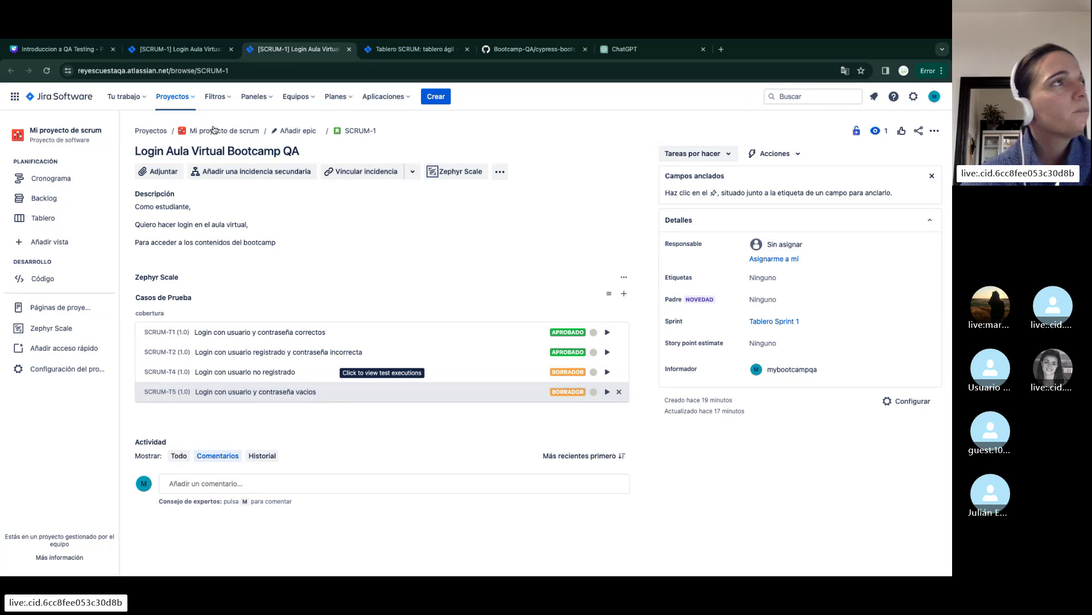
{"action": "left_click", "coordinate": [194, 51]}
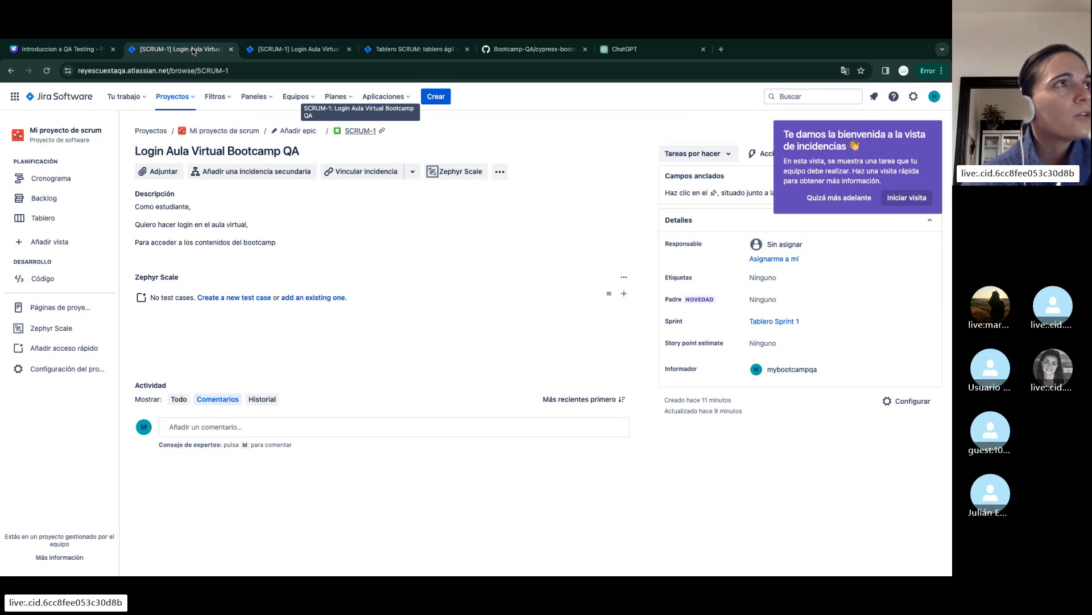